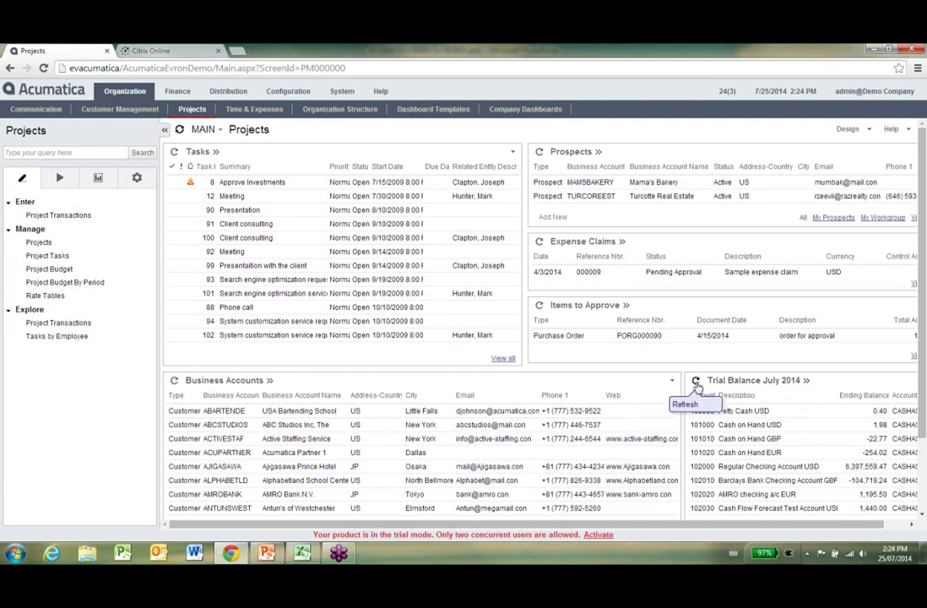
Refresh the Trial Balance and log back in with the administrator username and password
click(697, 384)
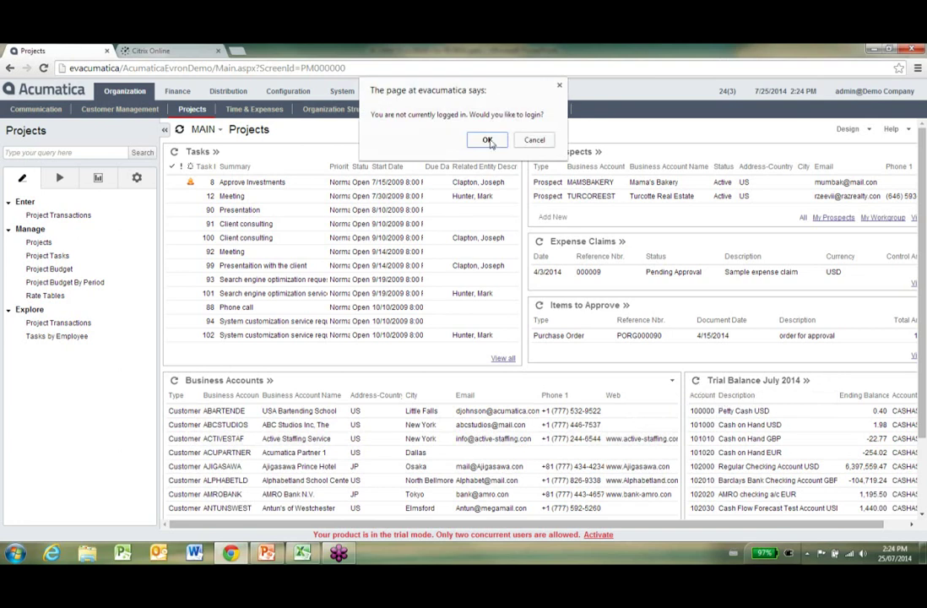
click(485, 141)
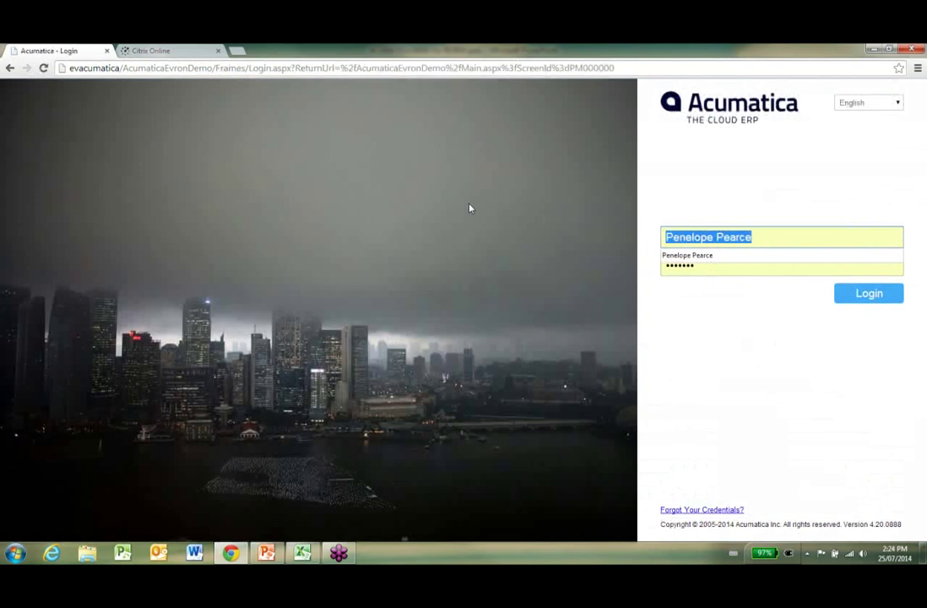
text(admon)
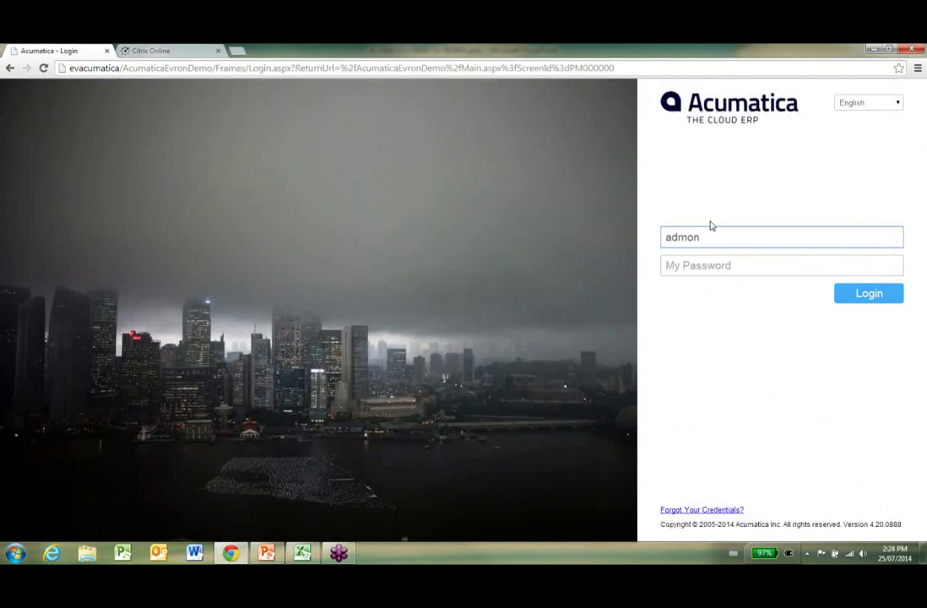
key(BackSpace)
key(BackSpace)
text(in)
click(667, 266)
key(Caps_Lock)
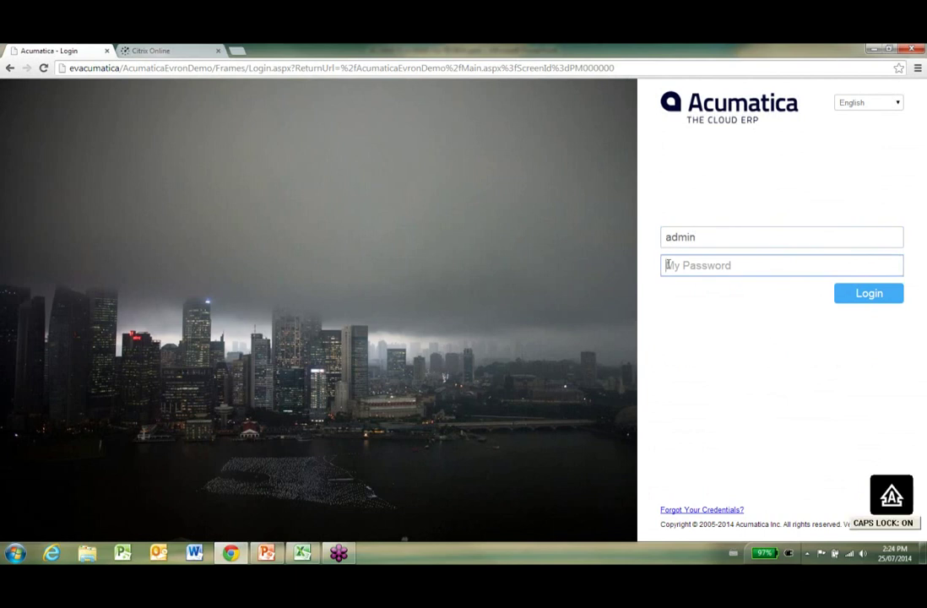
text(******)
key(Return)
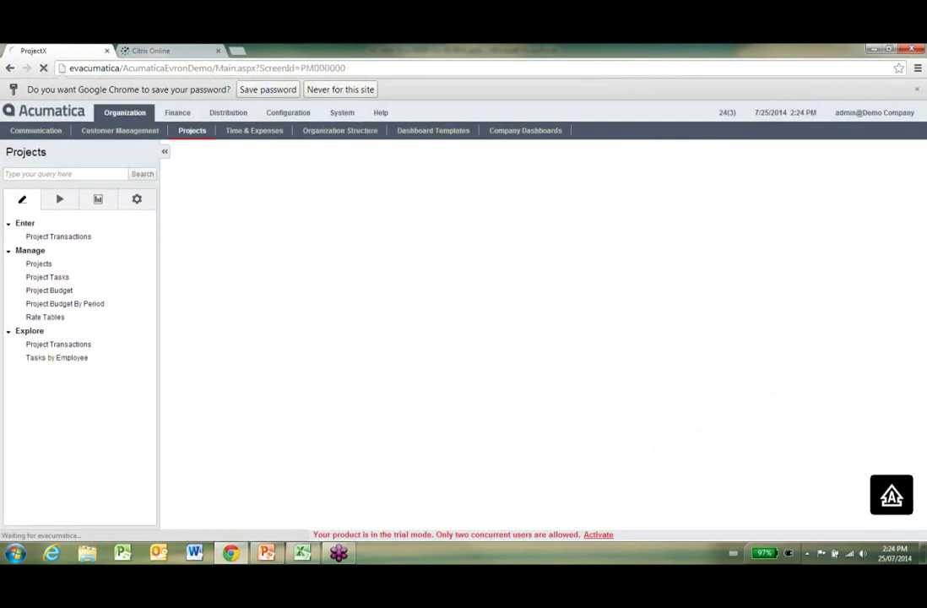
Open the Accounts Payable dashboard and move the AP Committed Amount chart left under the invoices funnel
click(917, 91)
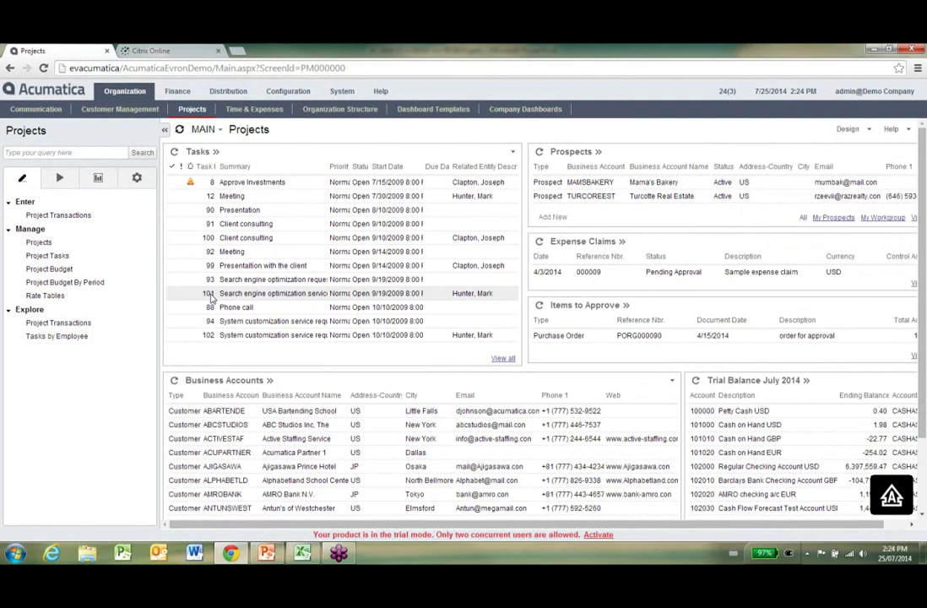
click(177, 91)
click(191, 109)
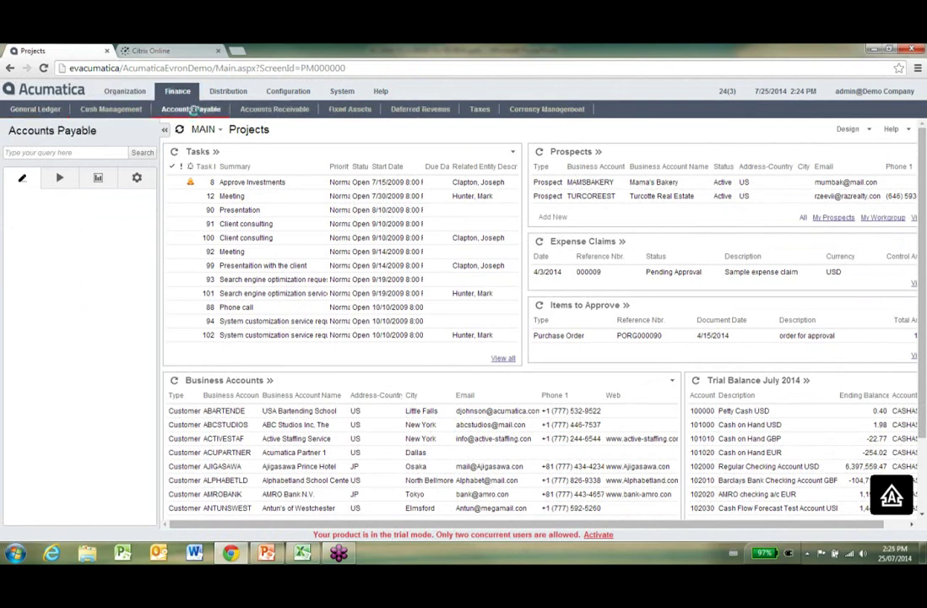
click(91, 133)
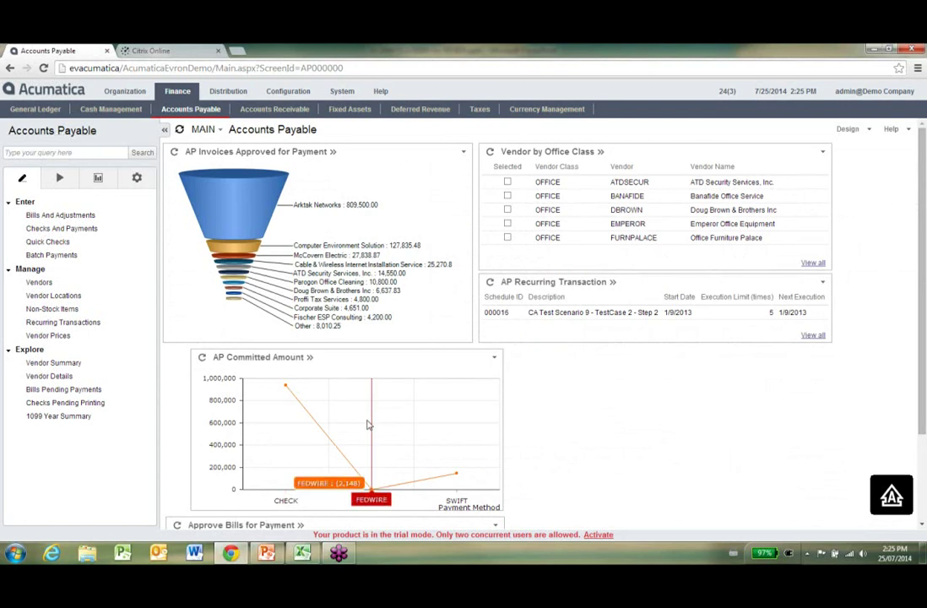
drag(341, 367, 308, 366)
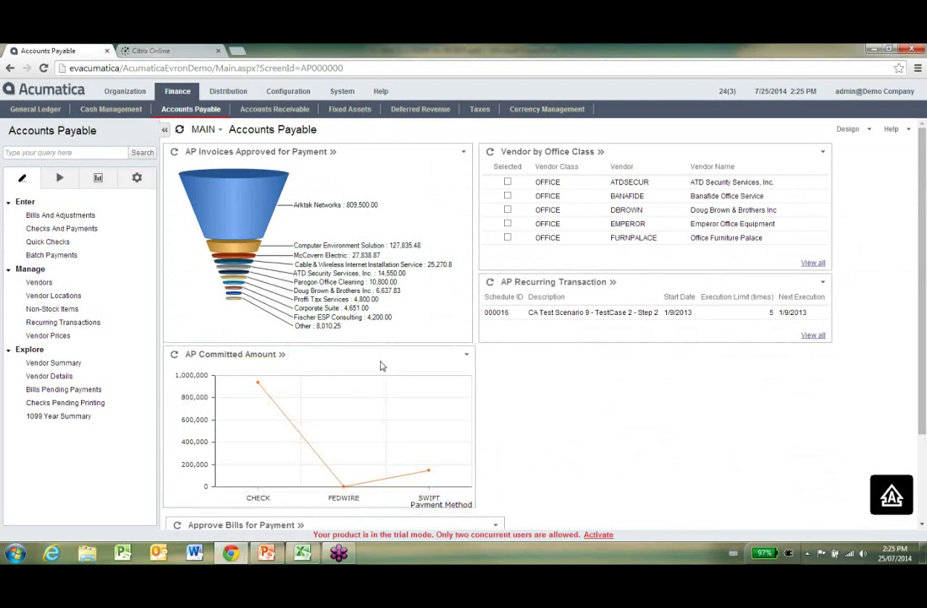
drag(376, 358, 372, 363)
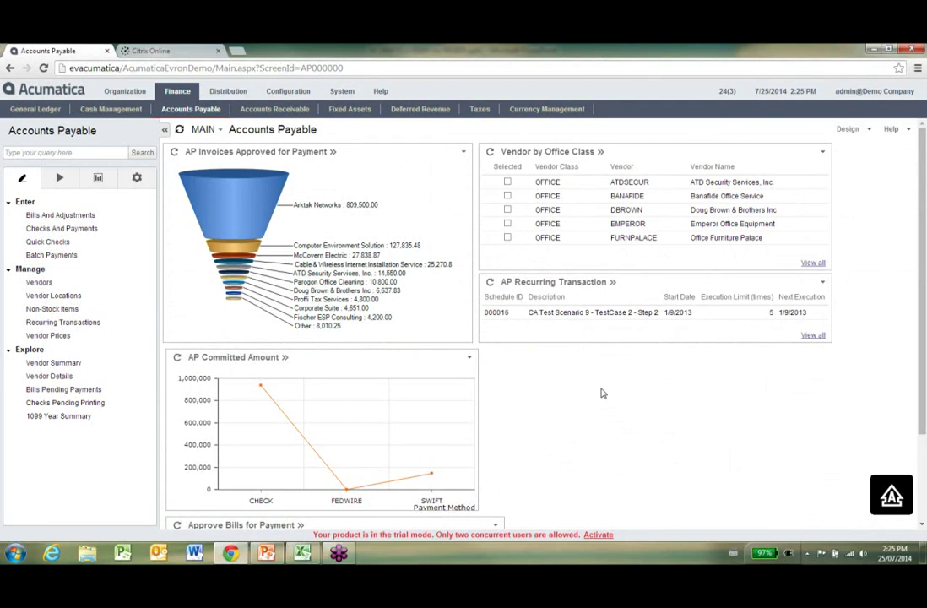
Open the Vendor Summary inquiry and add it to a dashboard as a table
click(55, 363)
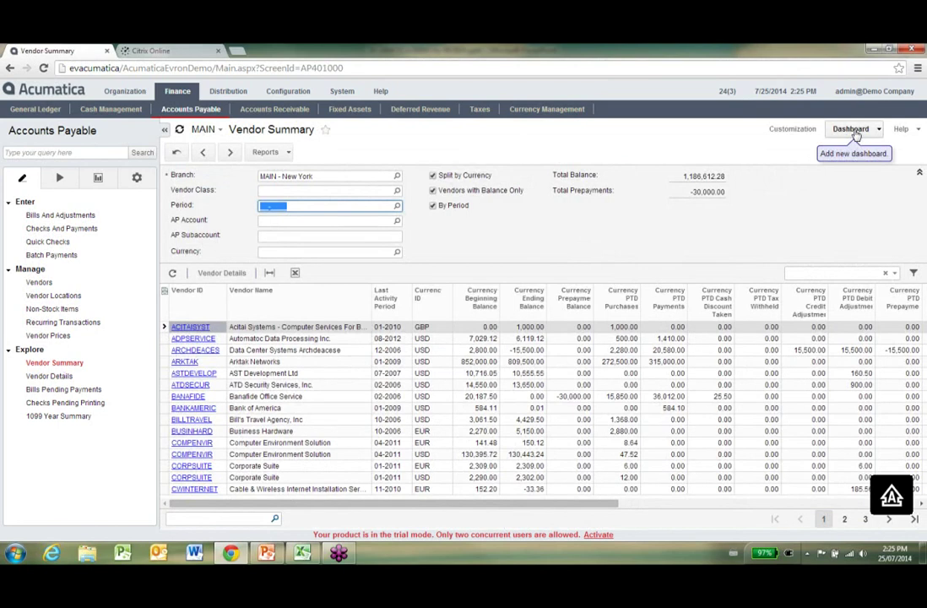
click(853, 130)
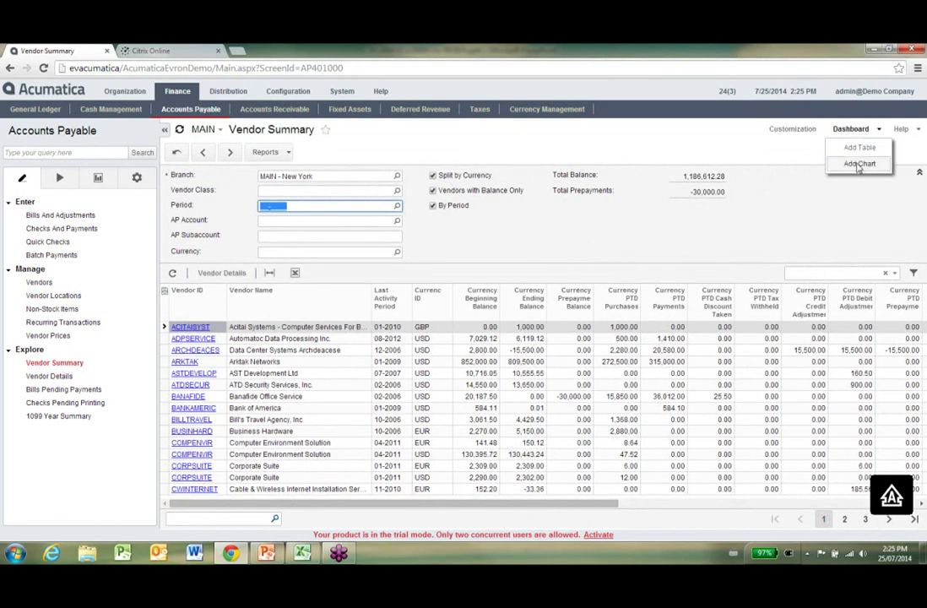
click(853, 147)
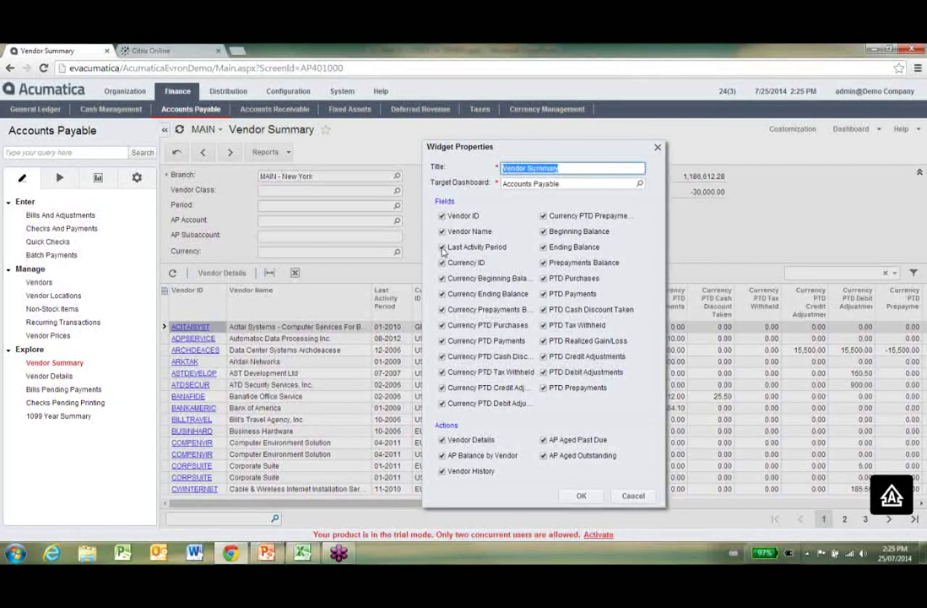
Exclude Last Activity Period, Currency ID and all currency balance and PTD fields from the widget
click(442, 247)
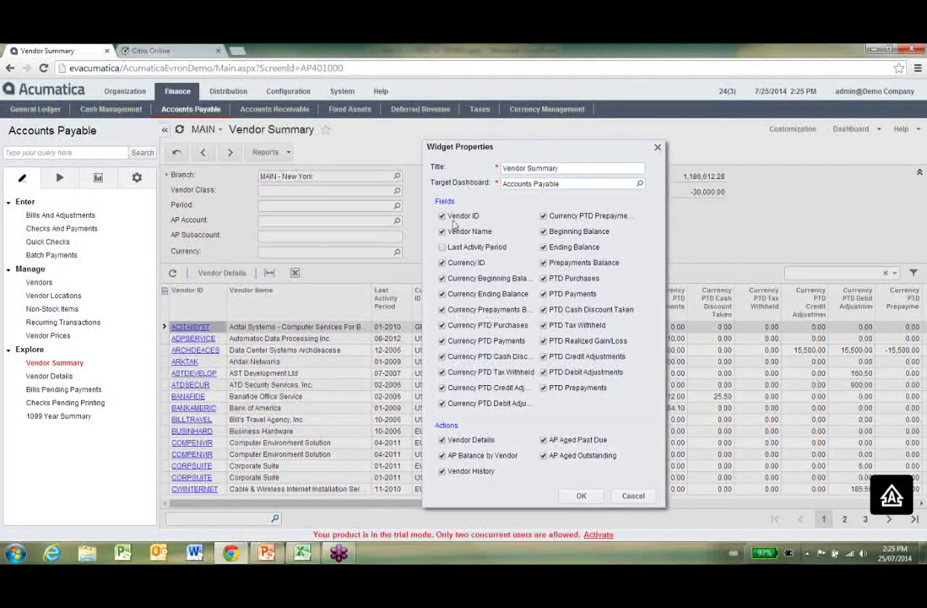
click(442, 263)
click(442, 278)
click(442, 310)
click(442, 294)
click(441, 325)
click(441, 341)
click(441, 356)
click(441, 388)
click(442, 371)
click(442, 403)
click(543, 216)
Exclude Beginning Balance, Prepayments Balance and all PTD fields, keeping Vendor ID, Vendor Name, Ending Balance
click(544, 231)
click(544, 262)
click(544, 278)
click(544, 294)
click(544, 309)
click(543, 325)
click(544, 340)
click(543, 356)
click(544, 371)
click(544, 388)
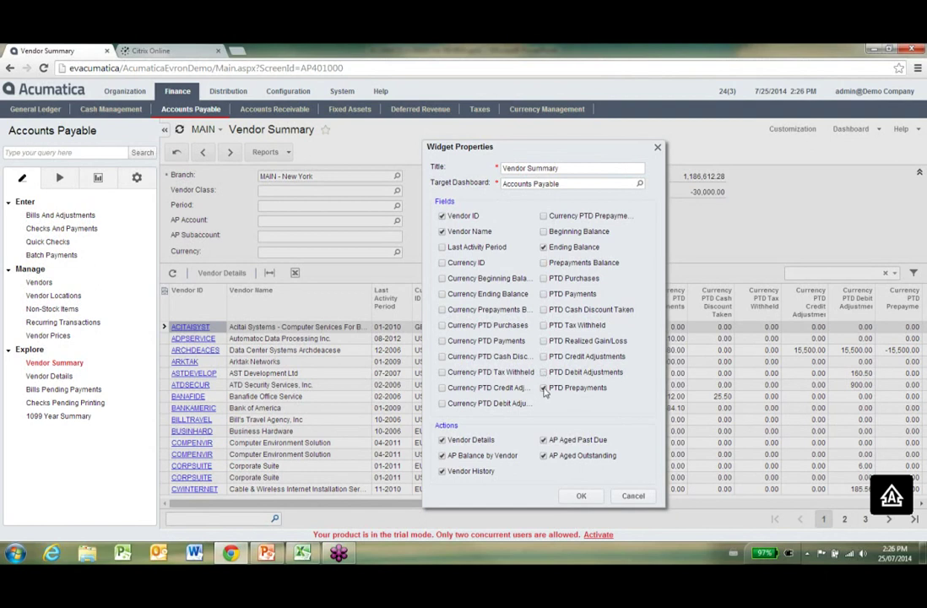
click(579, 497)
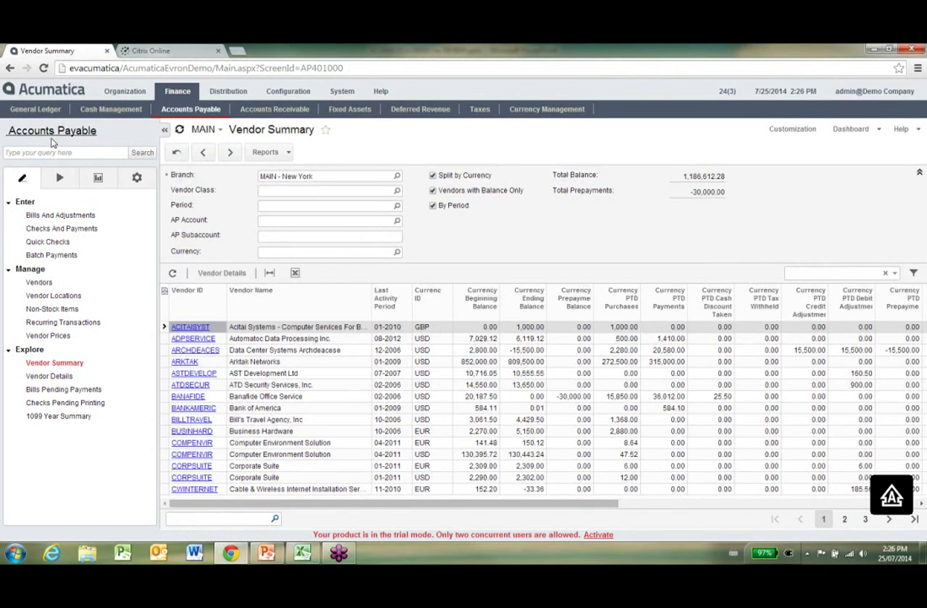
Move the Vendor Summary table beneath AP Recurring Transaction and widen it to full column width
click(48, 132)
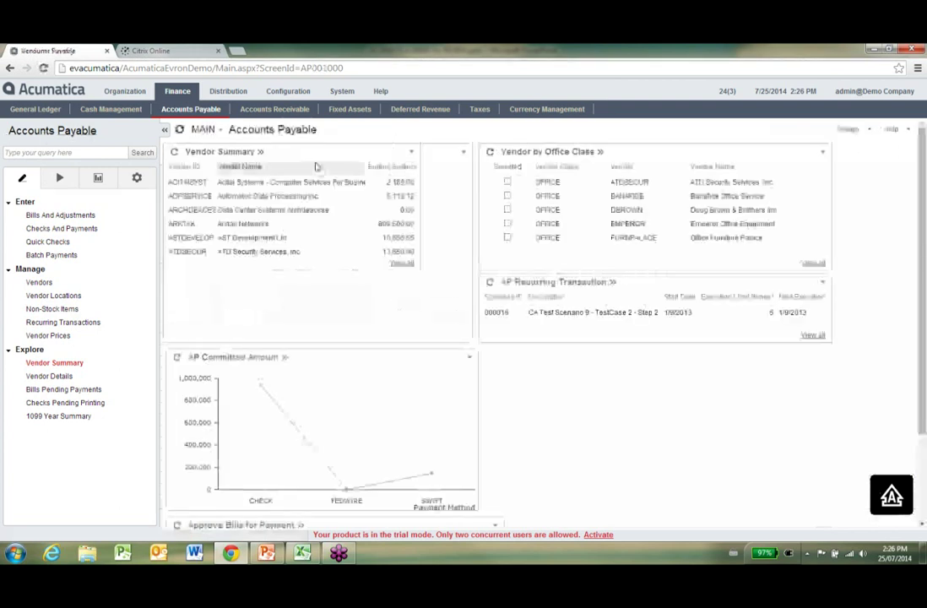
drag(313, 158, 686, 372)
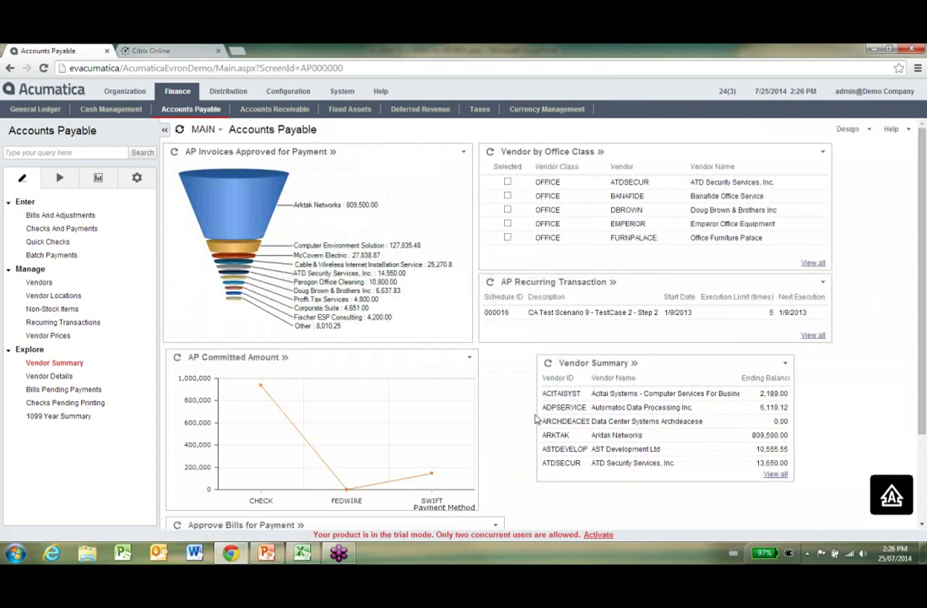
drag(538, 414, 486, 417)
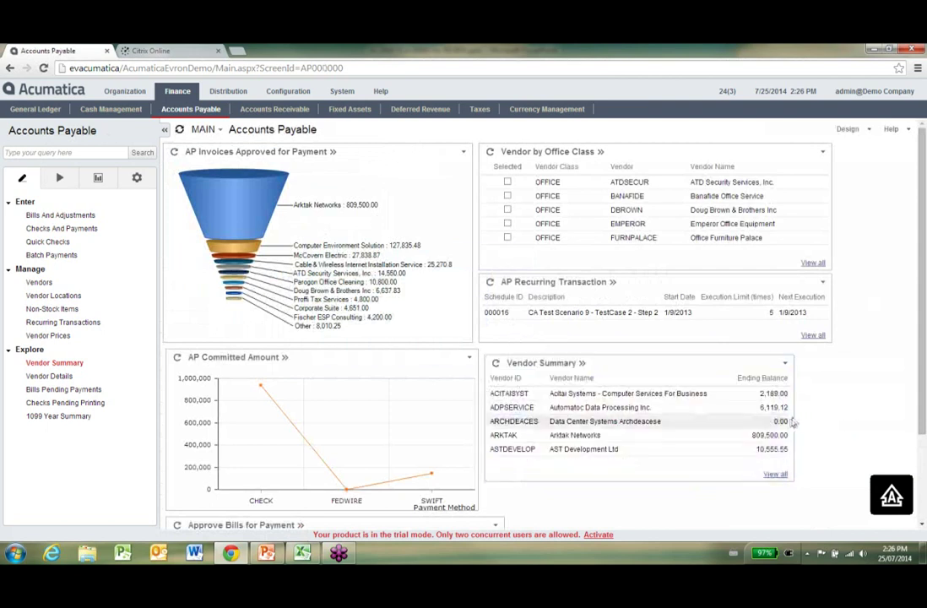
drag(794, 415, 832, 416)
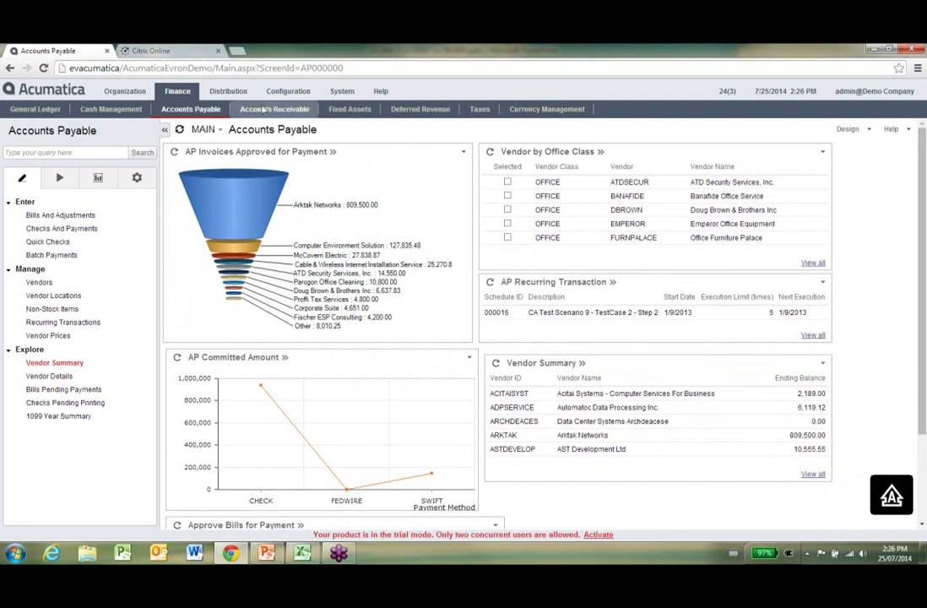
Go to the Accounts Receivable dashboard and open the full AR by Due Date inquiry
mouse_move(270, 110)
click(49, 137)
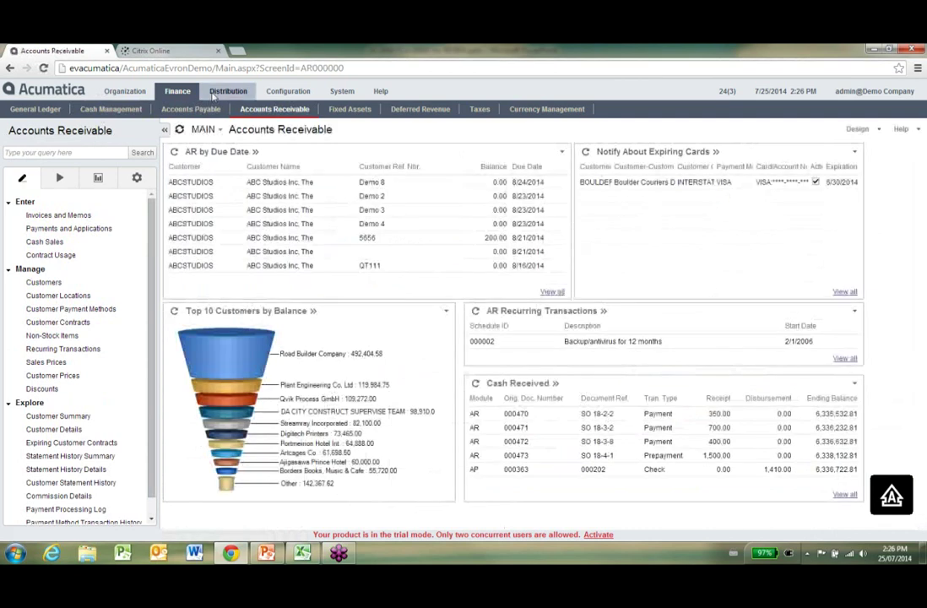
mouse_move(228, 91)
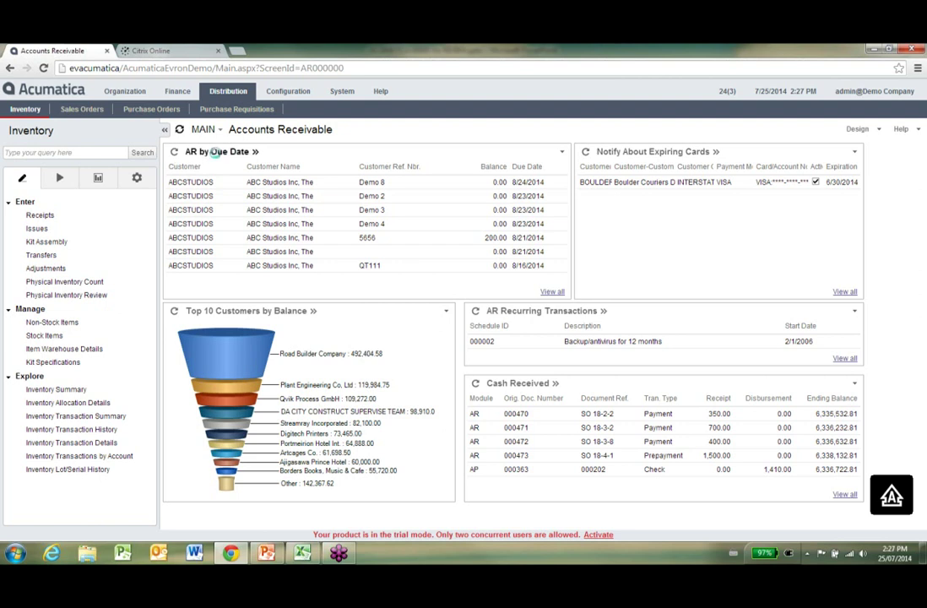
click(216, 153)
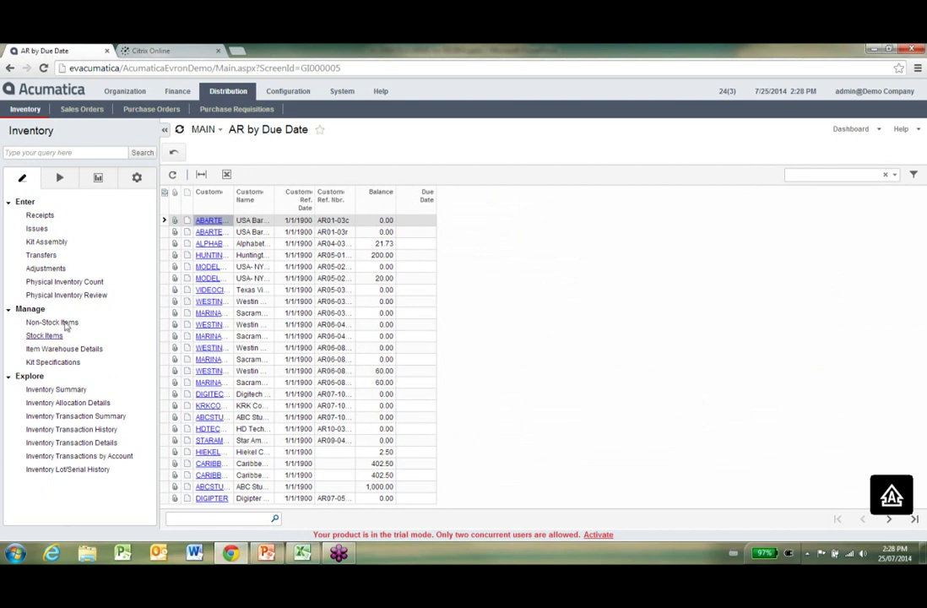
Open the Sales Orders entry screen under Distribution for a new SO order
click(171, 95)
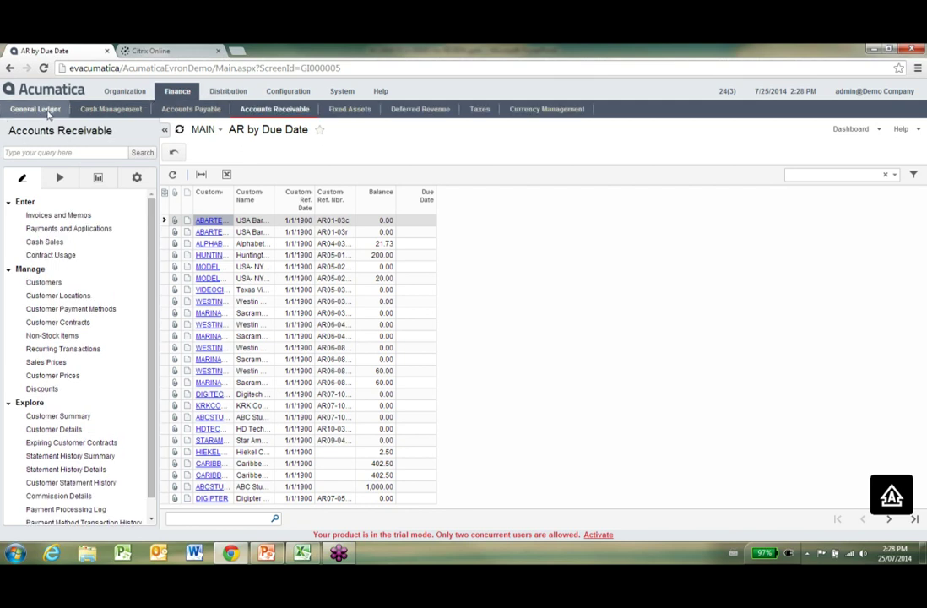
click(228, 90)
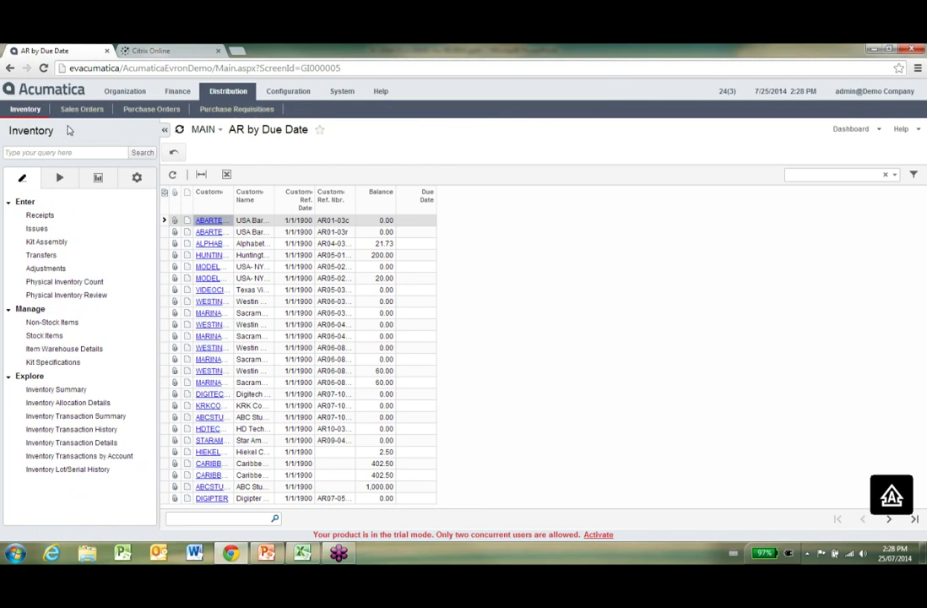
click(81, 110)
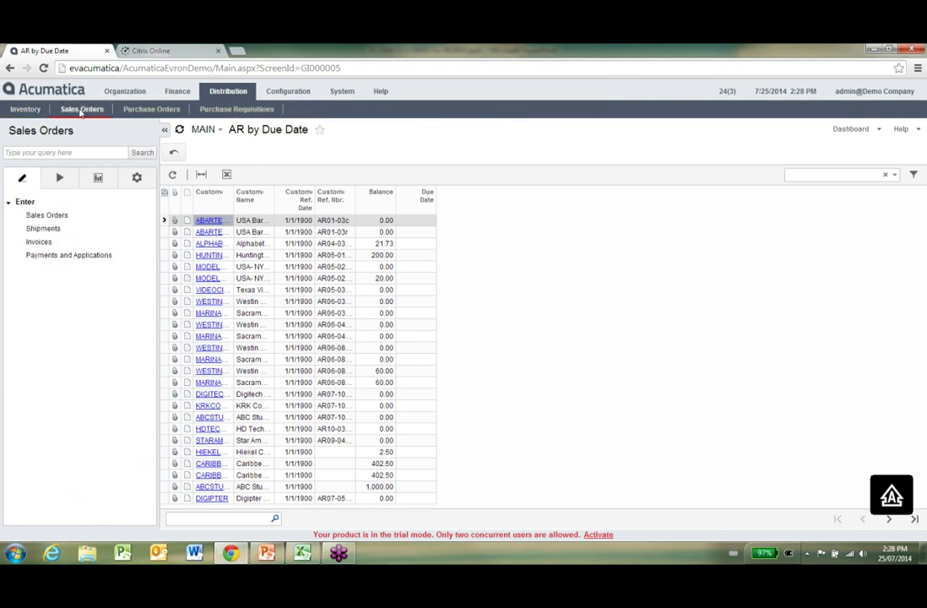
click(54, 218)
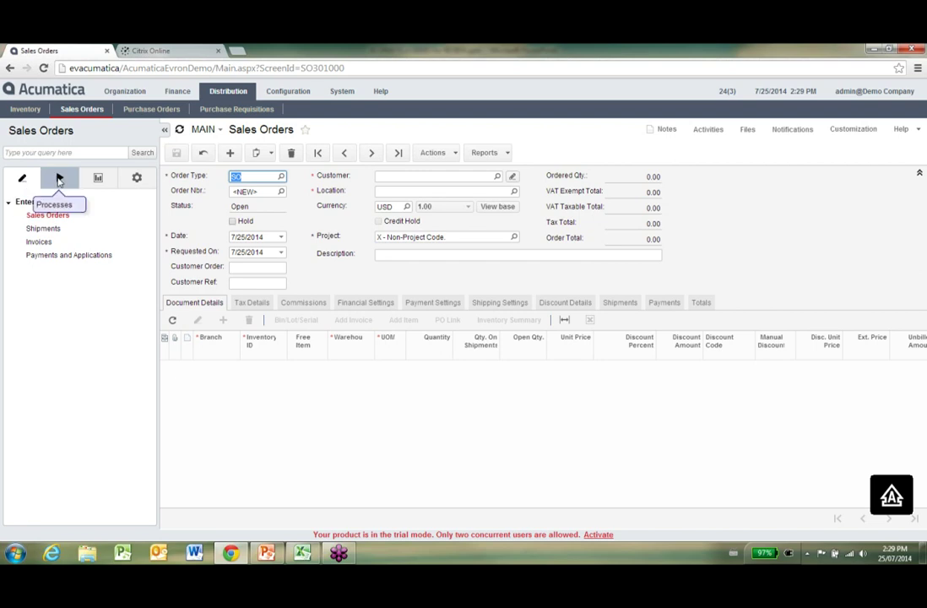
Set the new order's type to QT (Quote) and review the quote-to-cash diagram
click(62, 179)
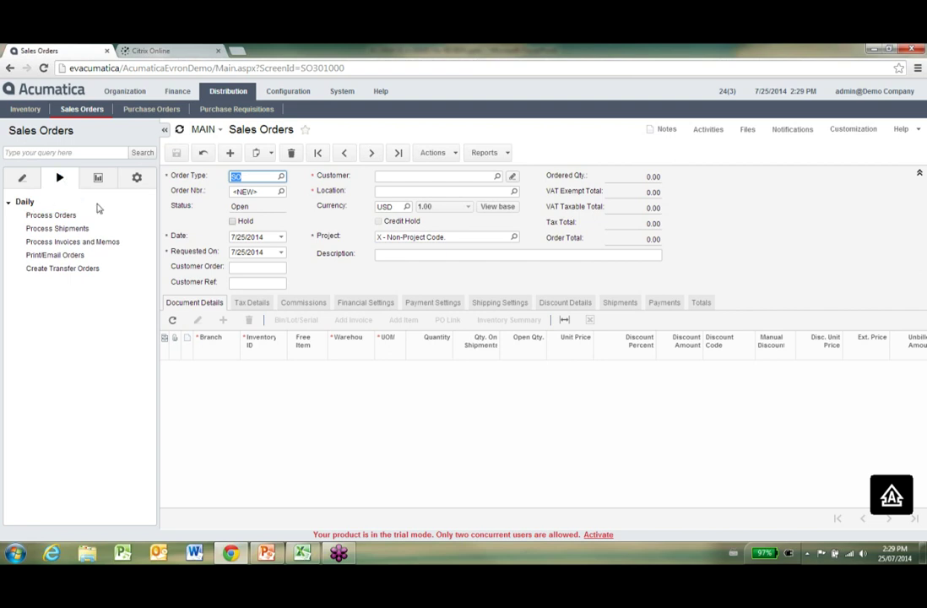
click(97, 179)
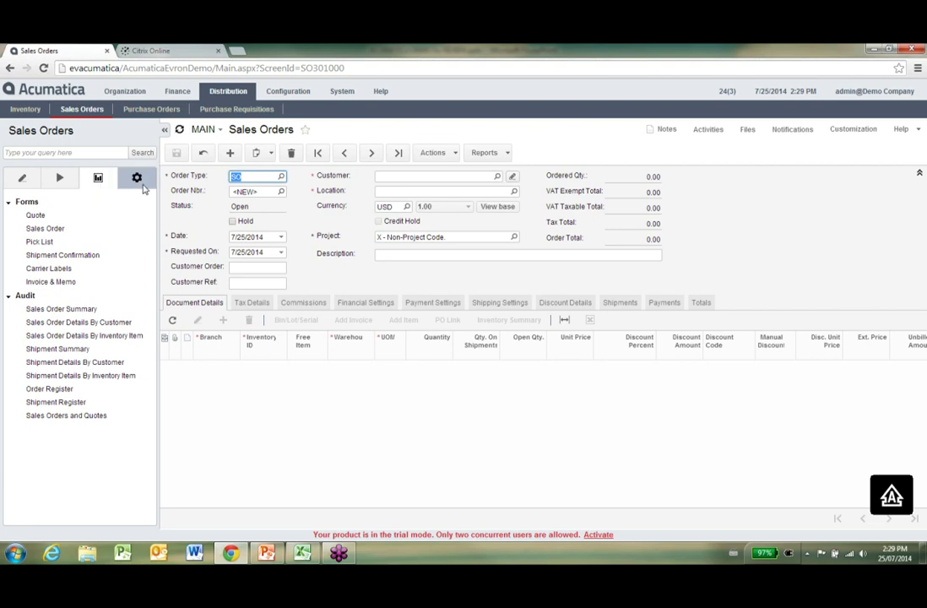
click(138, 180)
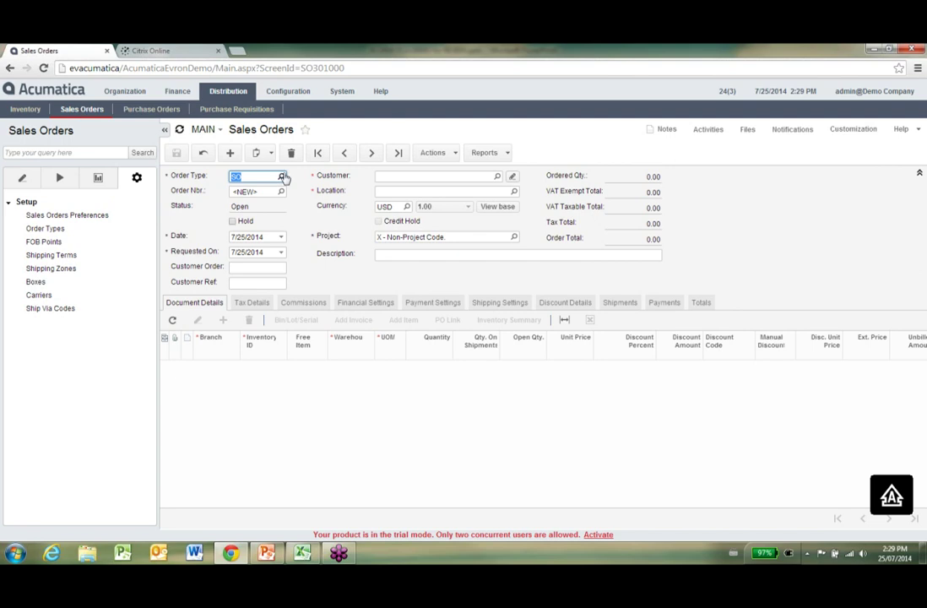
click(282, 174)
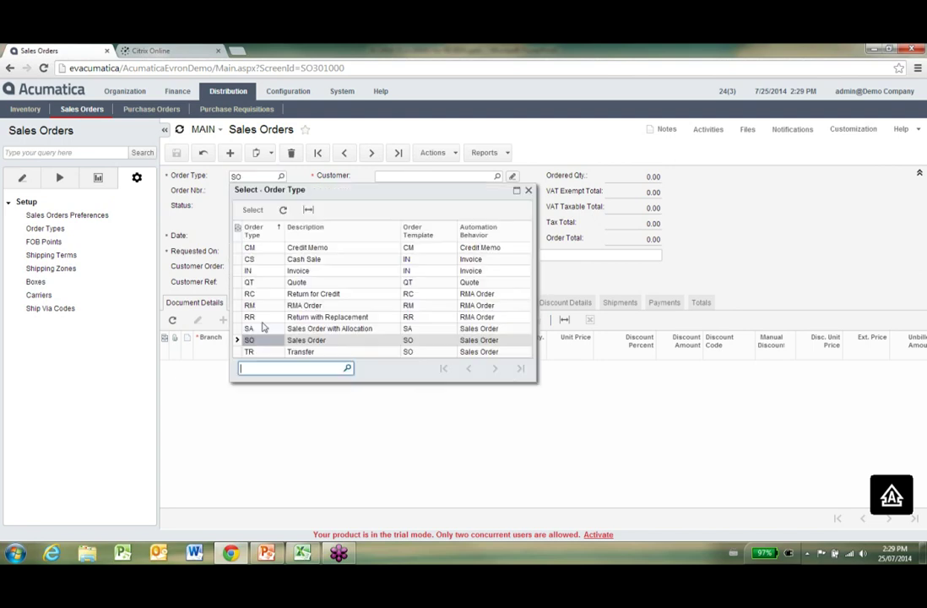
click(261, 284)
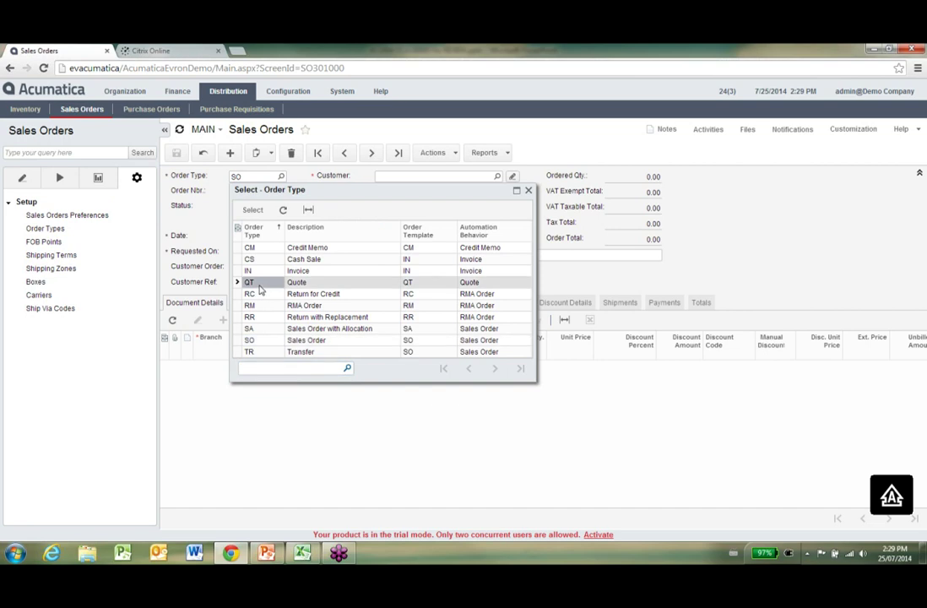
double_click(258, 286)
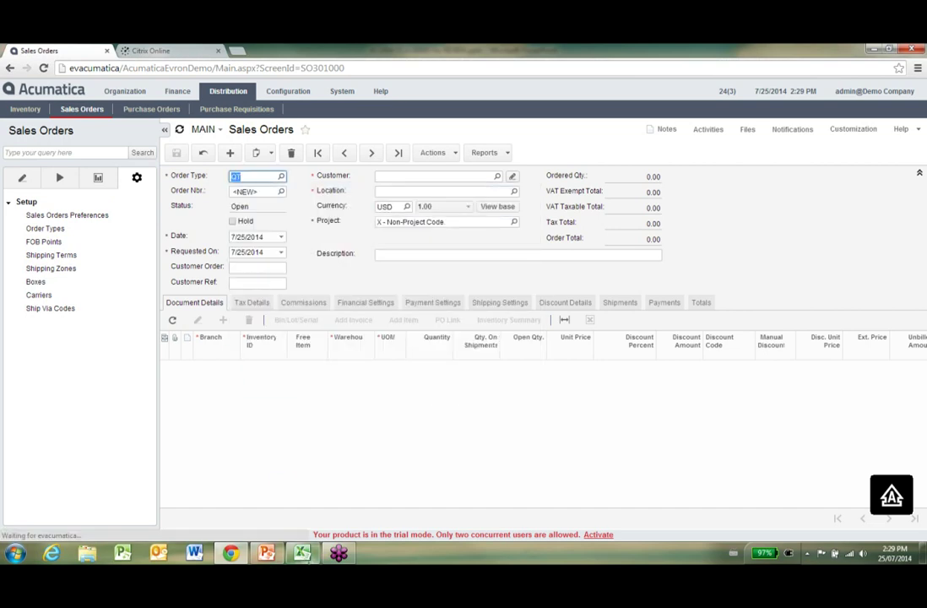
click(301, 553)
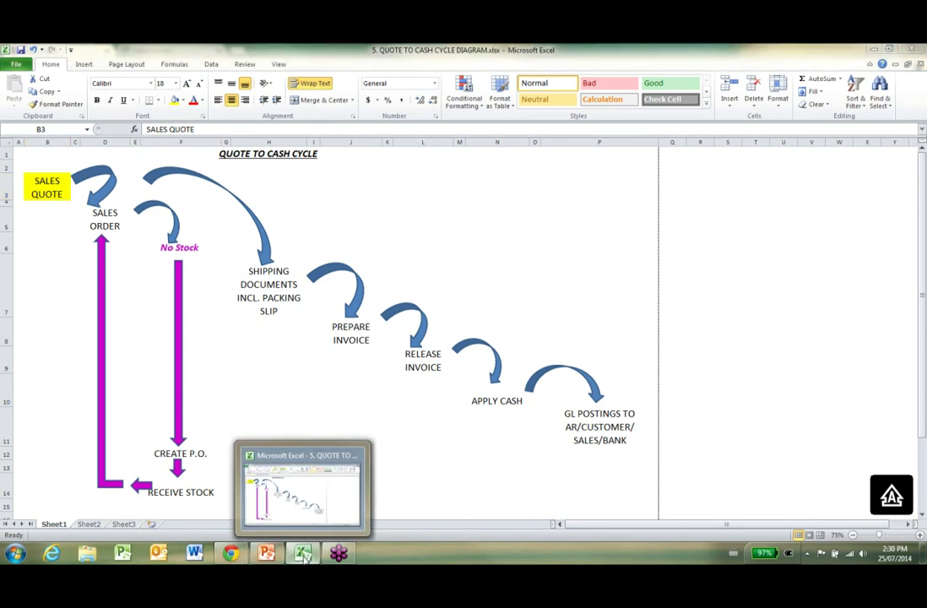
click(302, 554)
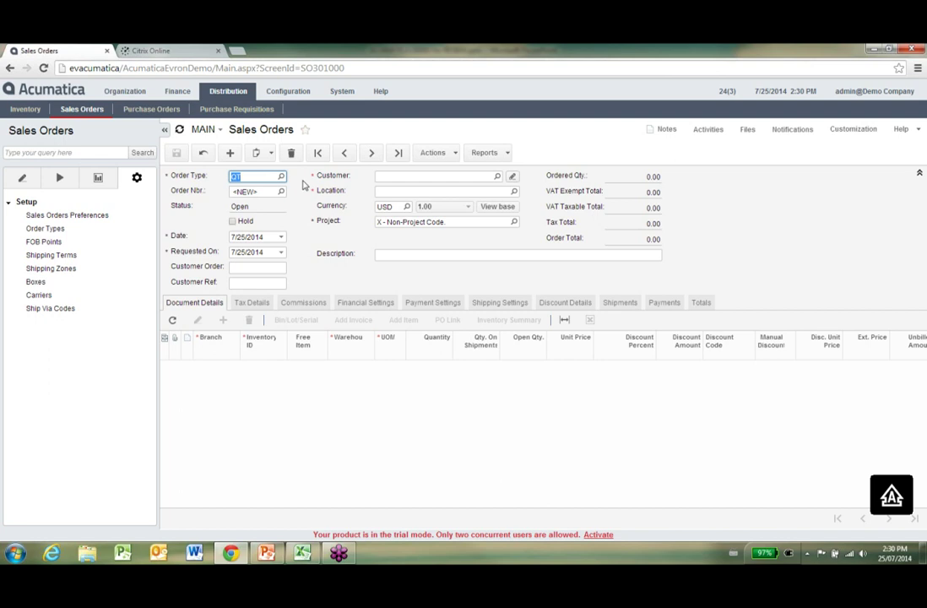
Choose customer ABCSTUDIOS so the MAIN - Primary Location fills in
click(498, 182)
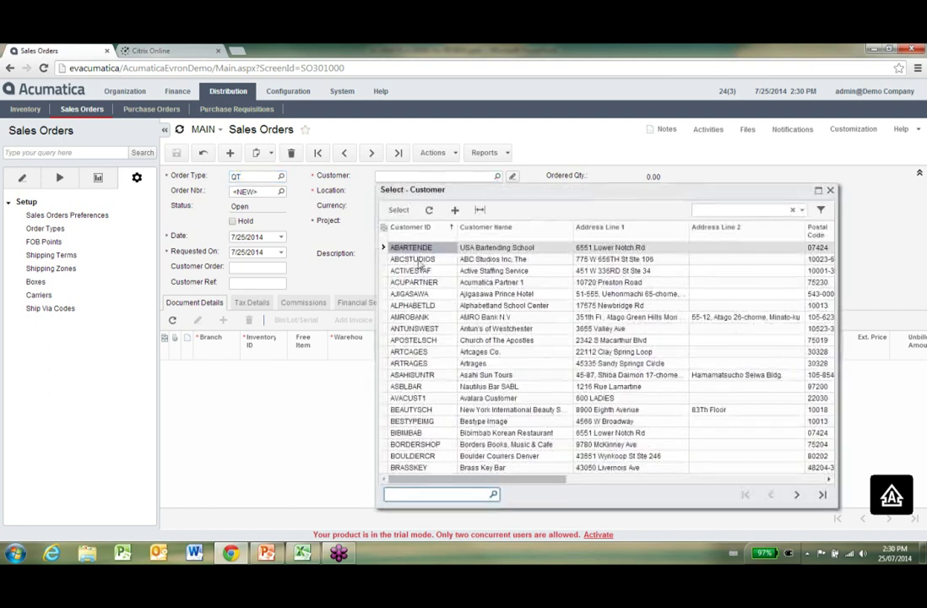
double_click(420, 262)
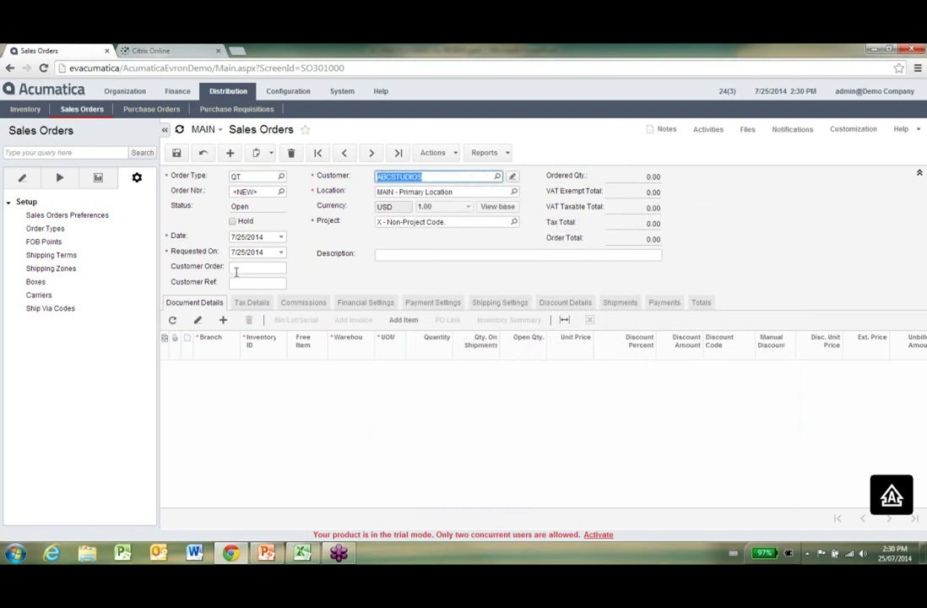
click(235, 268)
Enter Demo 10 as the quote's Customer Order, Customer Ref. and description
text(df)
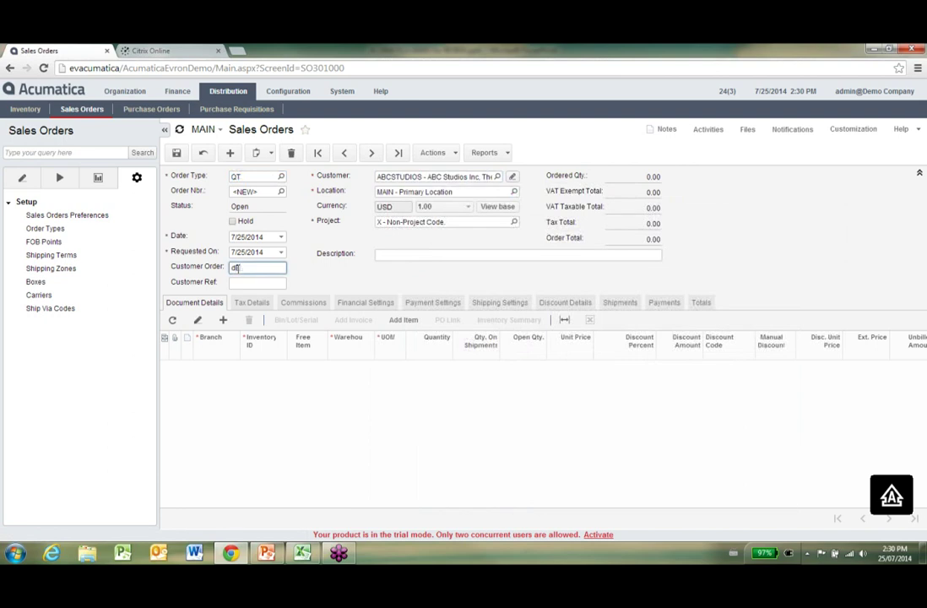
text(EMO 10)
drag(262, 268, 137, 267)
key(Caps_Lock)
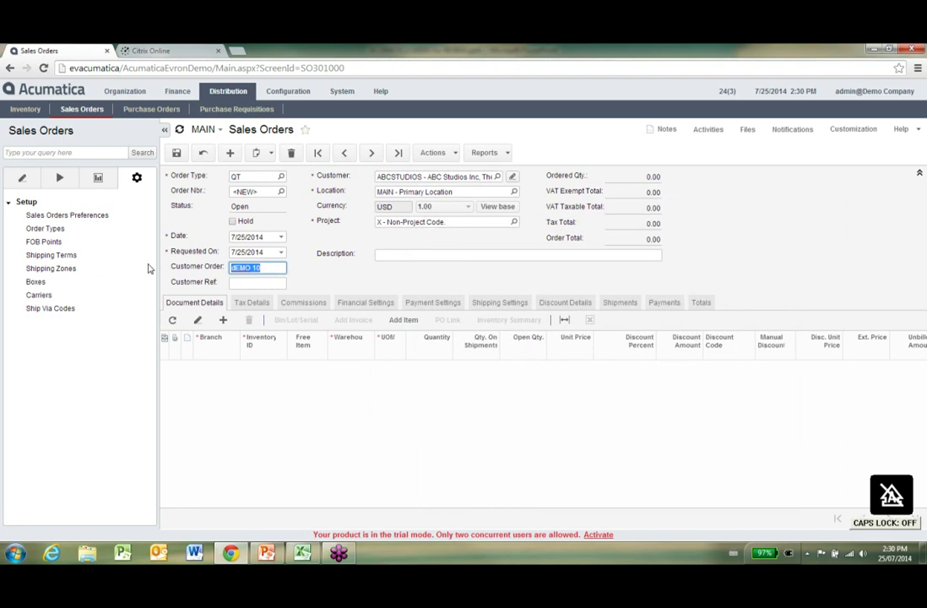
text(Demo 10)
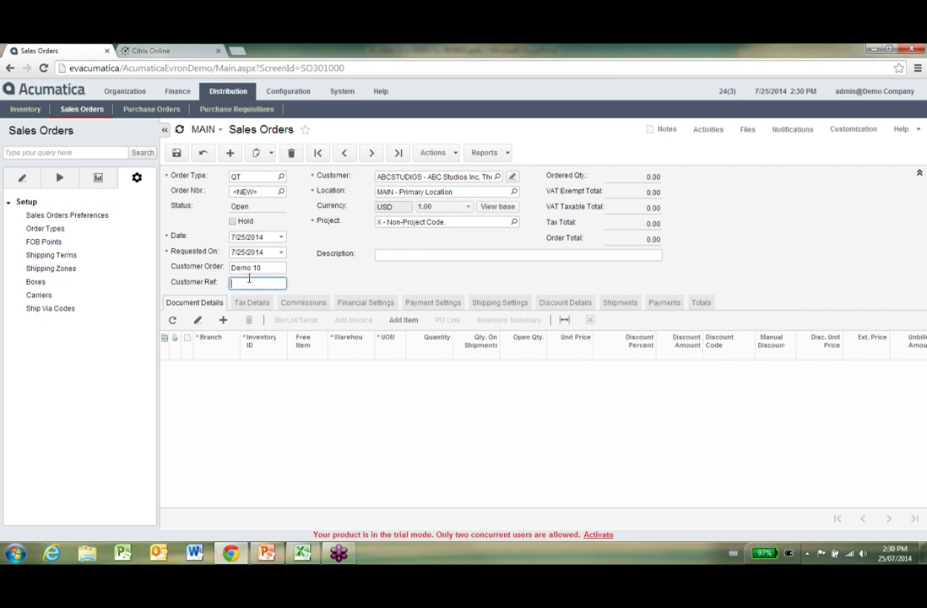
text(emo 10)
click(385, 253)
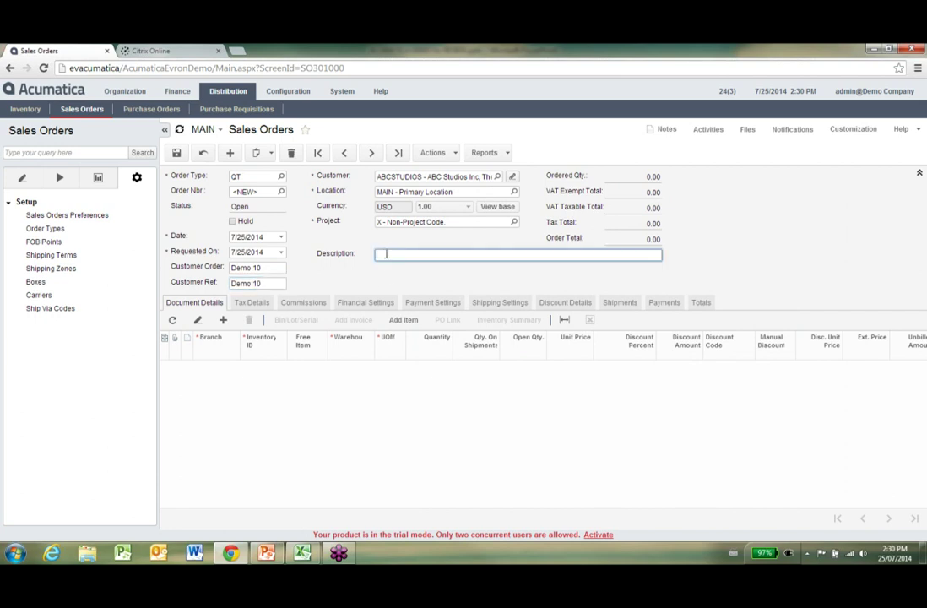
text(Demo 10)
Add a Document Details line for inventory item REQ008
click(223, 321)
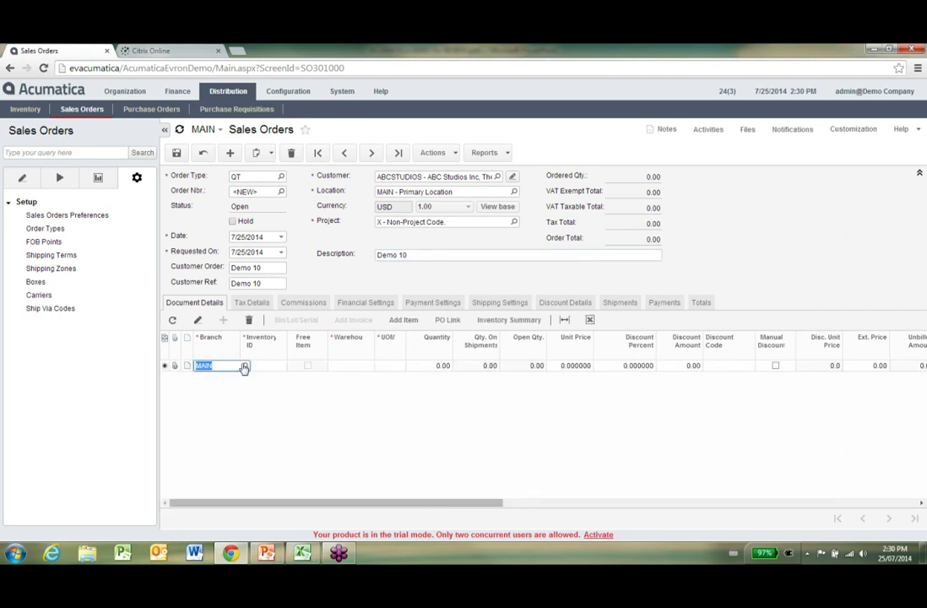
click(279, 367)
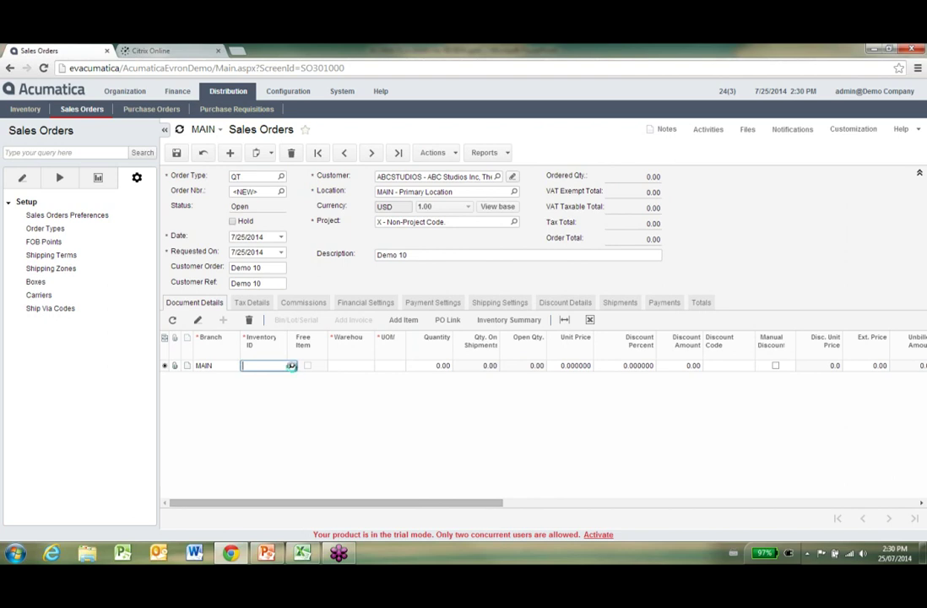
click(292, 366)
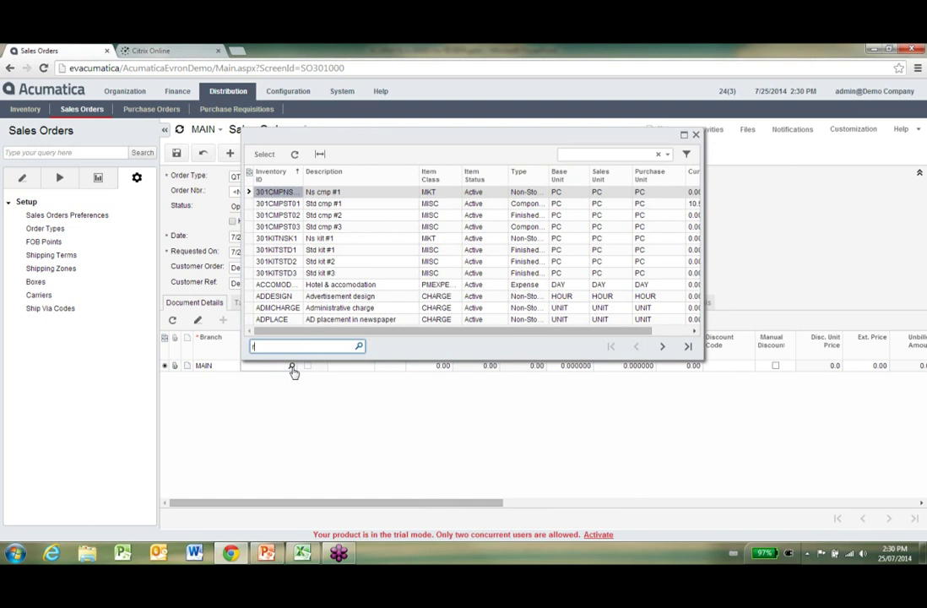
text(req)
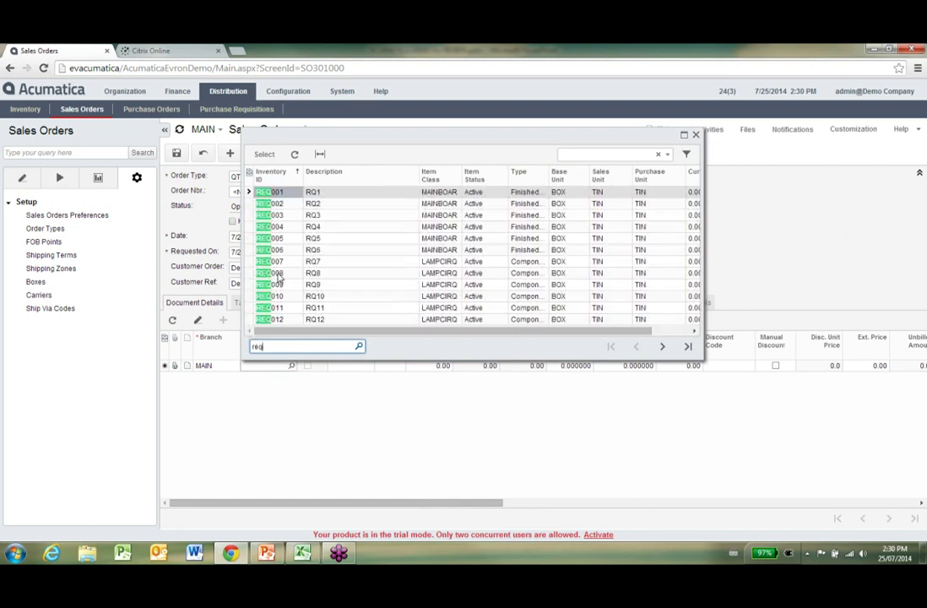
double_click(279, 274)
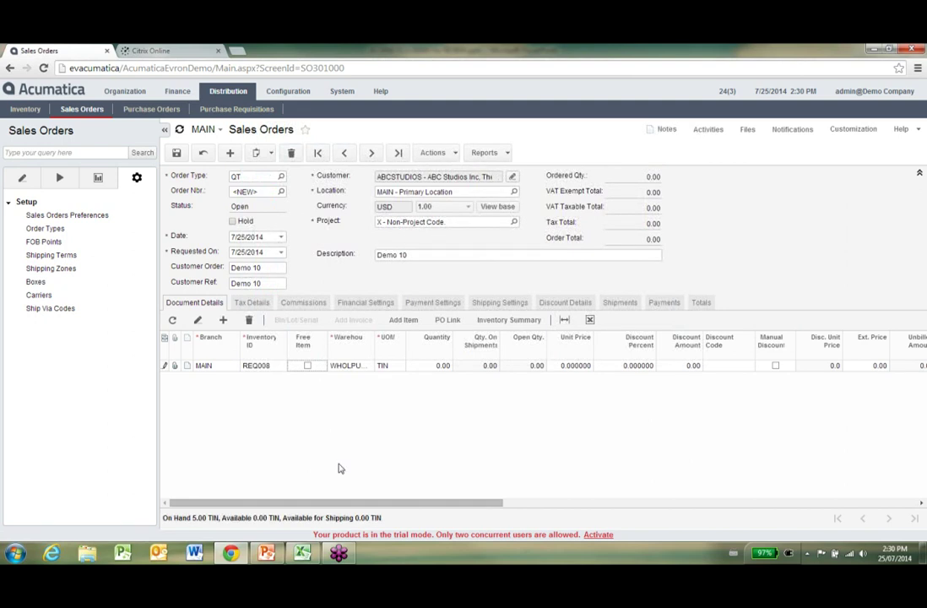
click(252, 304)
click(297, 304)
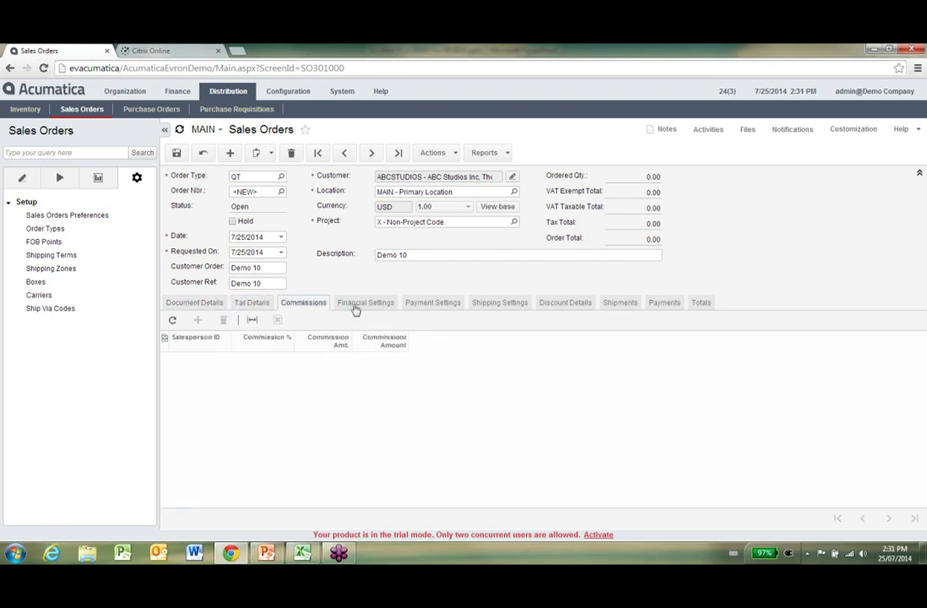
click(362, 307)
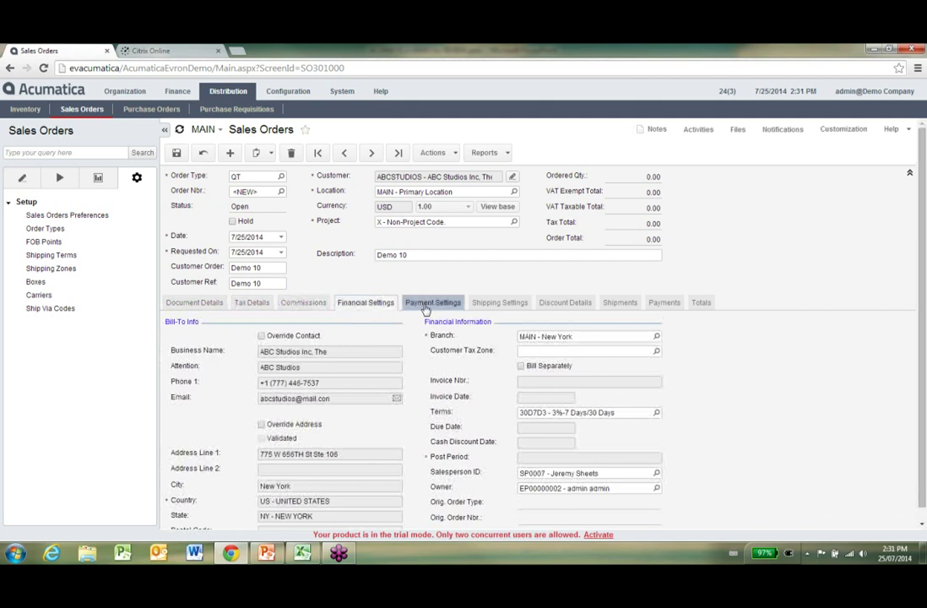
click(430, 306)
click(498, 304)
click(561, 304)
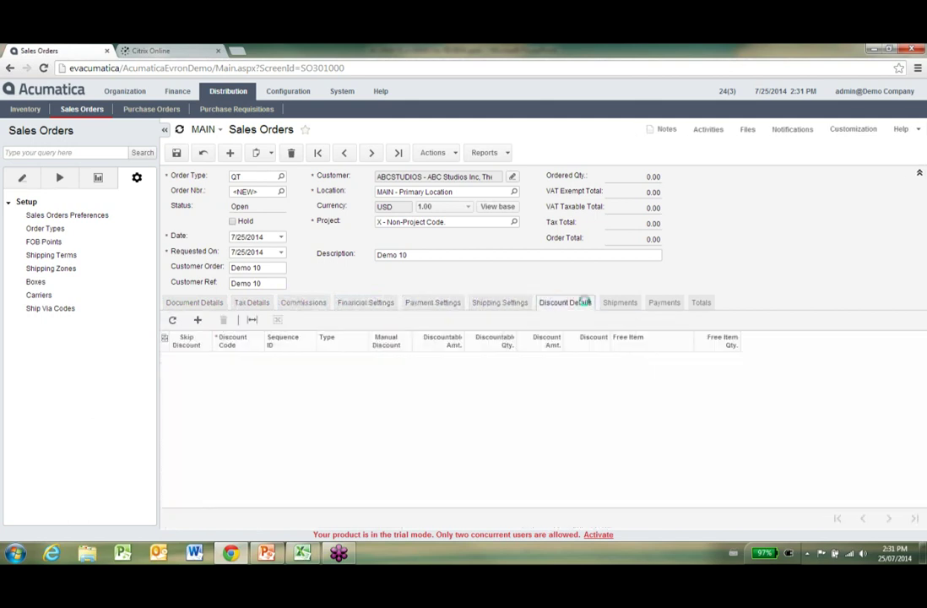
click(620, 306)
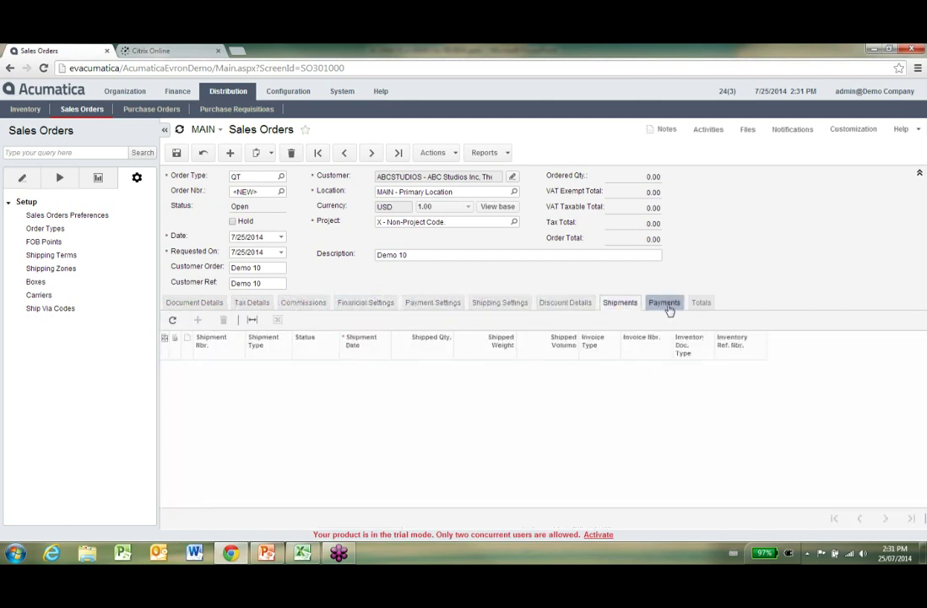
click(666, 304)
click(702, 305)
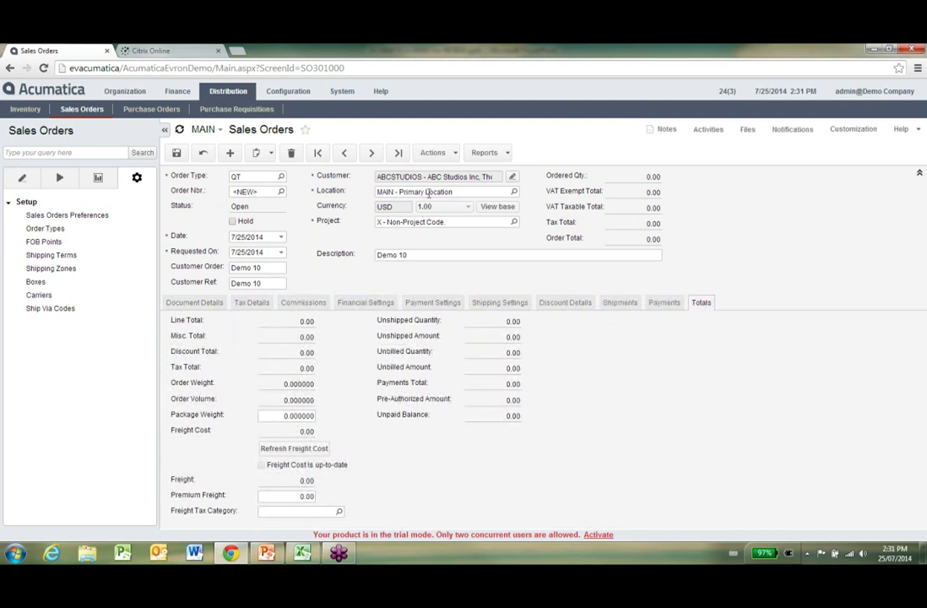
click(197, 304)
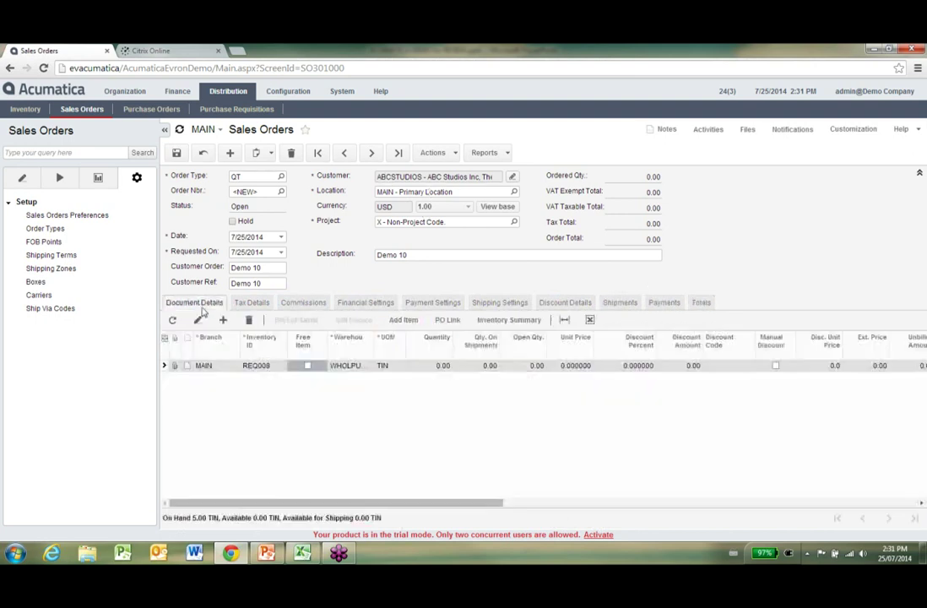
click(454, 153)
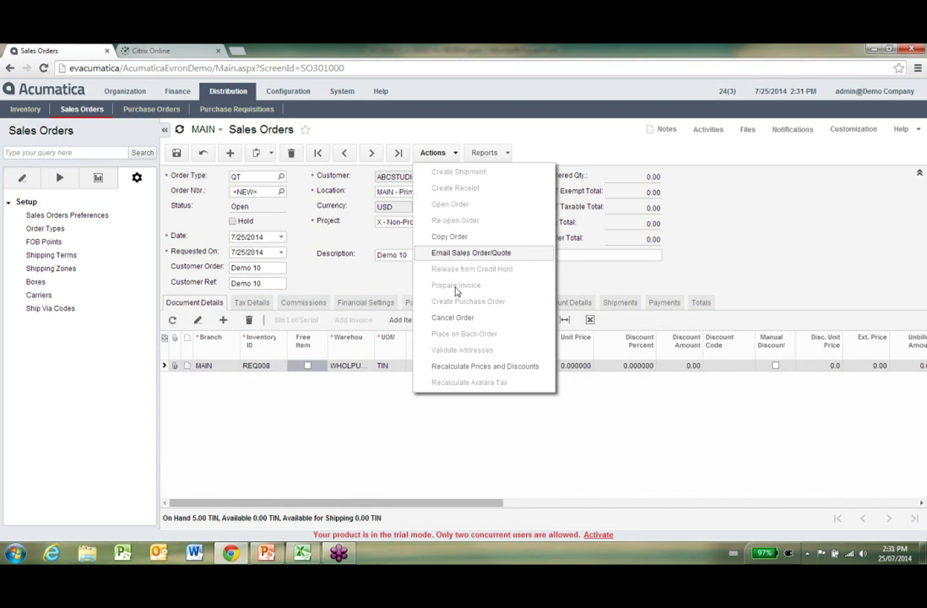
click(404, 433)
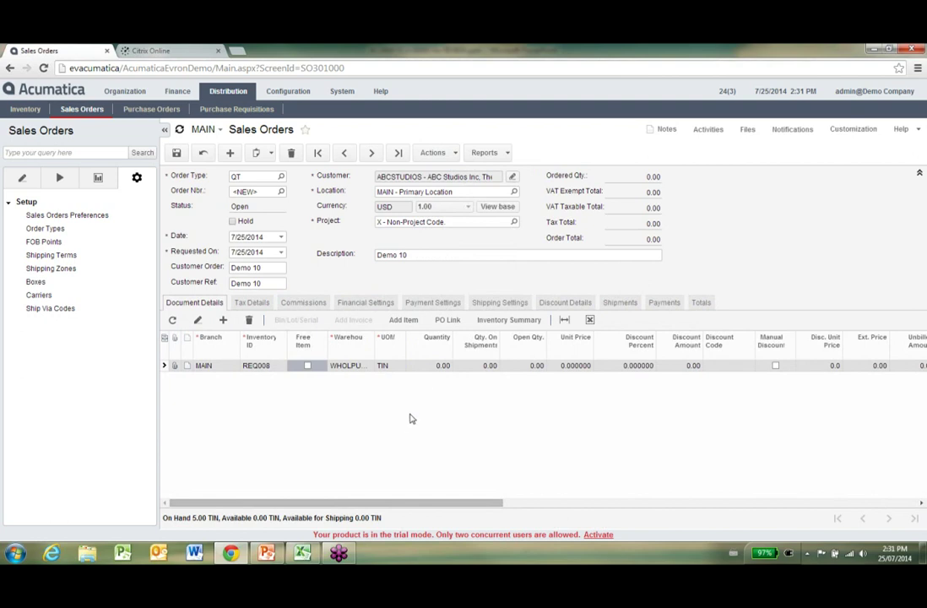
click(439, 366)
Set the REQ008 line to quantity 10 at unit price 15 and save the quote
click(439, 367)
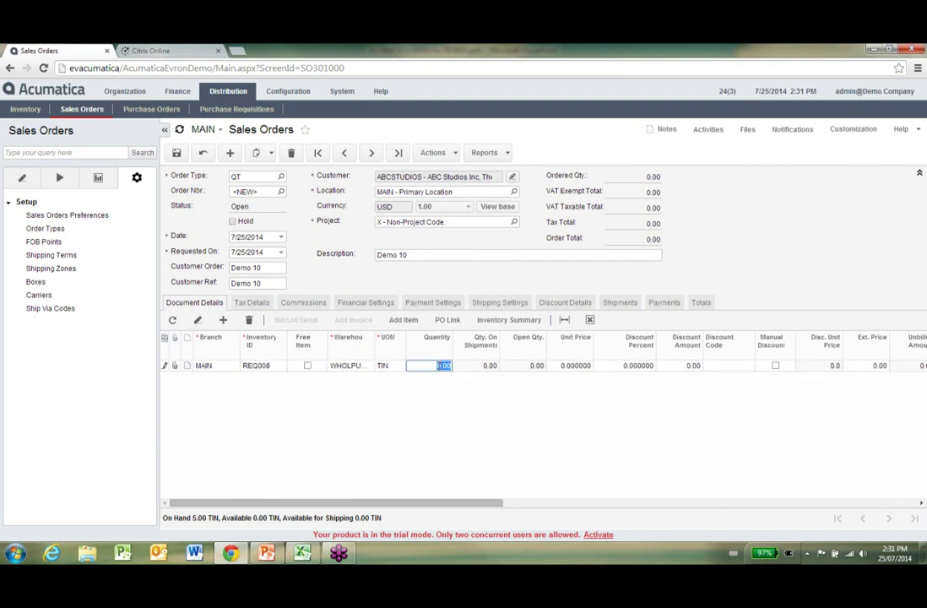
text(10)
click(570, 366)
text(15)
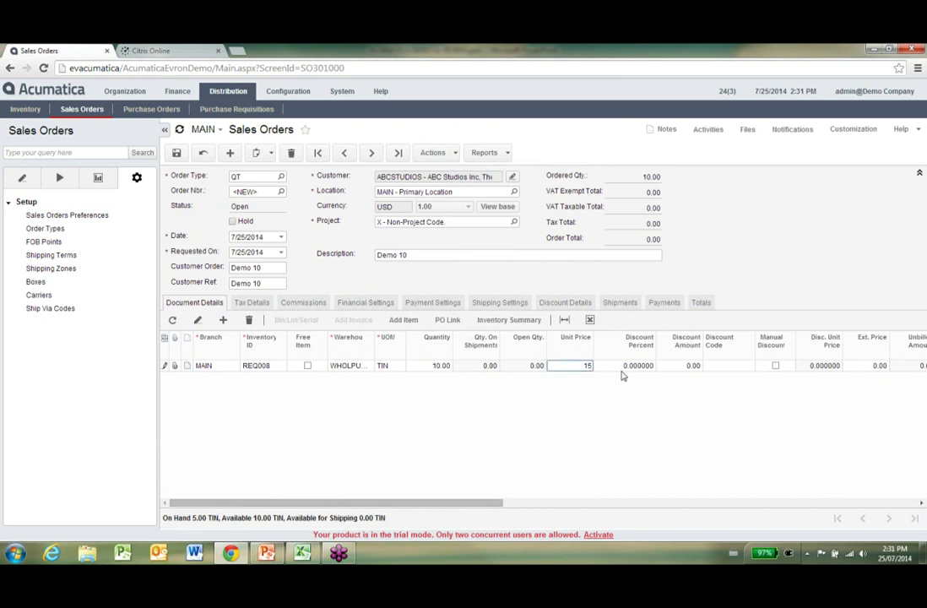
key(Tab)
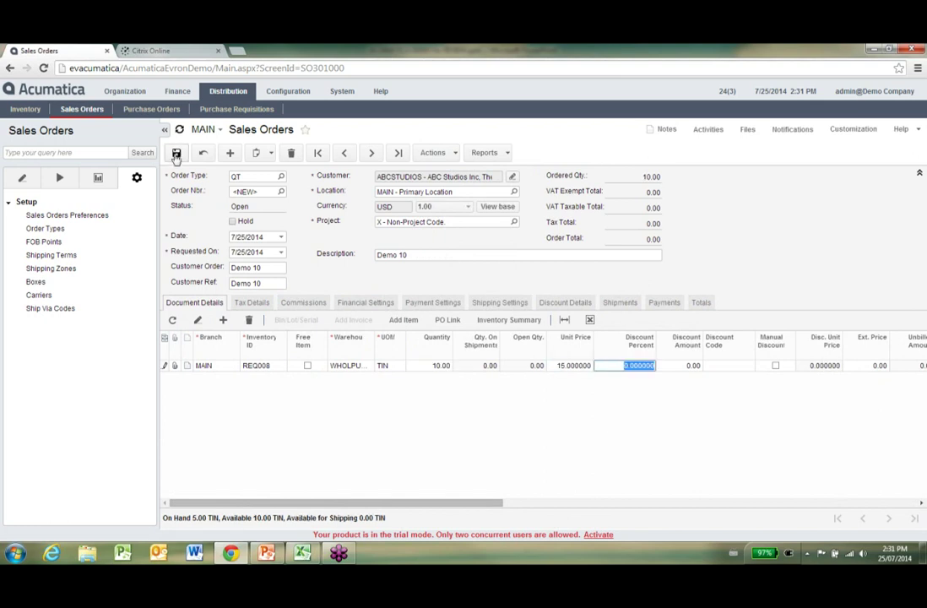
click(173, 153)
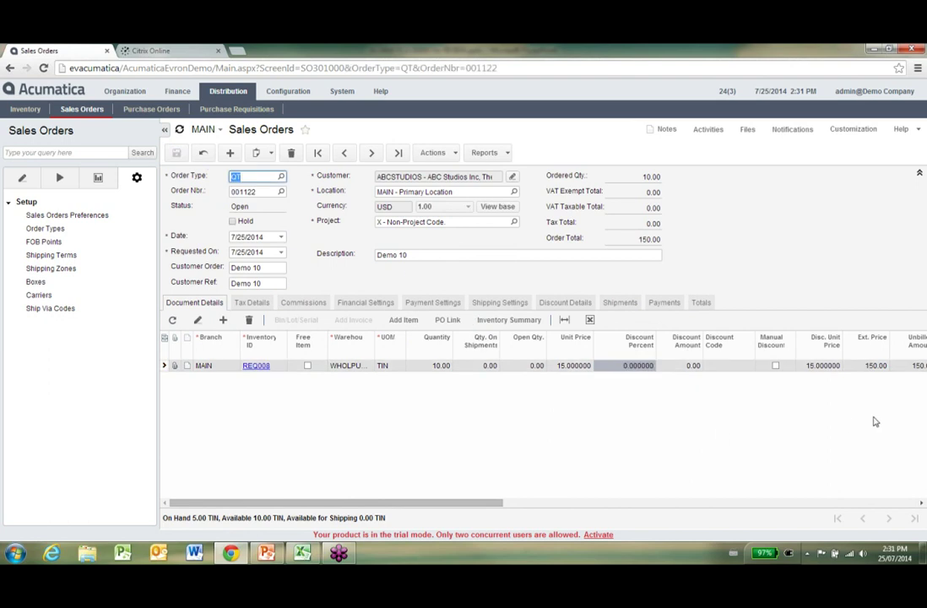
Bring up the quote's Actions list
click(453, 153)
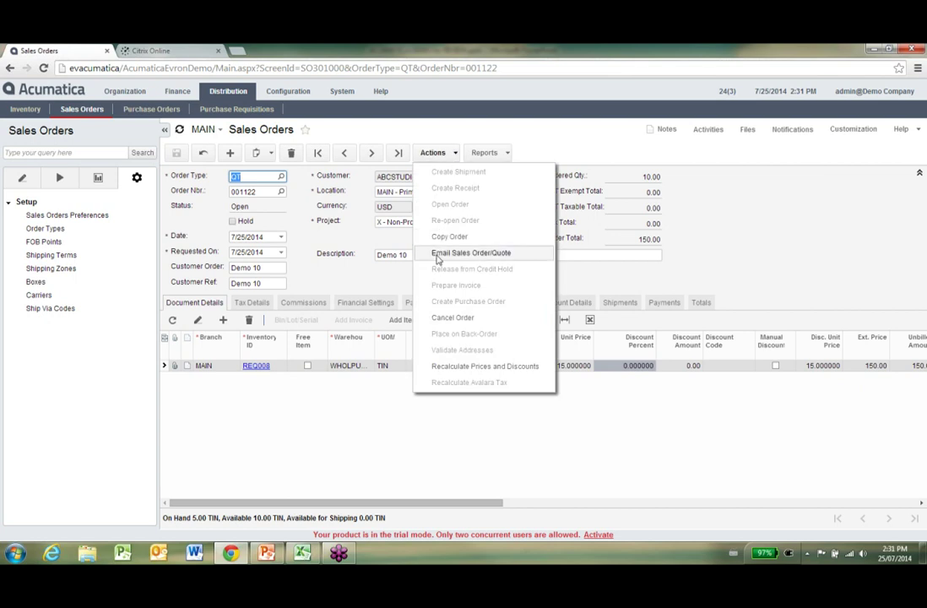
click(376, 422)
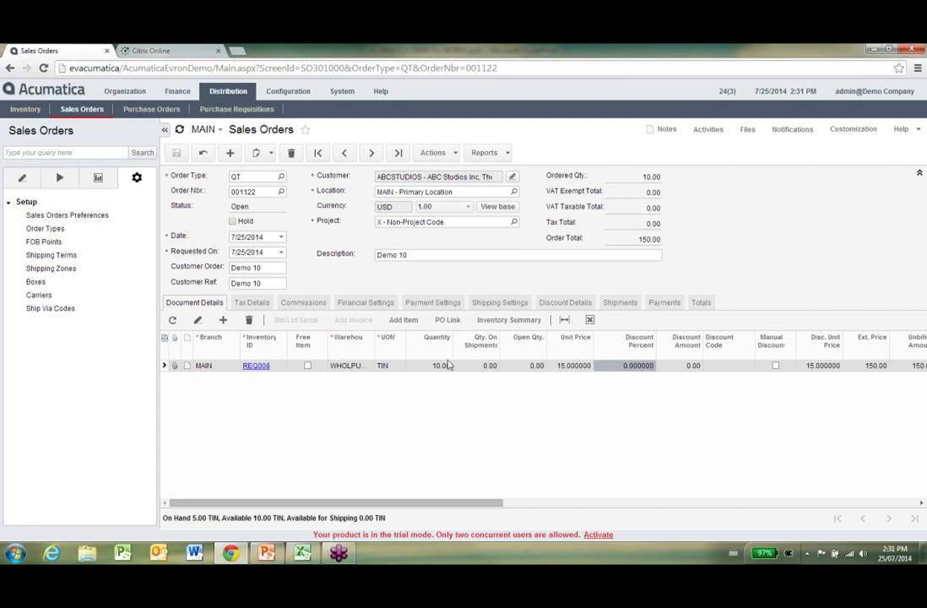
click(454, 153)
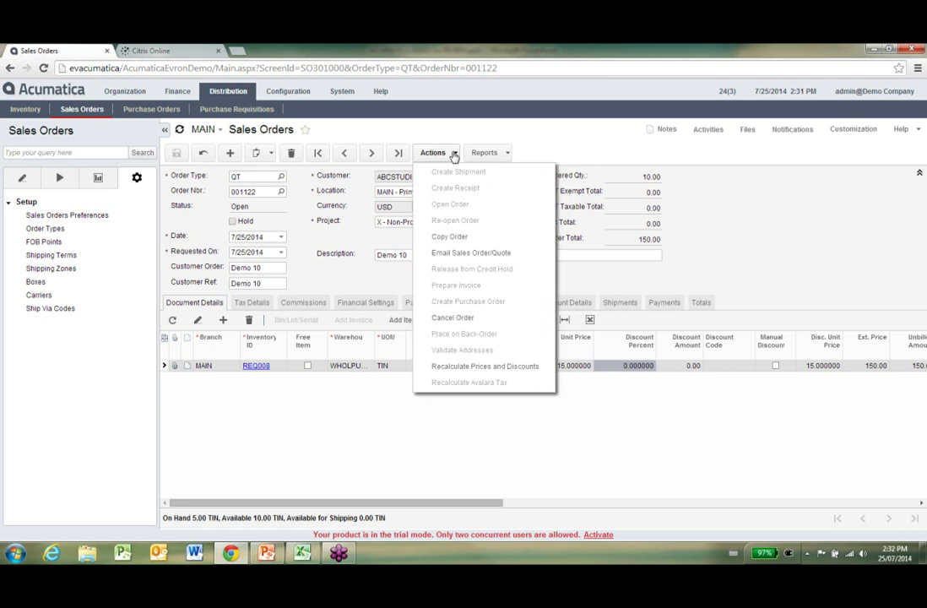
Copy the Demo 10 quote to a new SO-type order with Recalculate Unit Prices checked
click(445, 236)
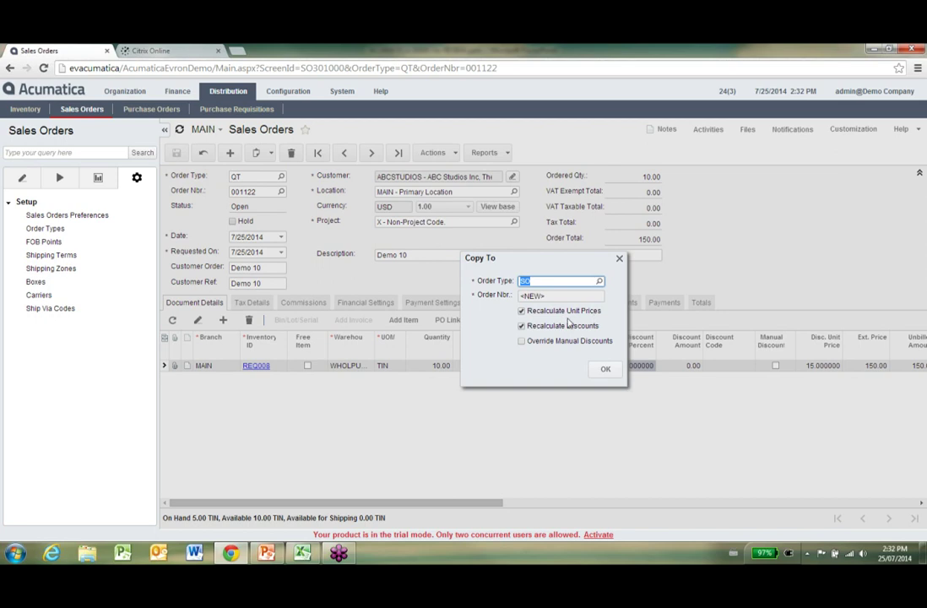
click(522, 311)
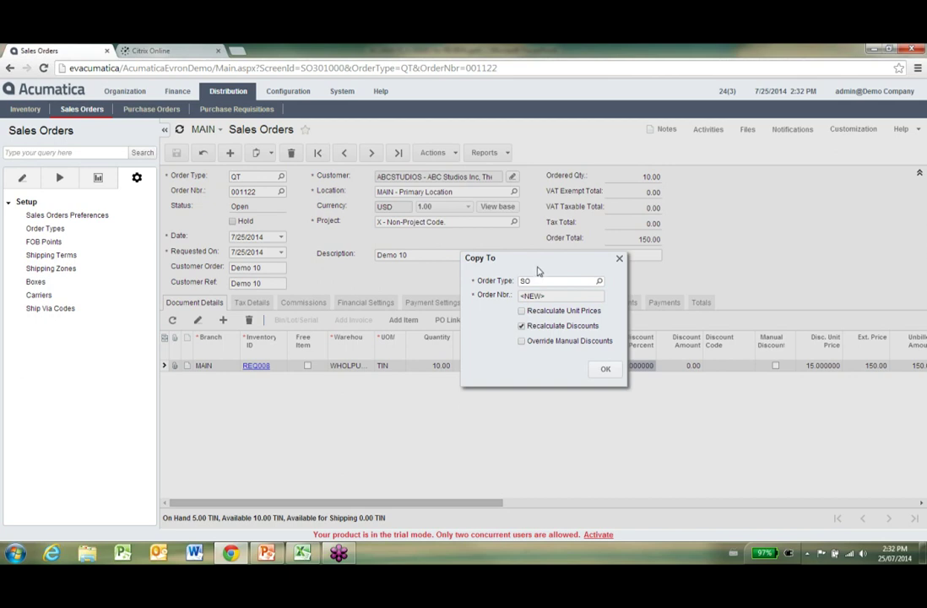
drag(538, 270, 730, 308)
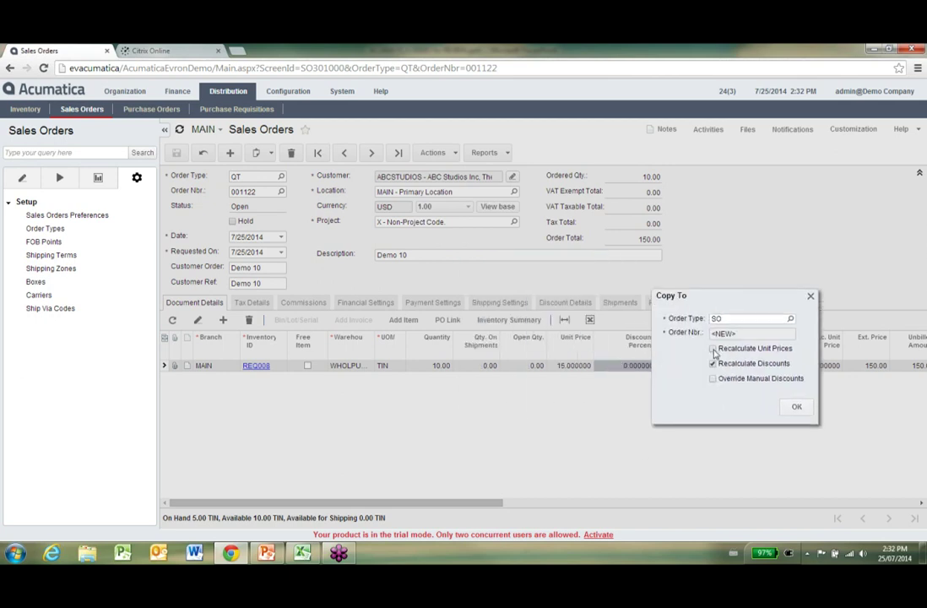
click(713, 349)
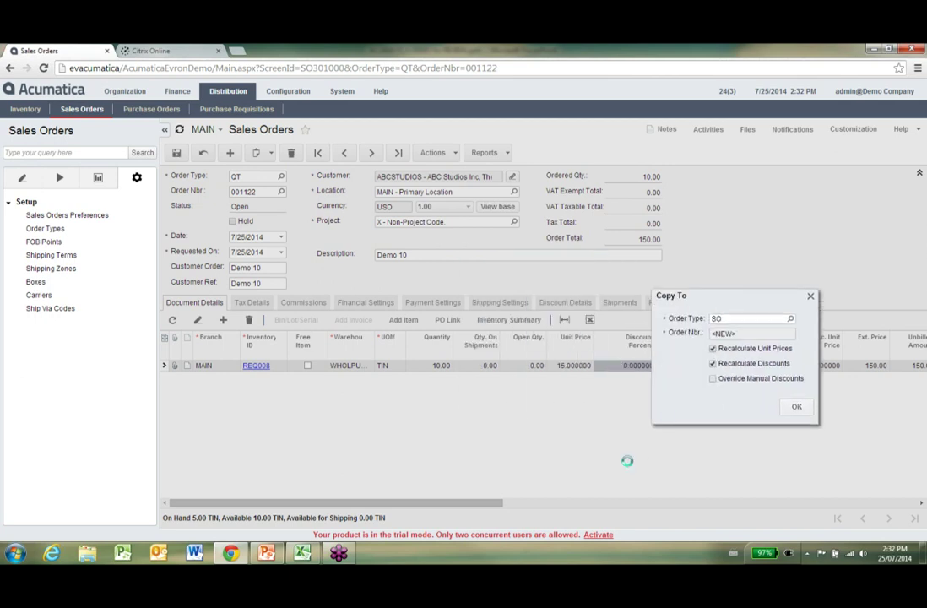
click(795, 409)
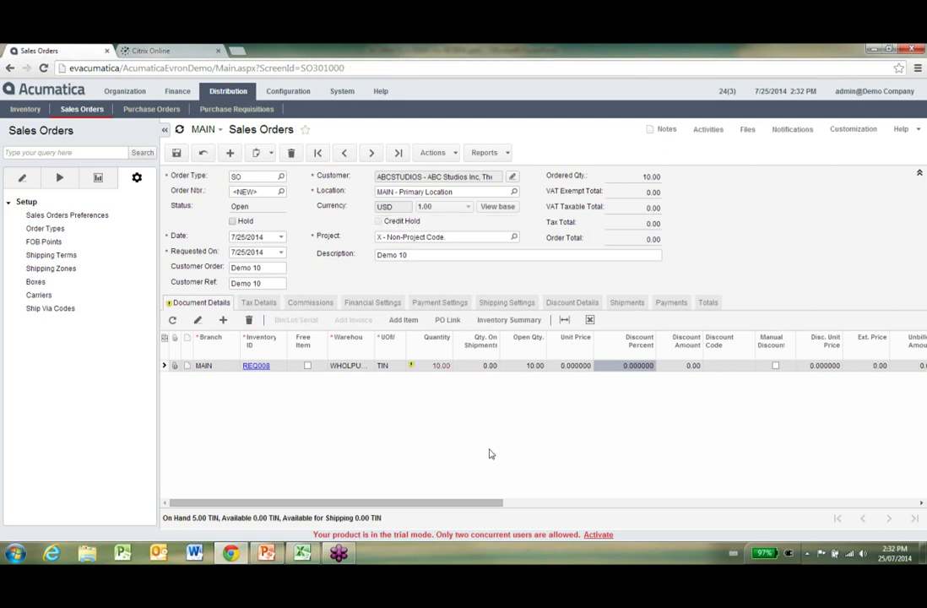
Enter a 14.00 unit price on the REQ008 line and tick its Mark for PO box
click(566, 366)
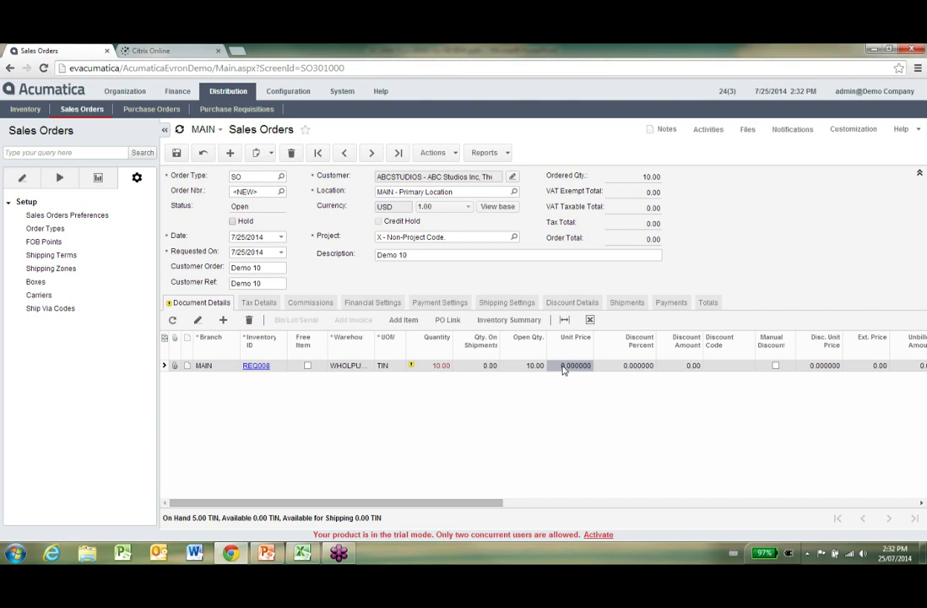
text(14)
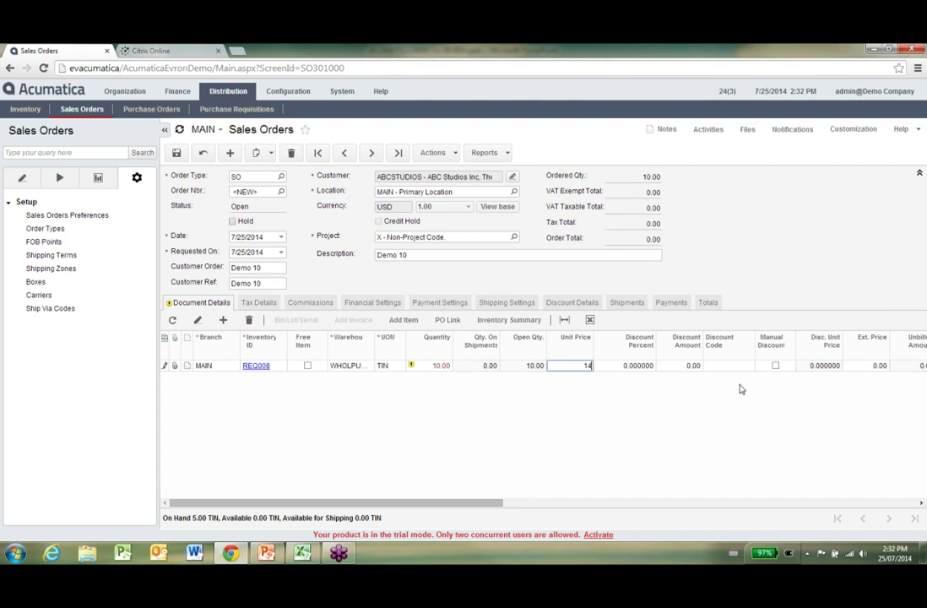
text(.00)
click(427, 364)
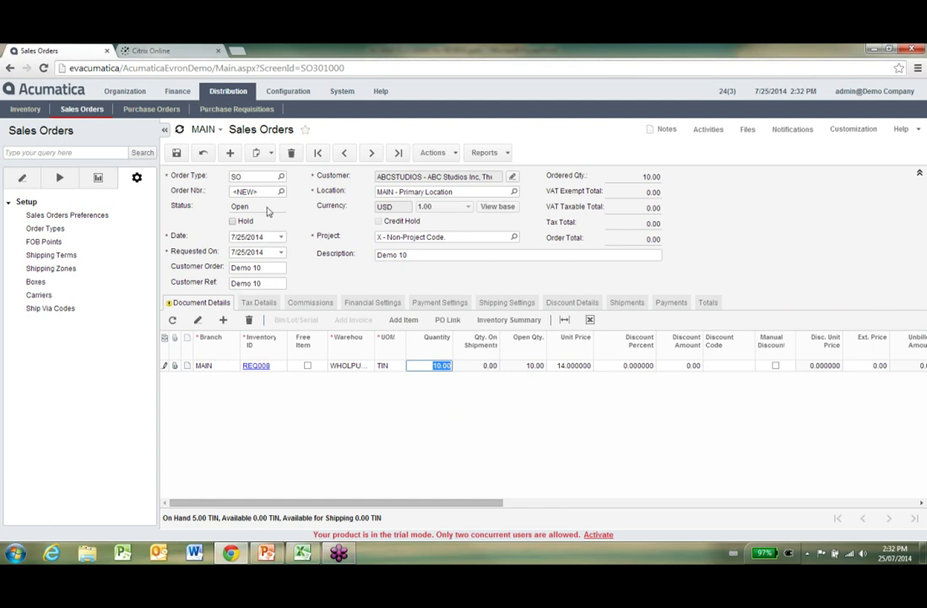
click(903, 503)
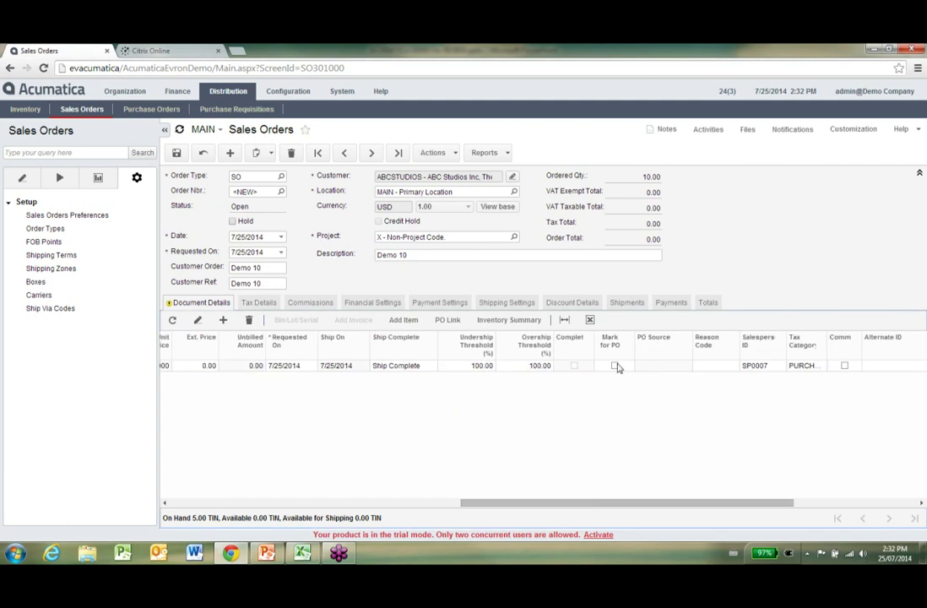
click(615, 366)
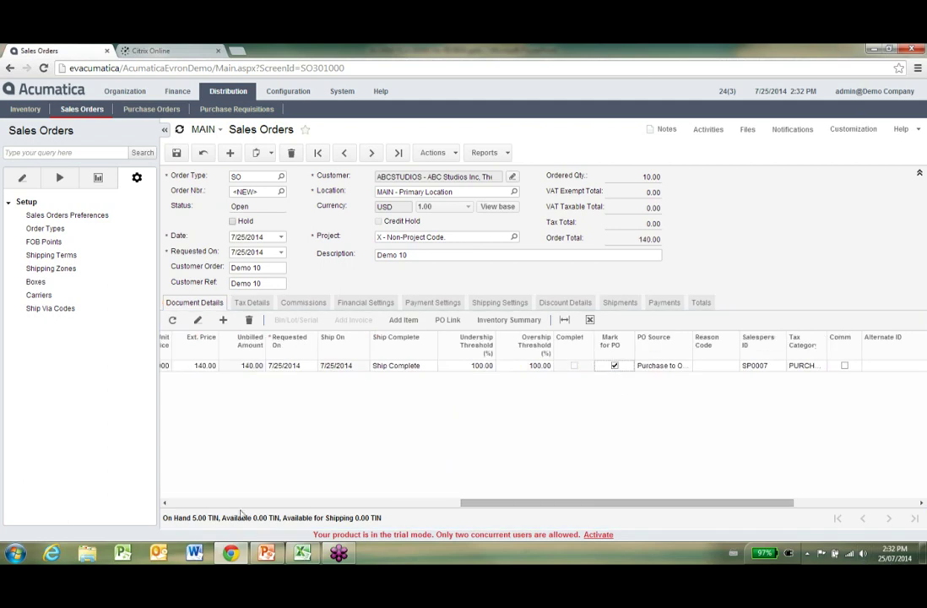
click(181, 504)
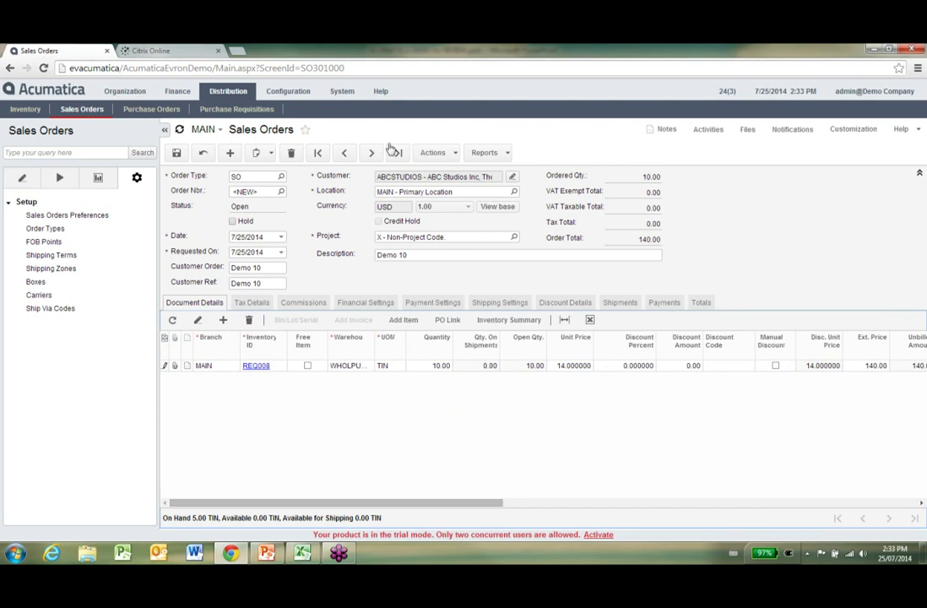
Run Create Purchase Order from Actions, leaving order 000638 saved with Canceled status
click(456, 156)
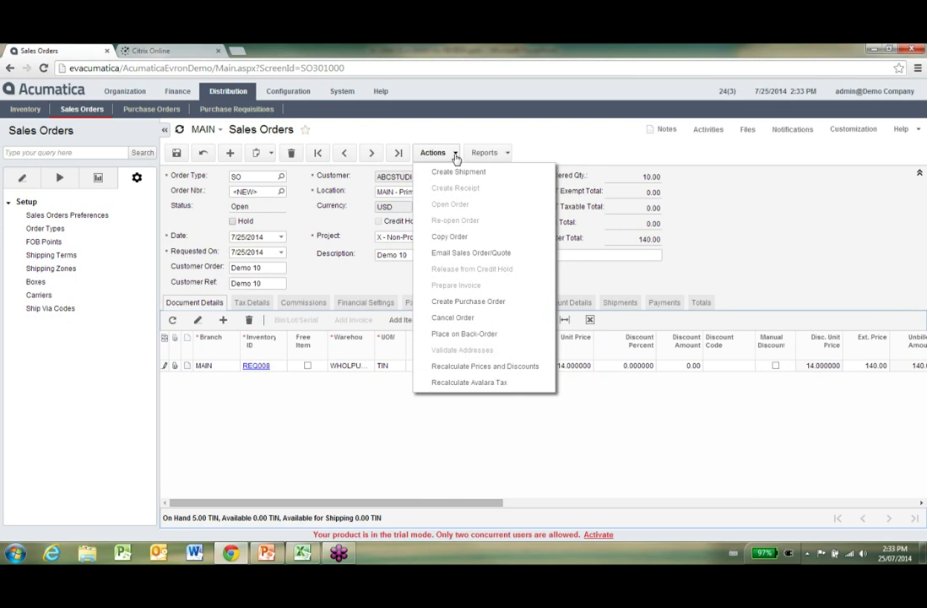
click(477, 308)
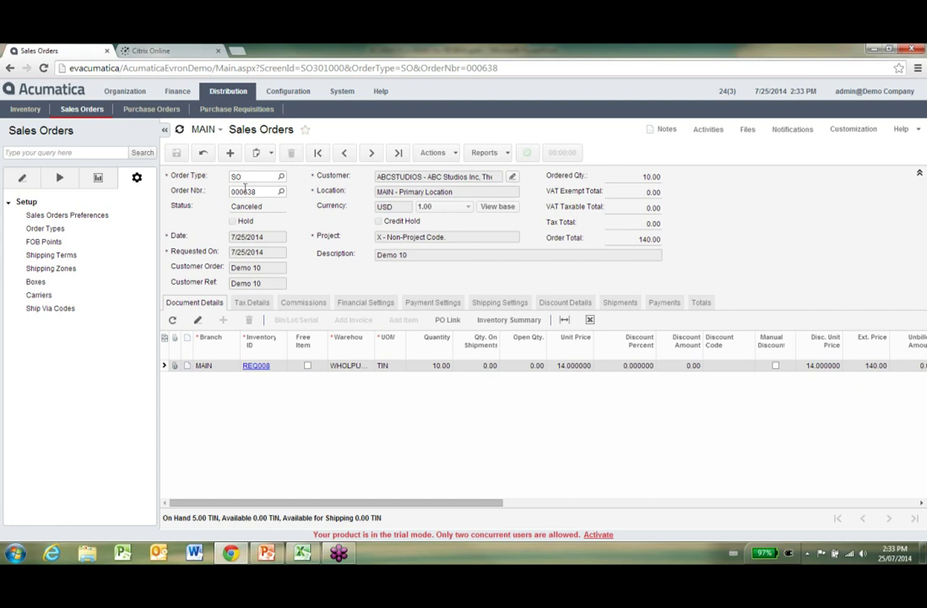
click(453, 153)
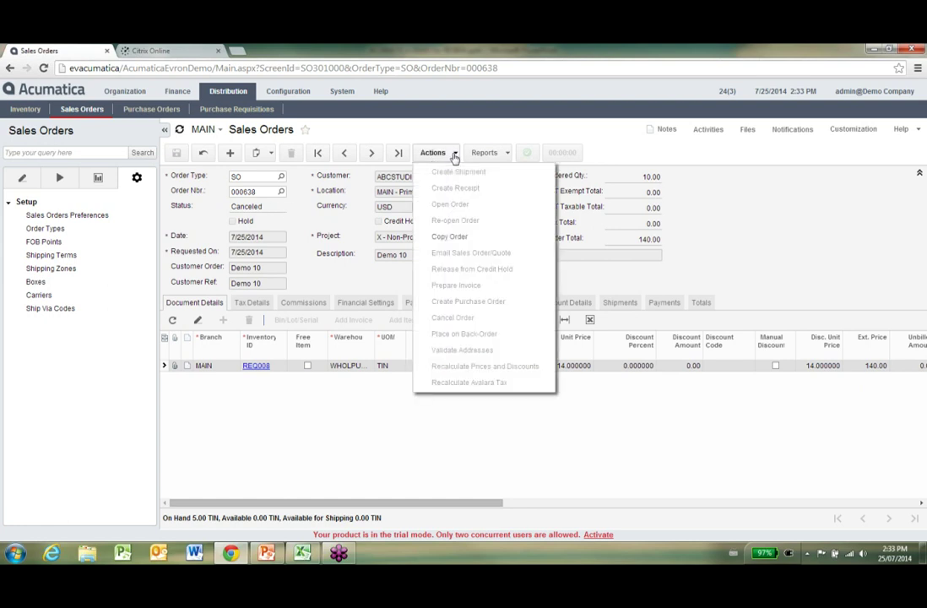
click(269, 424)
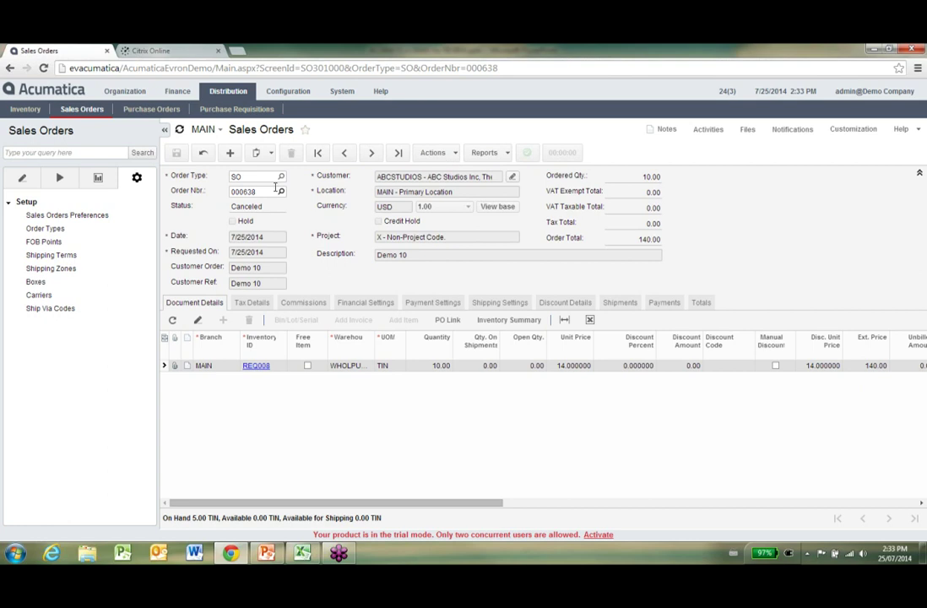
Start a new sales order for customer ABCSTUDIOS with Demo 11 as customer order, reference and description
click(229, 153)
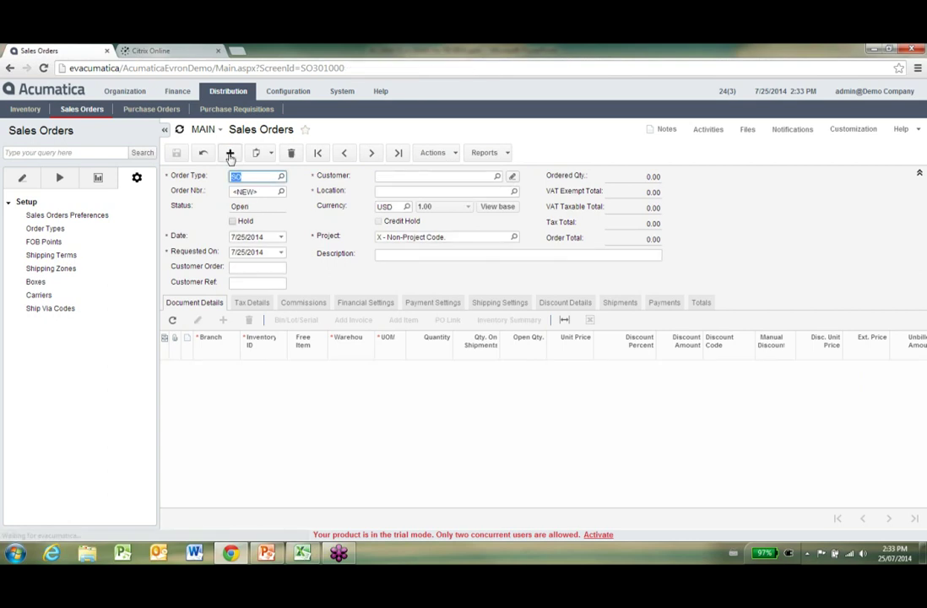
click(499, 176)
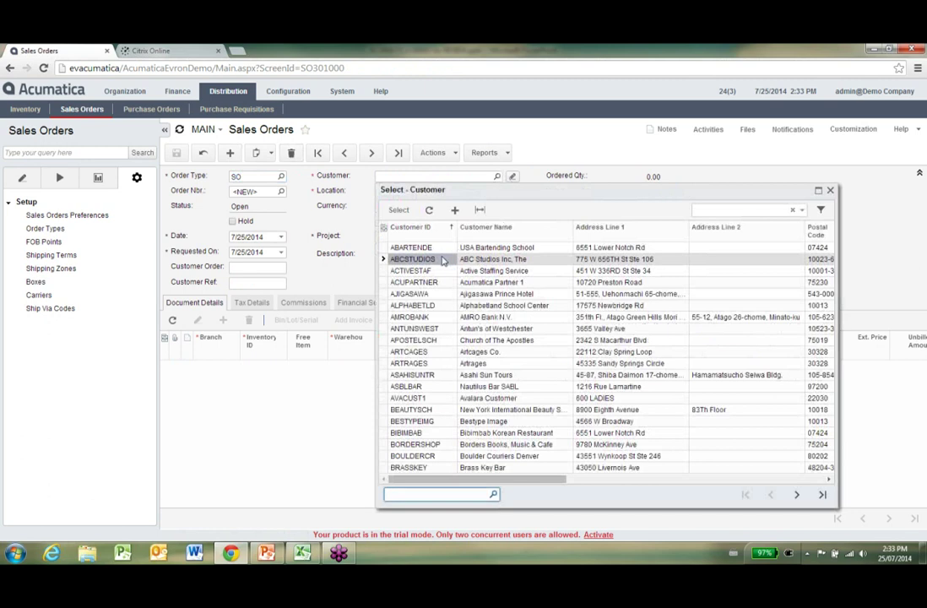
click(395, 210)
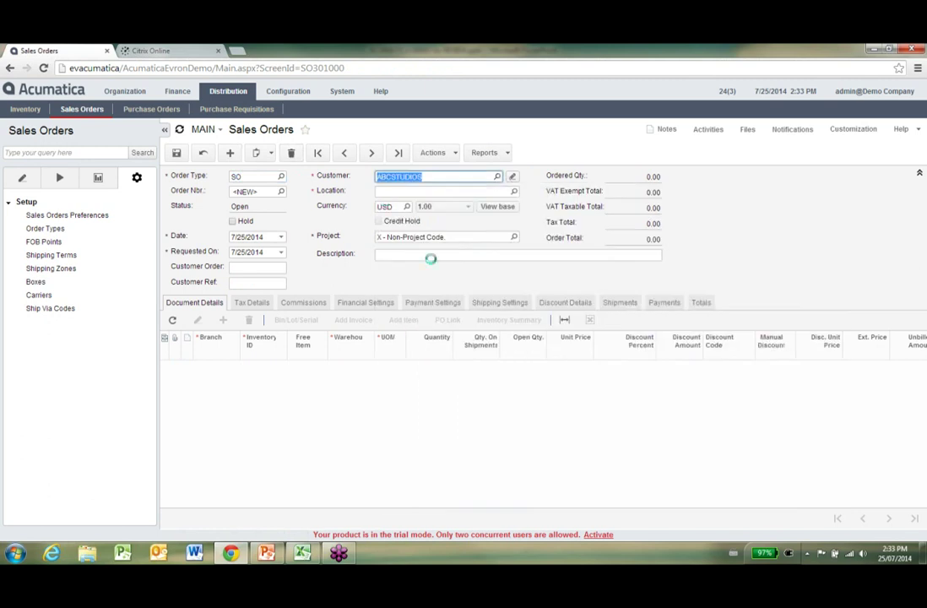
click(250, 267)
text(De)
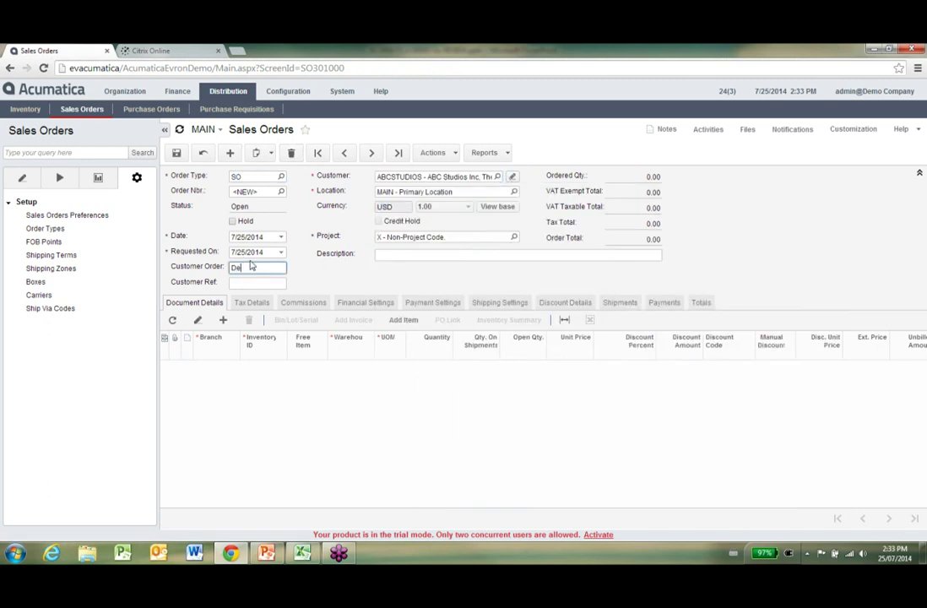
text(mo 11)
click(243, 285)
text(mo )
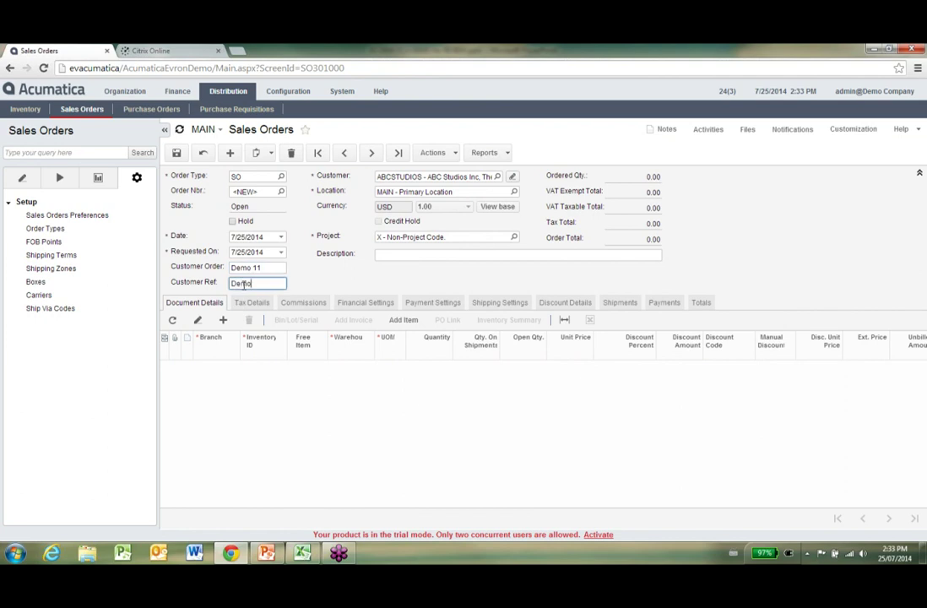
text(11)
click(381, 252)
text(Demo 11)
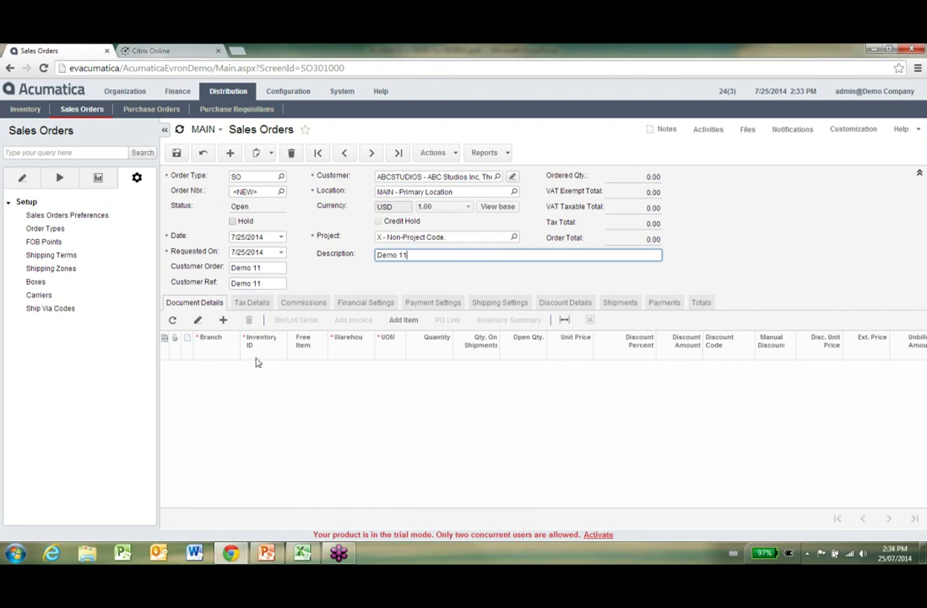
Add a REQ008 line for 10 units at 14 and save the order as 000639
click(235, 337)
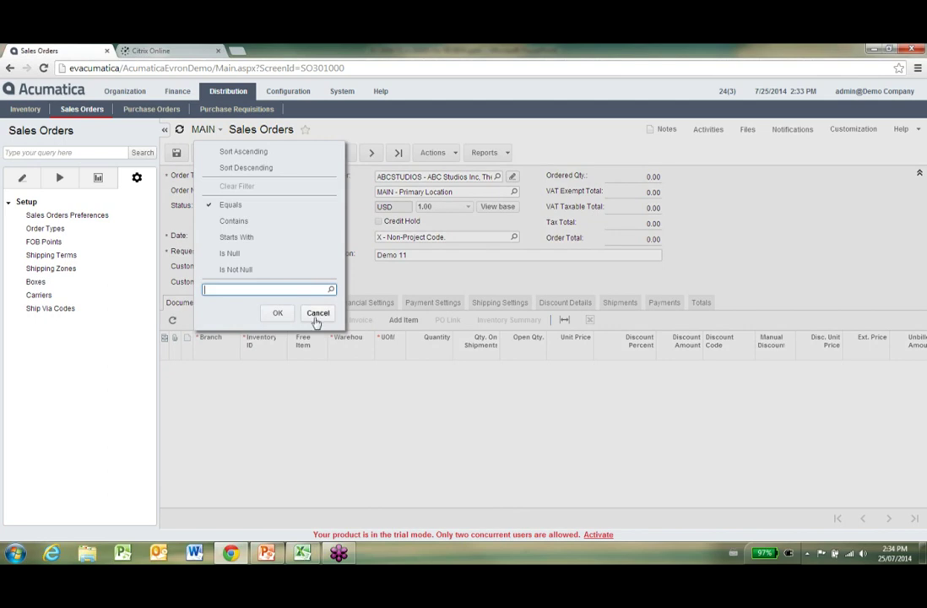
click(317, 314)
click(223, 319)
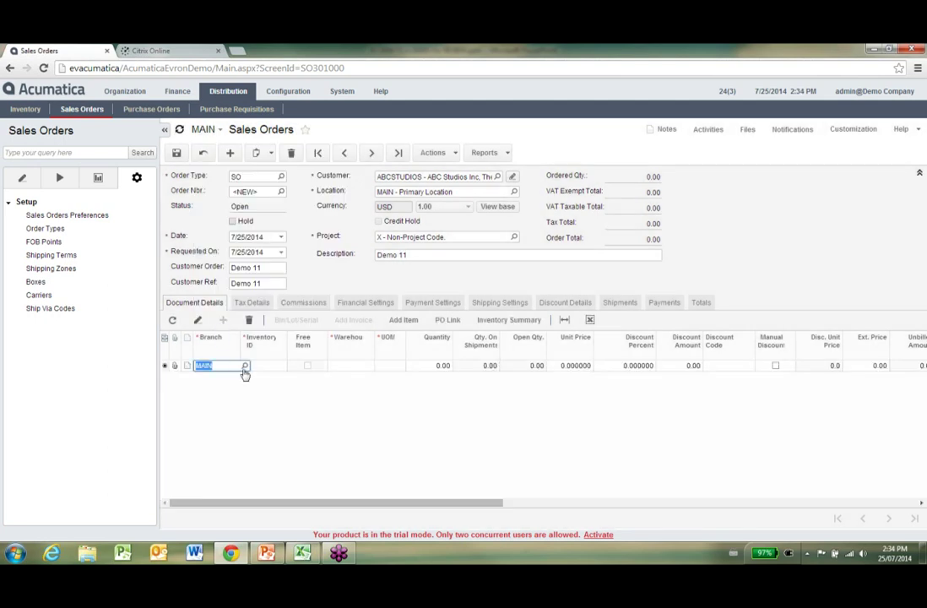
click(277, 366)
click(292, 365)
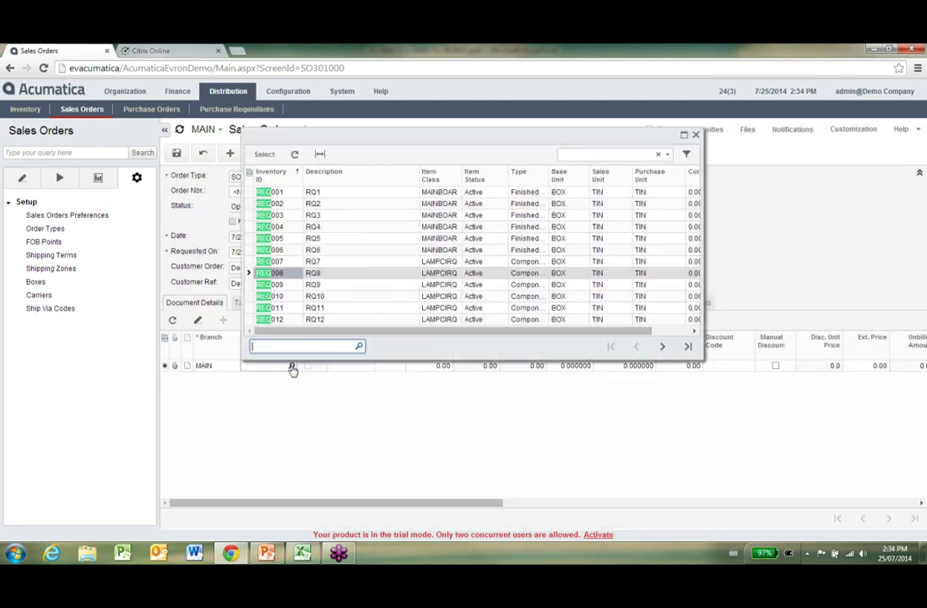
text(re)
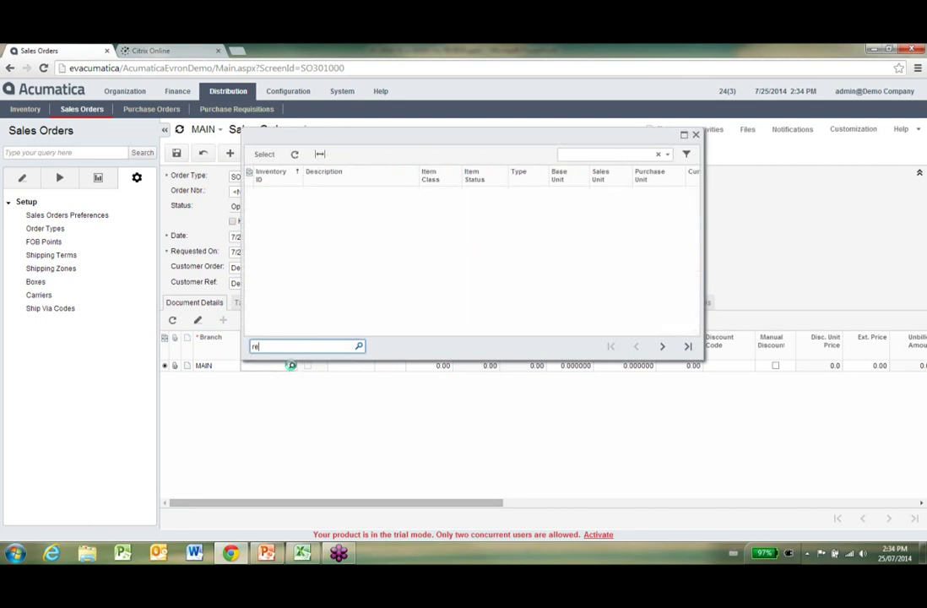
text(q)
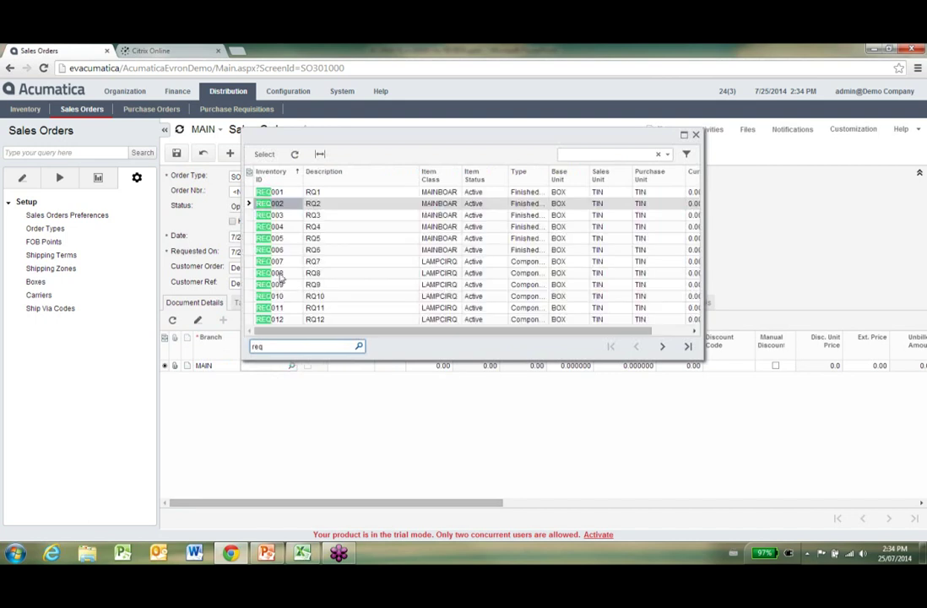
double_click(279, 271)
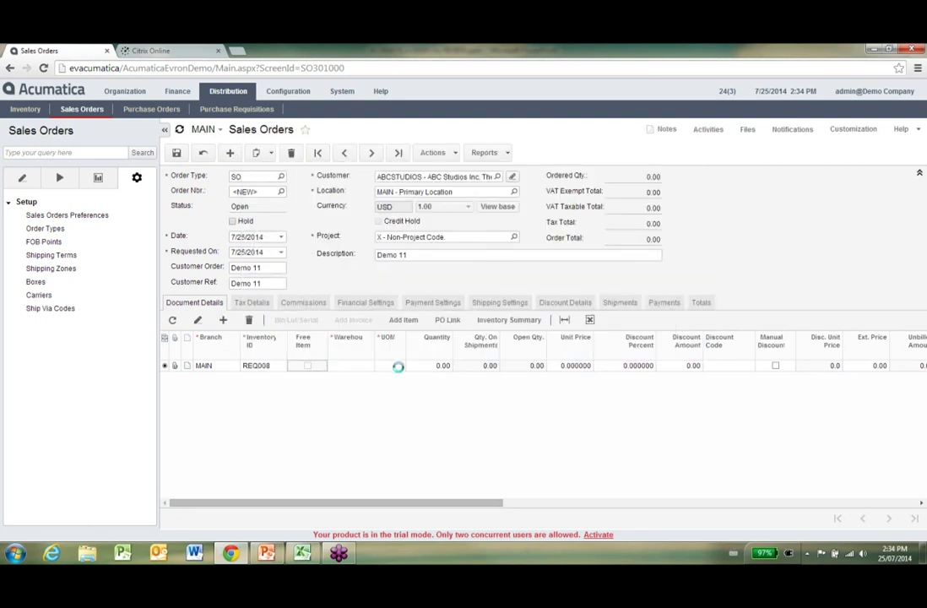
click(428, 364)
text(10)
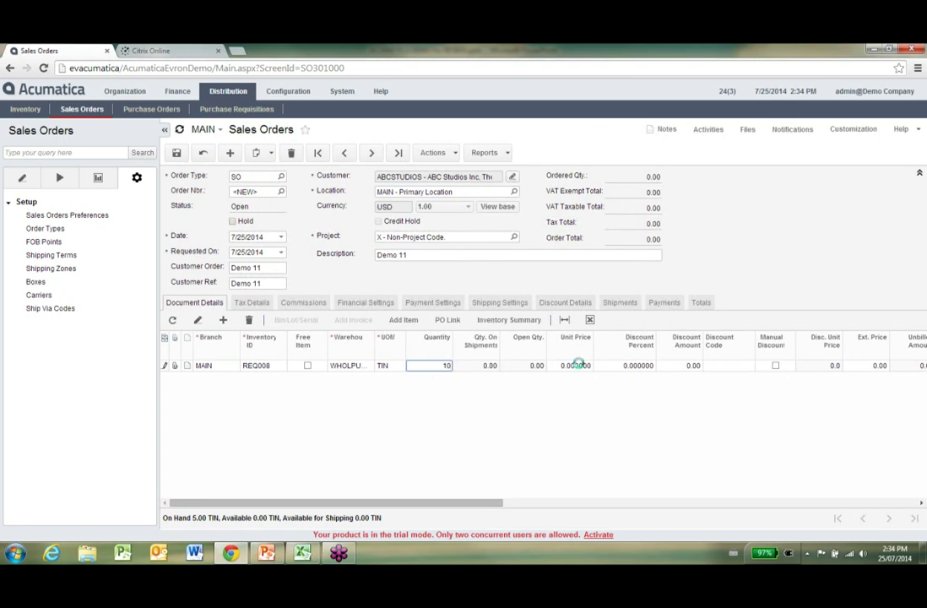
click(576, 365)
text(14)
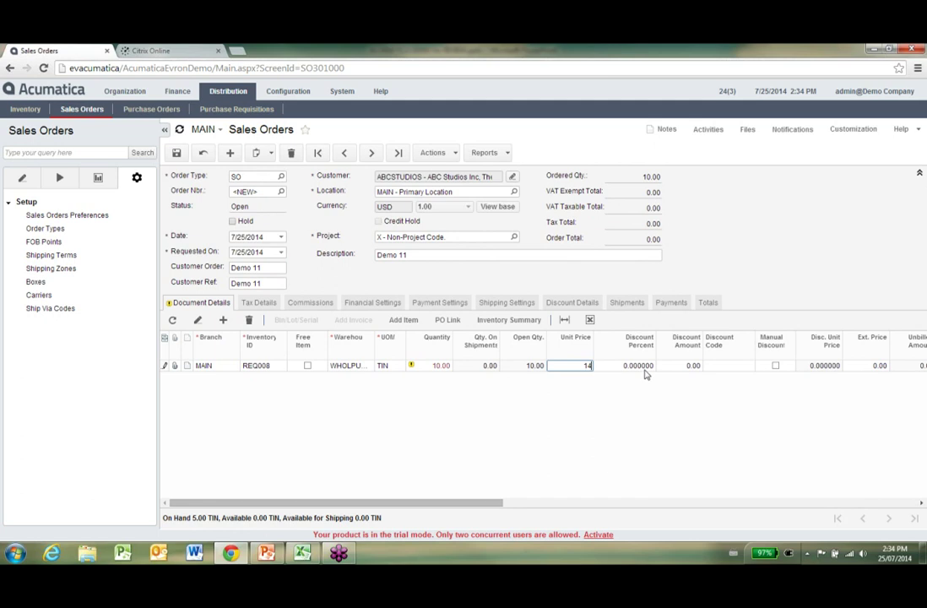
key(Tab)
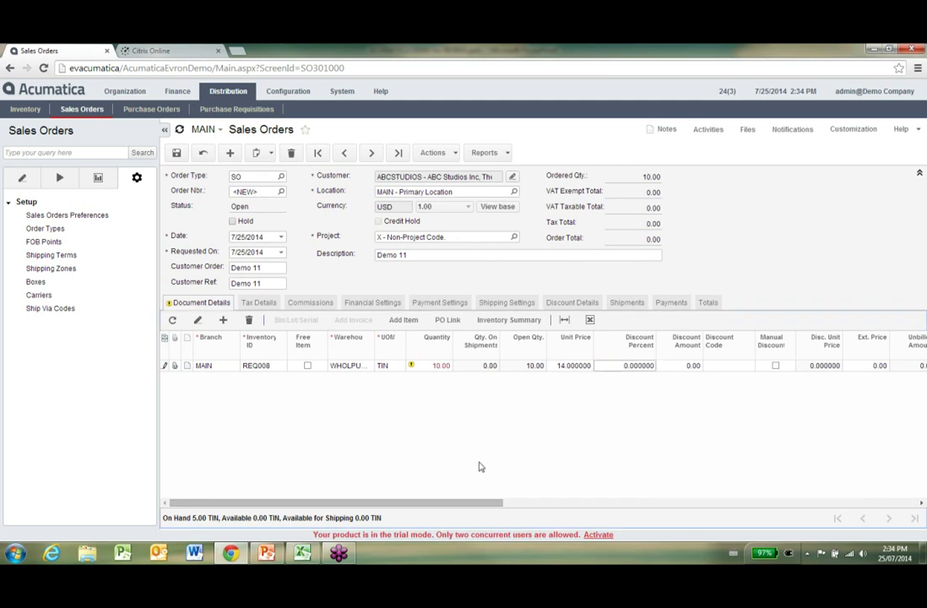
click(175, 154)
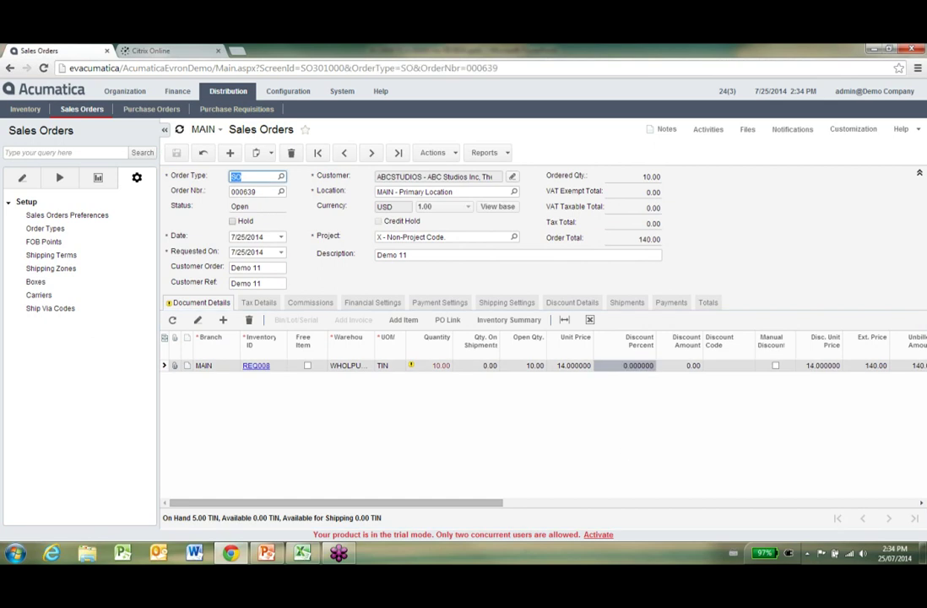
Mark the REQ008 line for PO, save order 000639, and choose Create Purchase Order
click(893, 502)
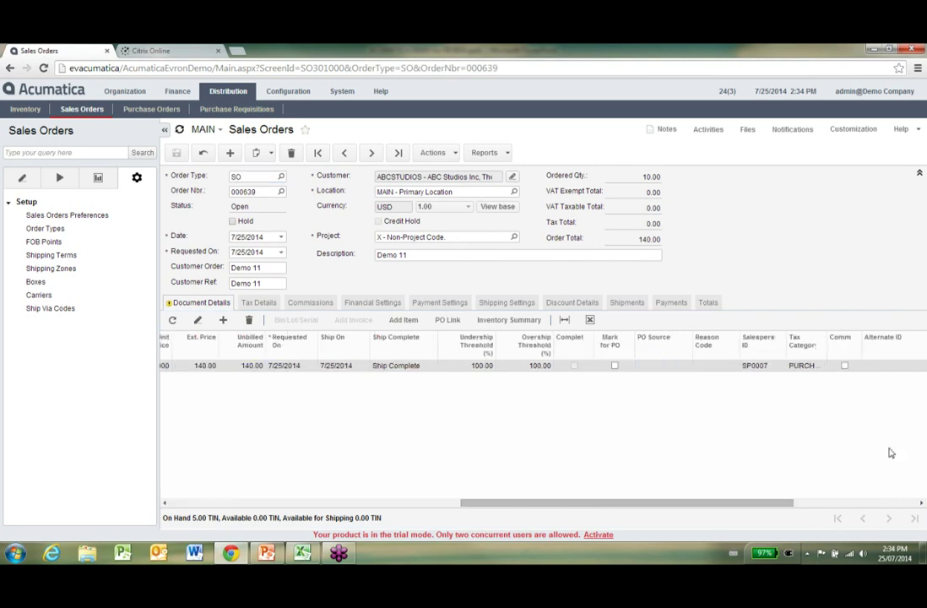
click(614, 366)
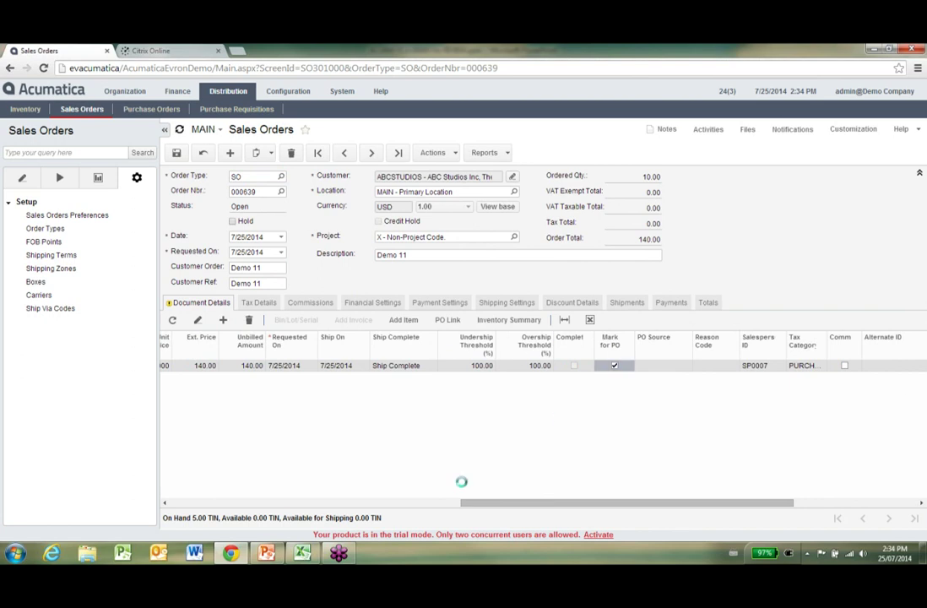
click(176, 504)
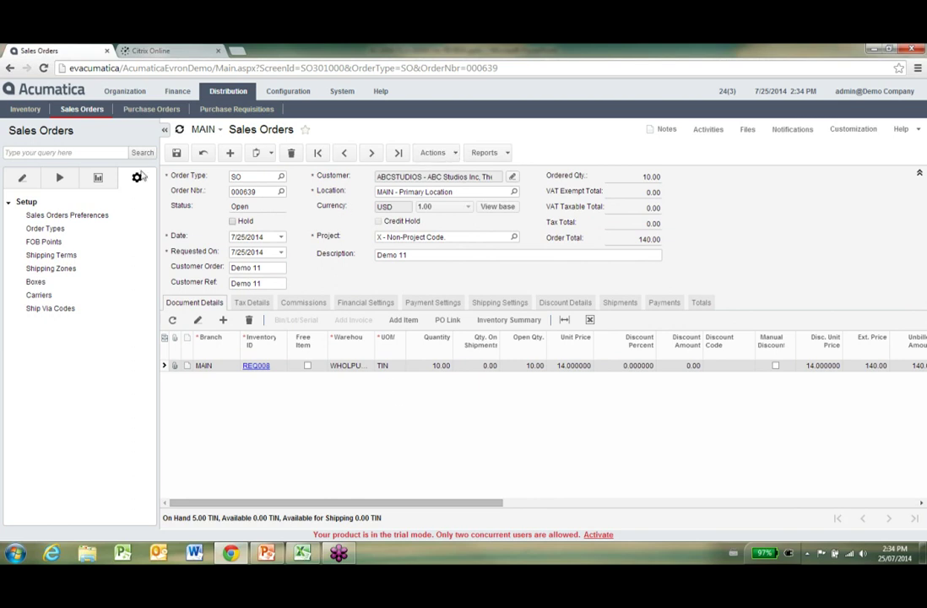
click(199, 153)
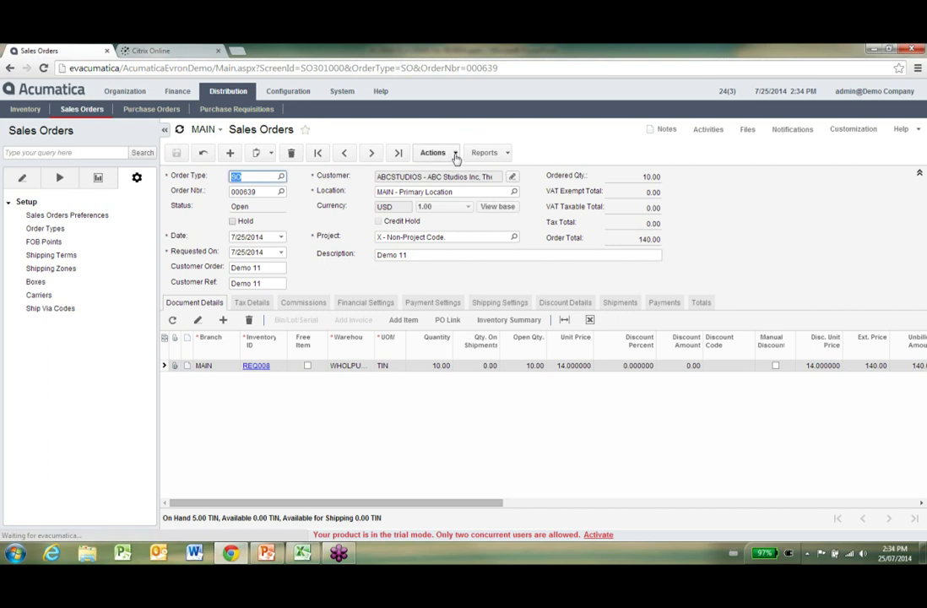
click(436, 153)
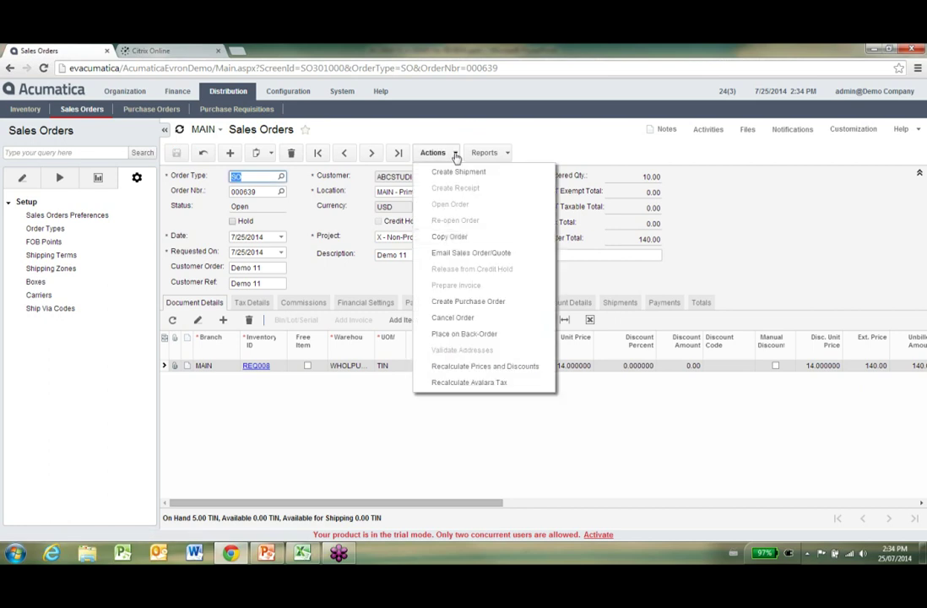
click(469, 302)
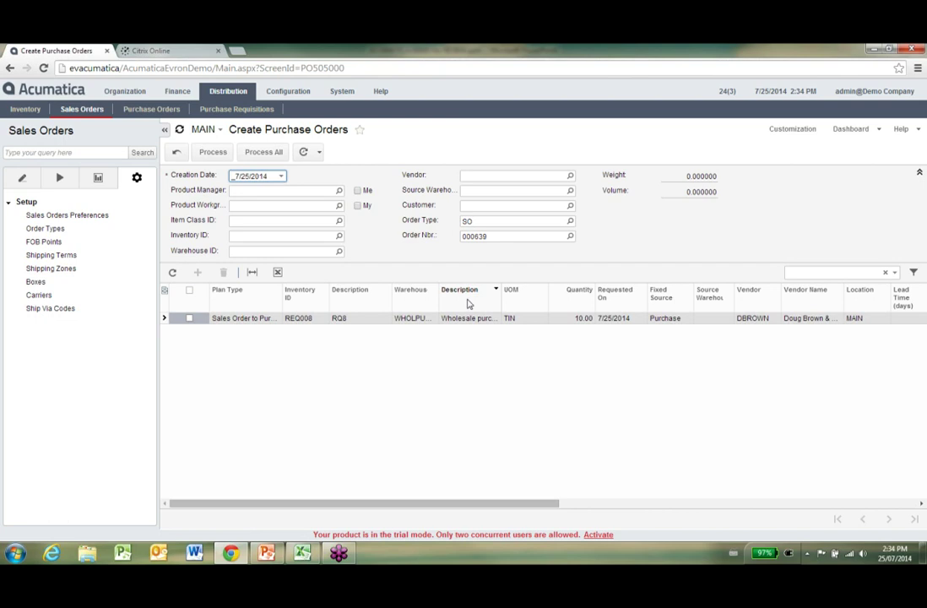
Select the REQ008 line, set vendor DBROWN, and process it into PORG000109
click(189, 319)
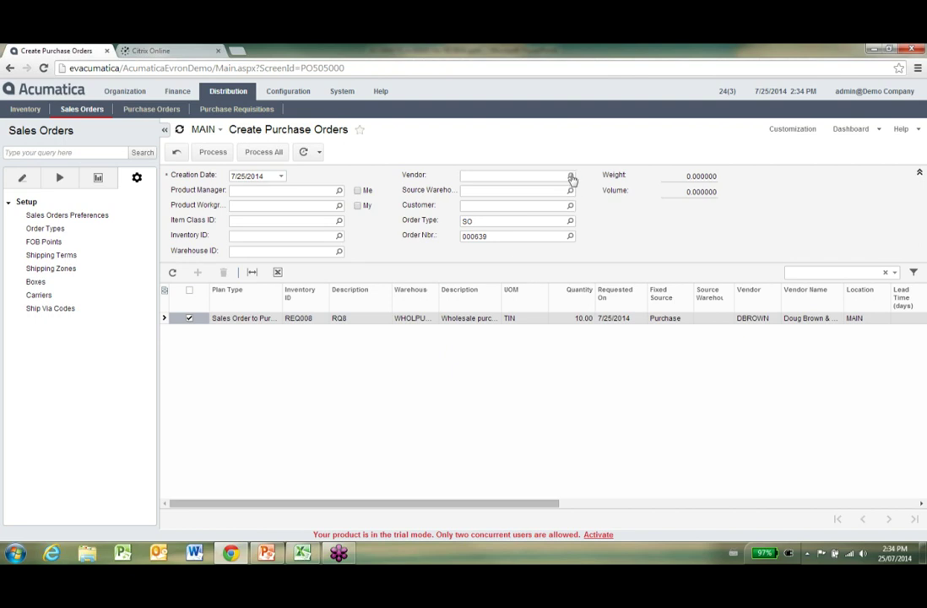
click(571, 178)
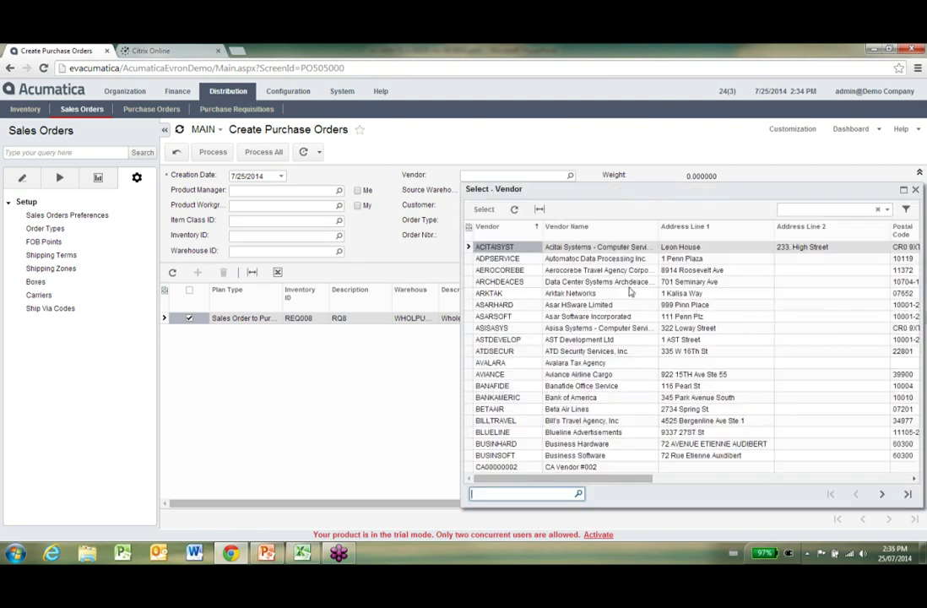
click(882, 495)
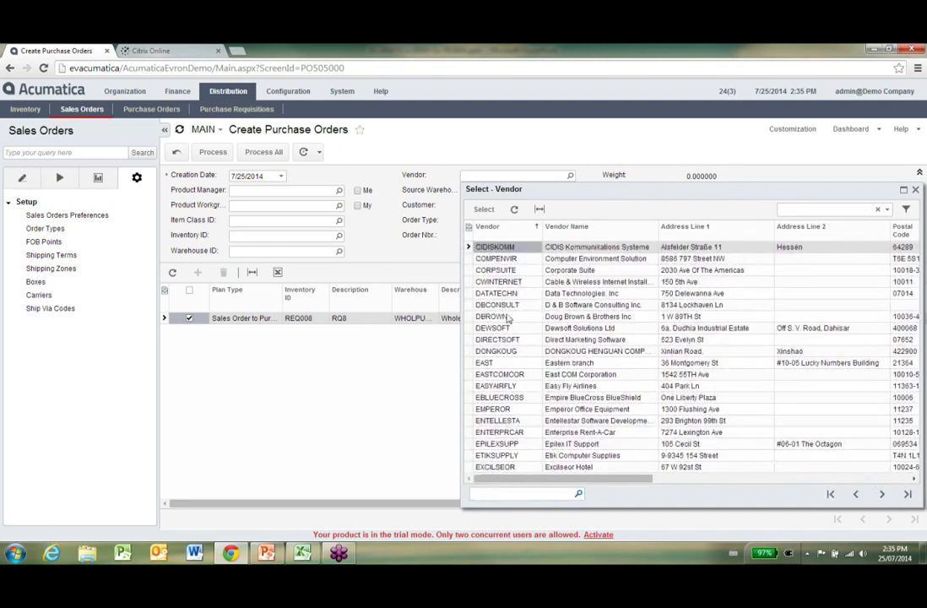
double_click(499, 316)
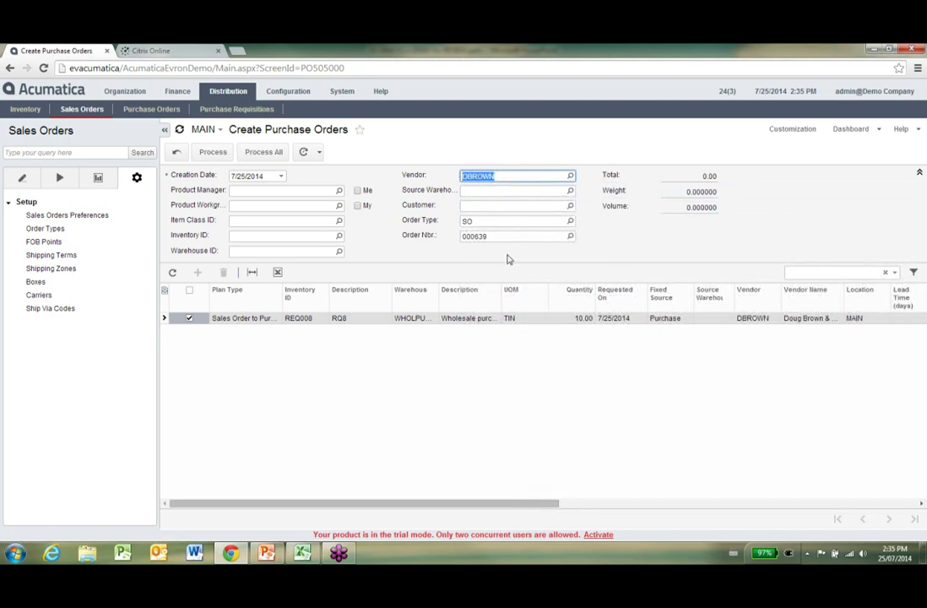
click(210, 152)
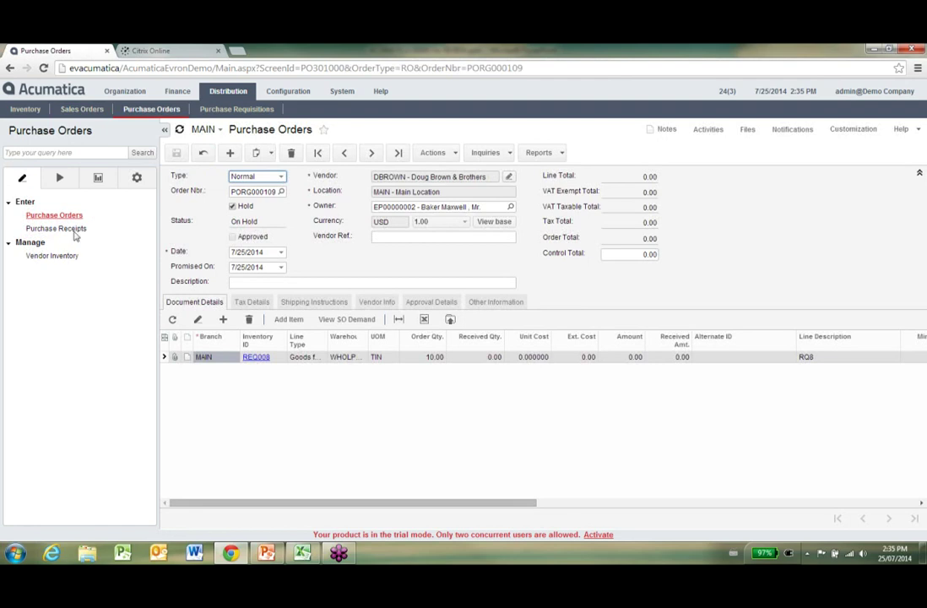
Give PORG000109 description 'Demo 11' and vendor reference 'Demo 12', then save
click(248, 281)
click(247, 282)
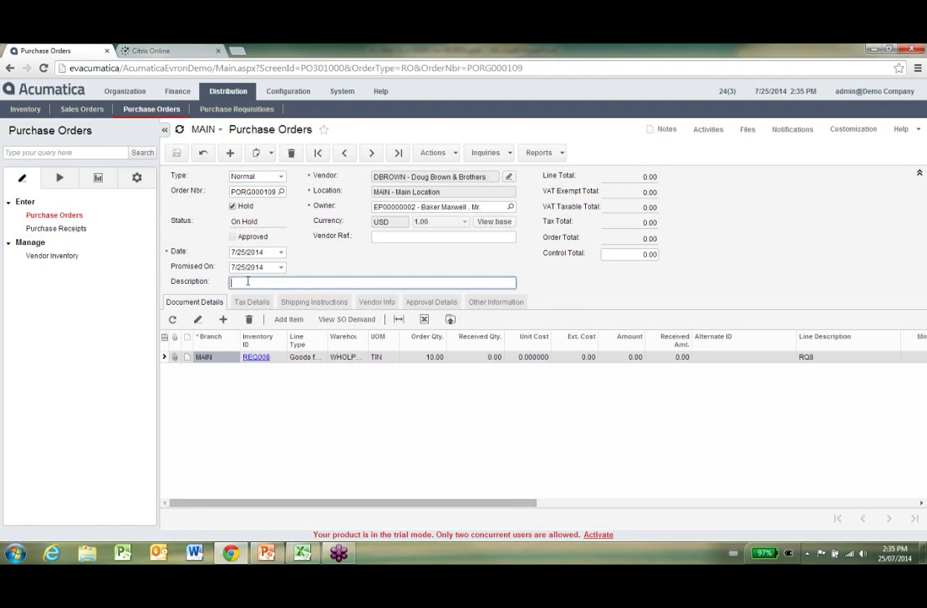
text(Demo 11)
click(403, 238)
text(Demo 1)
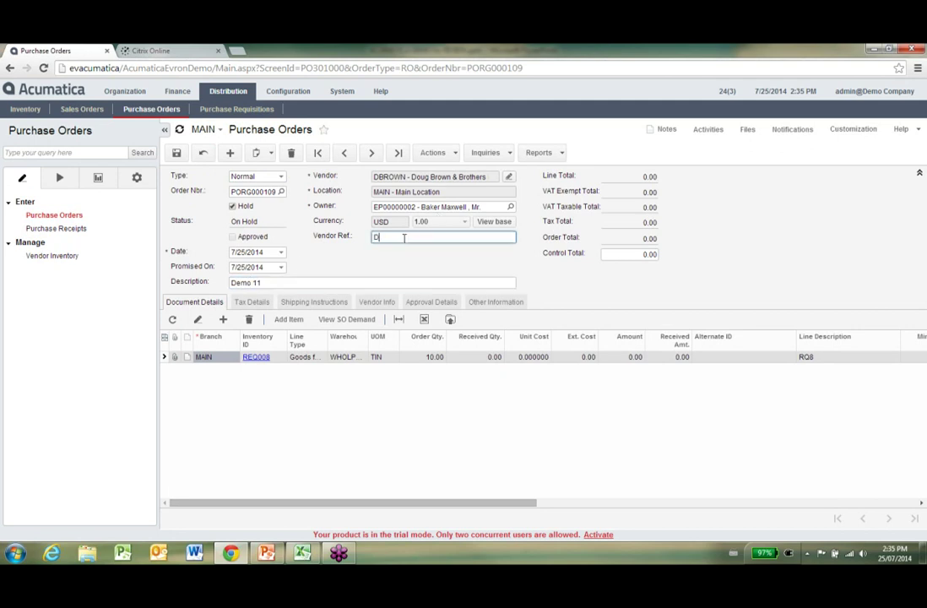
text(2)
click(175, 152)
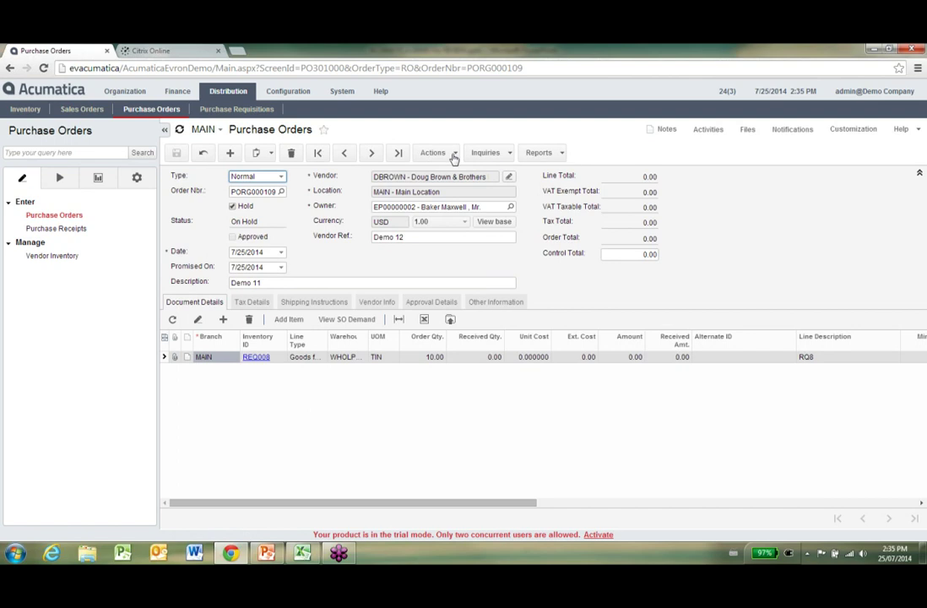
Review the purchase order's tax, shipping, vendor, approval and linked sales order tabs
click(249, 302)
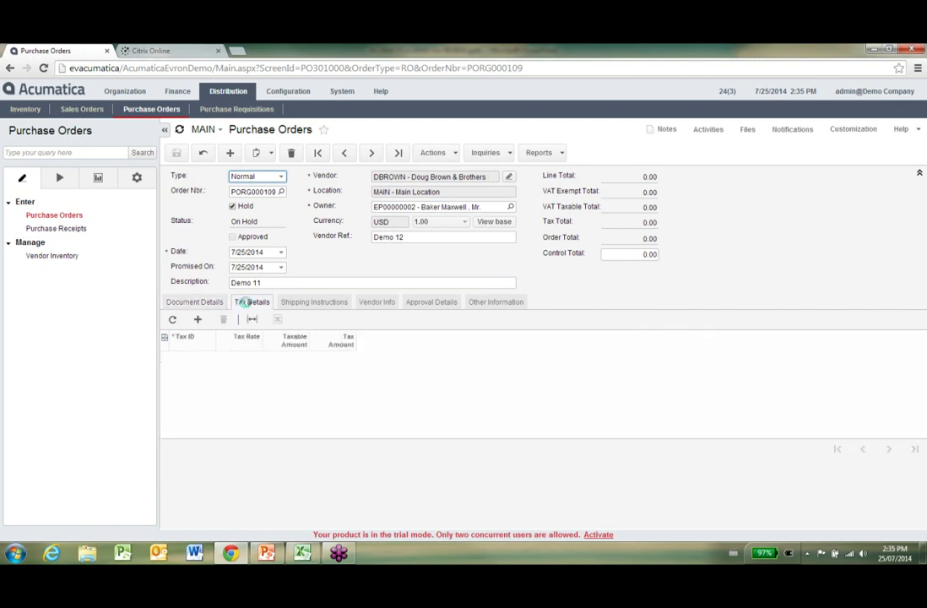
click(315, 303)
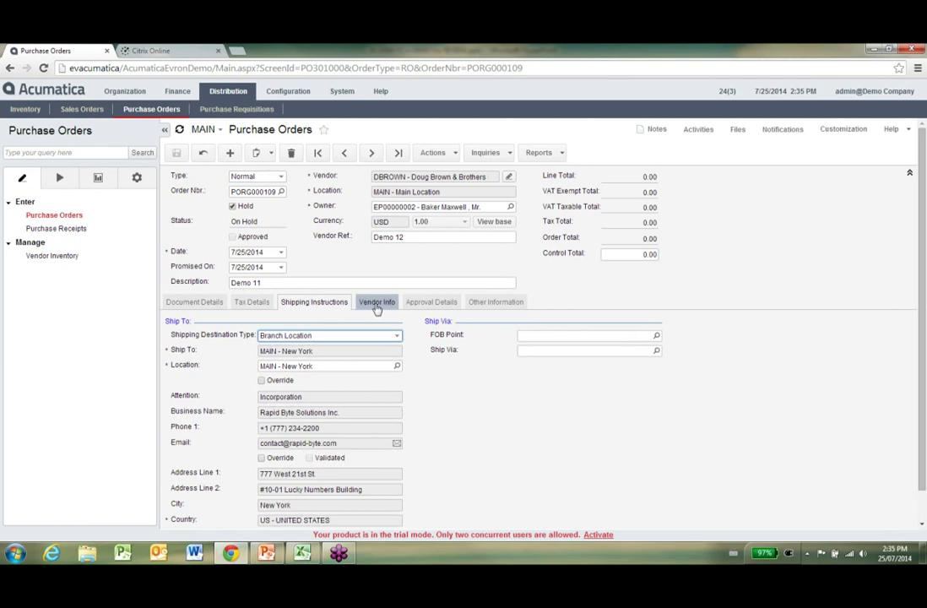
click(376, 306)
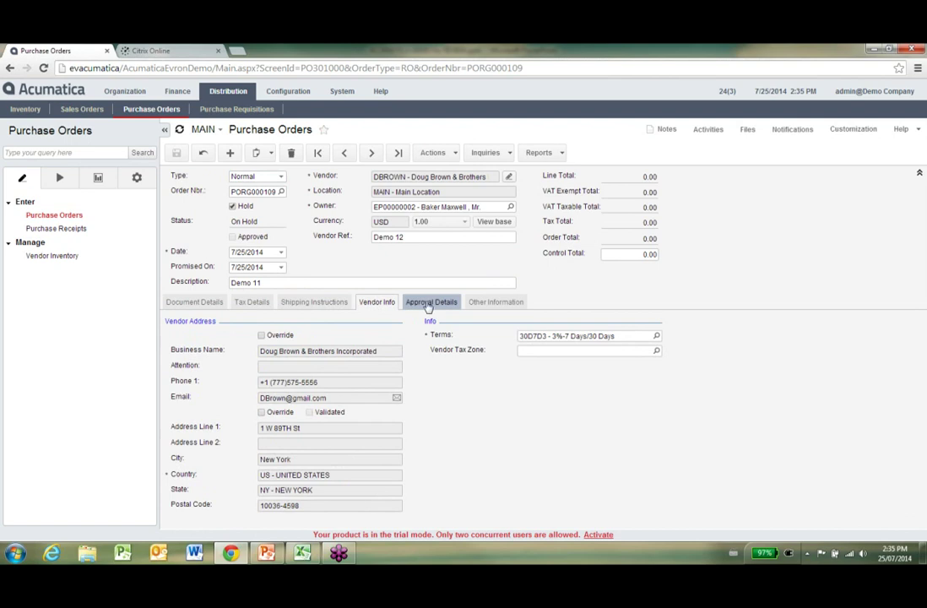
click(428, 306)
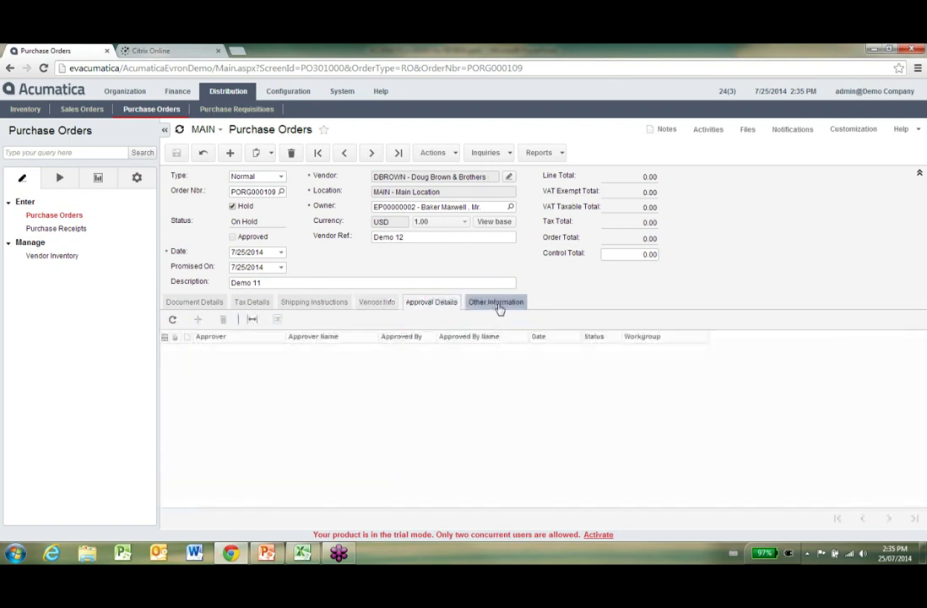
click(499, 306)
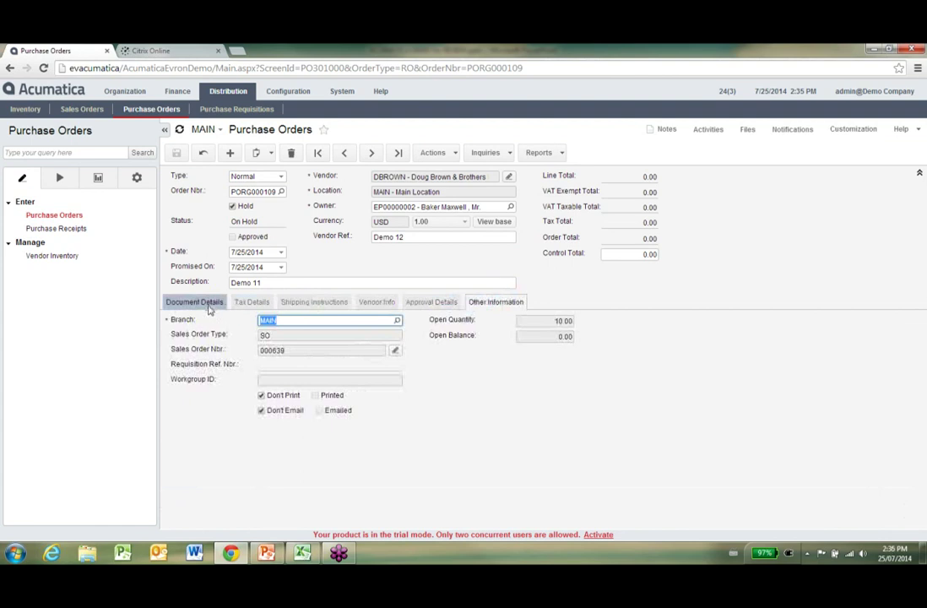
click(202, 306)
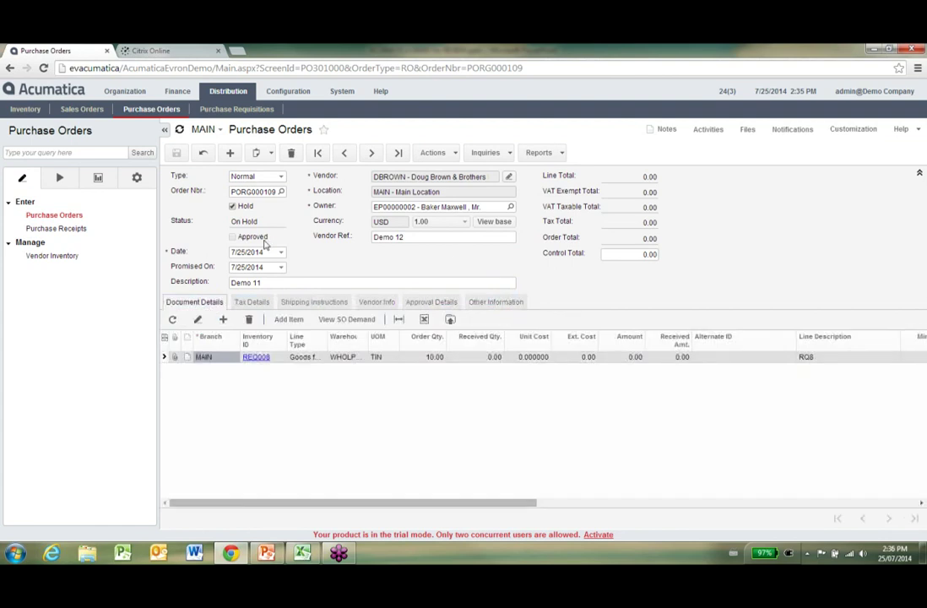
Preview the printable Purchase Order form for PORG000109 from Reports
click(456, 155)
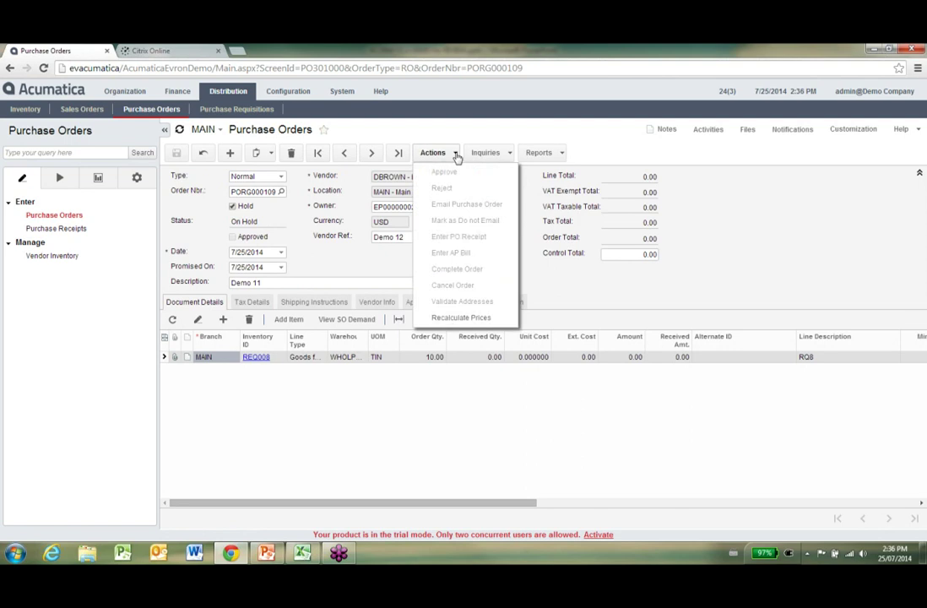
click(510, 156)
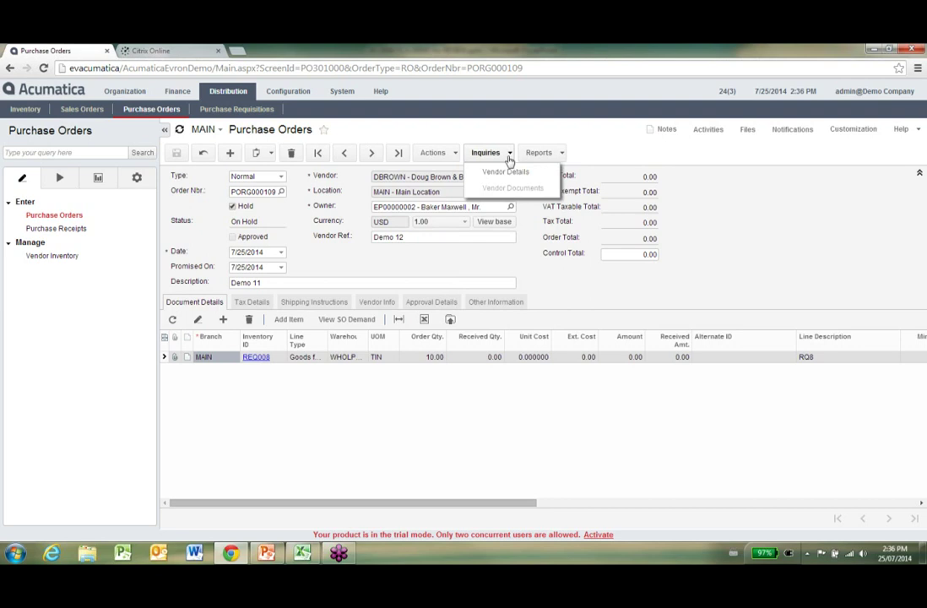
click(562, 156)
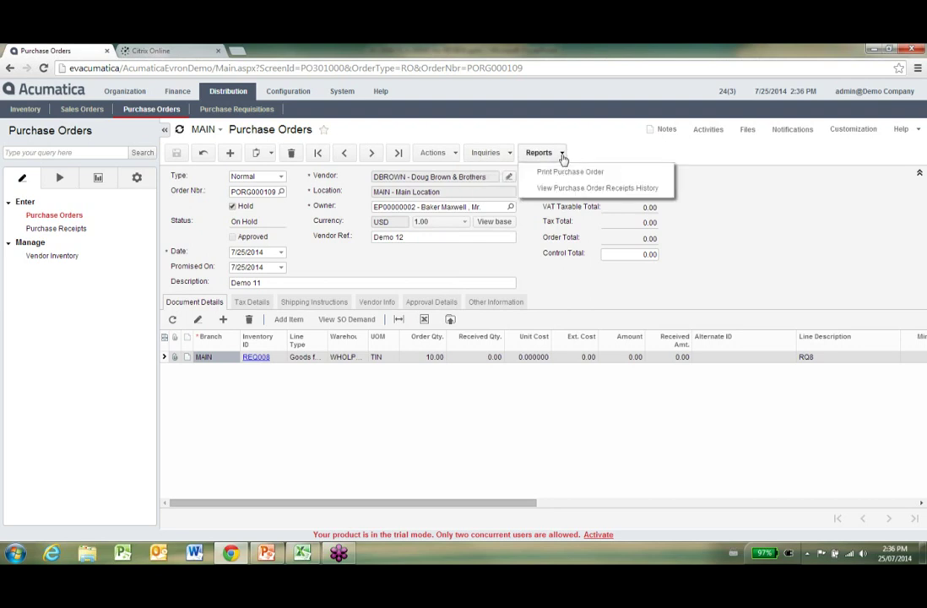
click(568, 173)
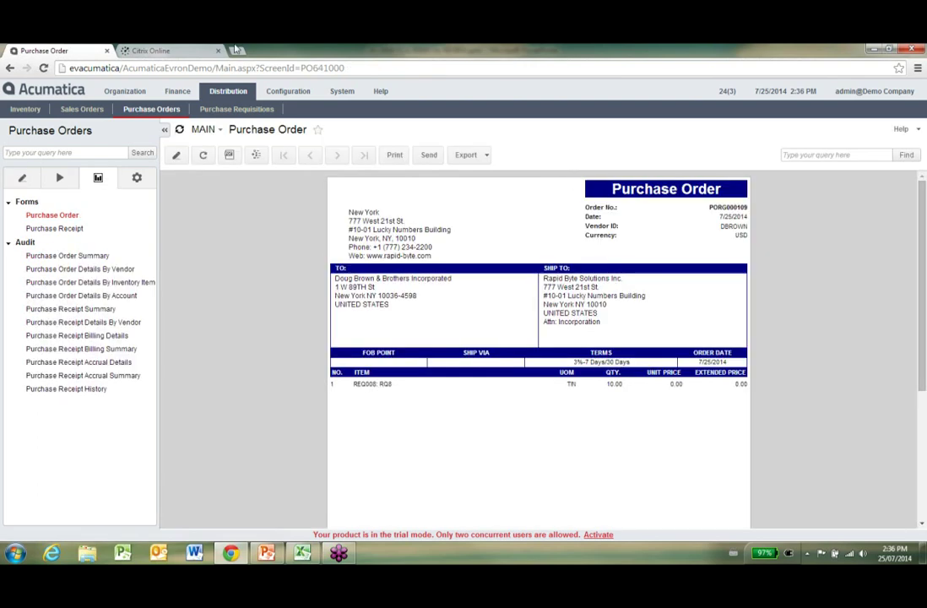
click(10, 68)
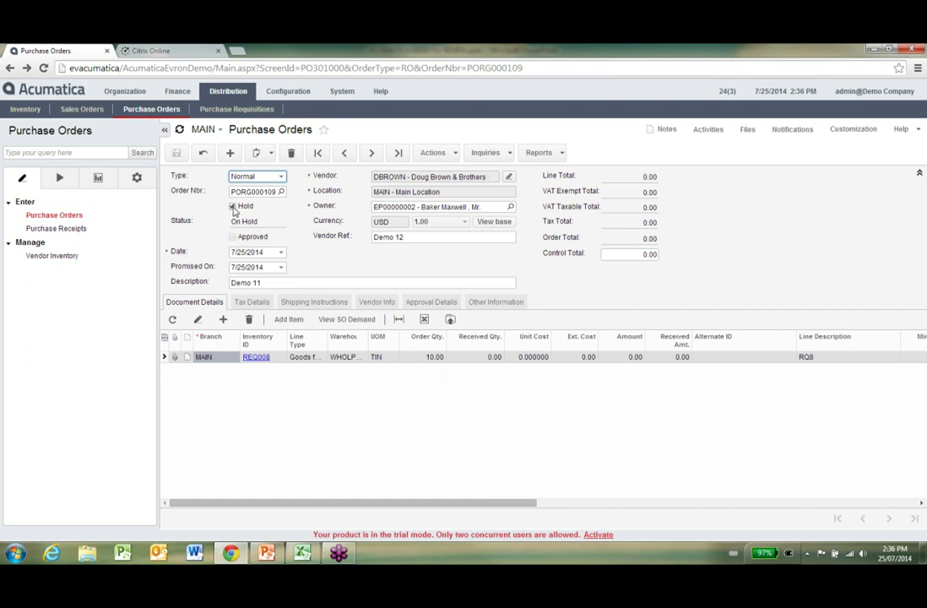
Take PORG000109 off hold and approve it, leaving it Open
click(233, 207)
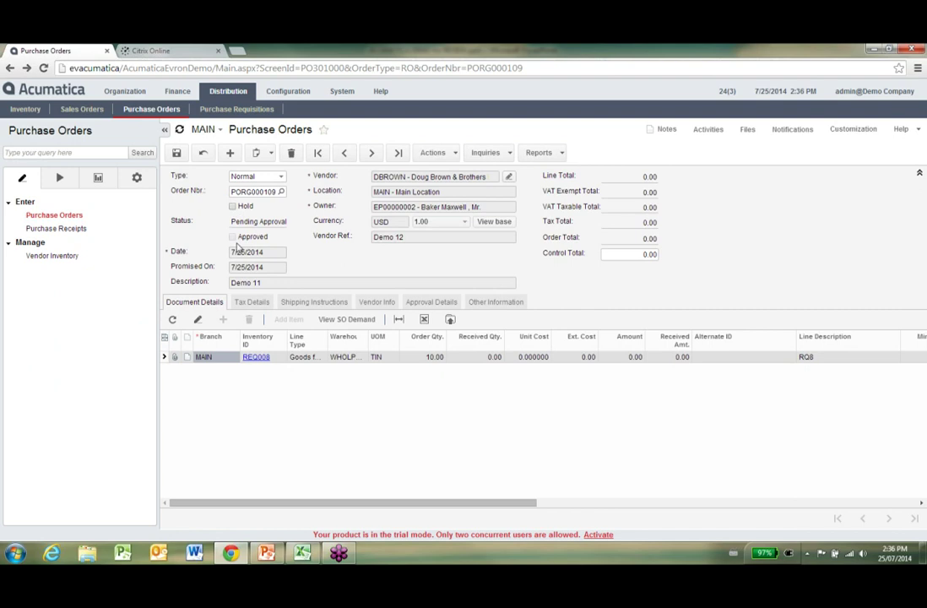
click(454, 154)
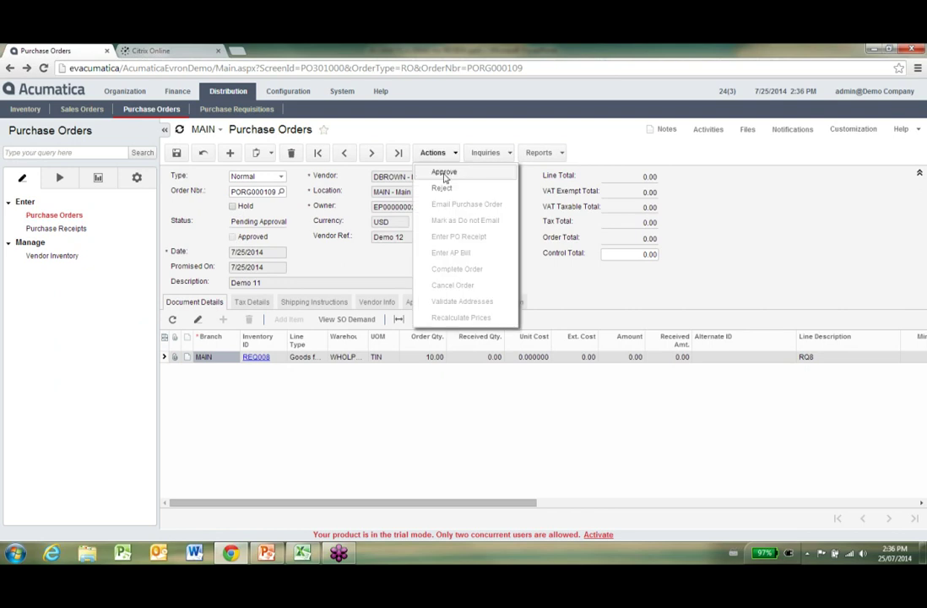
click(444, 172)
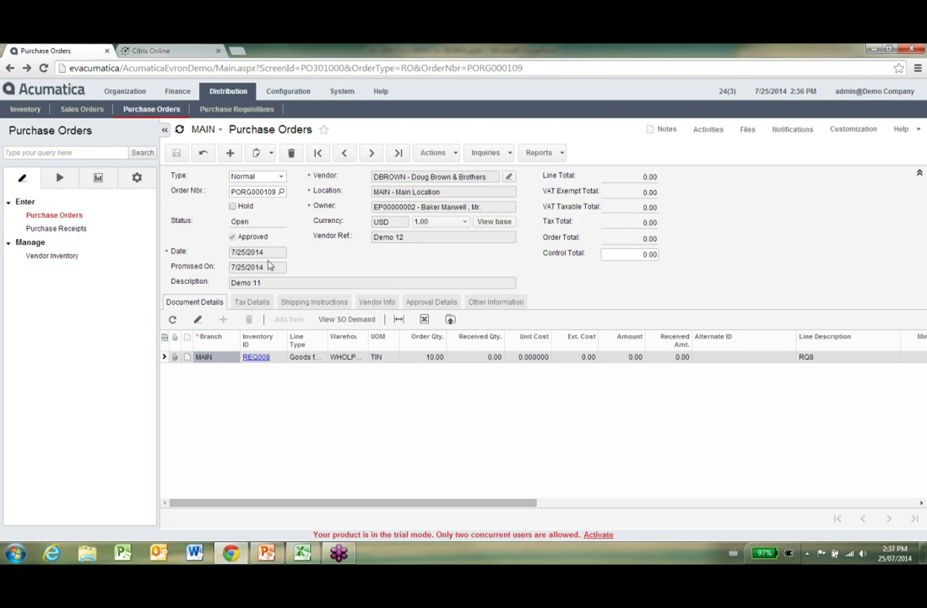
click(454, 155)
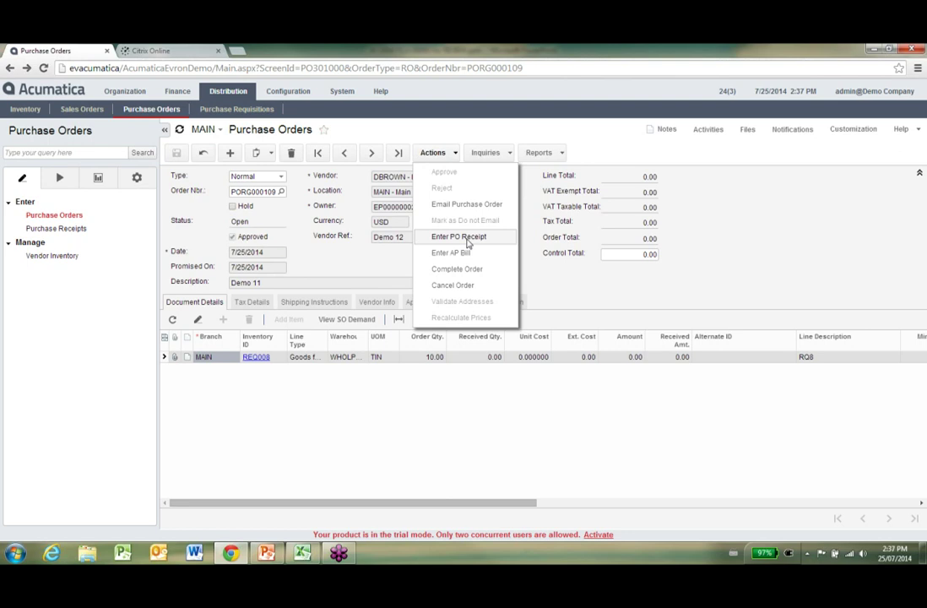
Enter a PO receipt with vendor ref 'Demo 11', control quantity 10.00, off hold, and release it
click(459, 237)
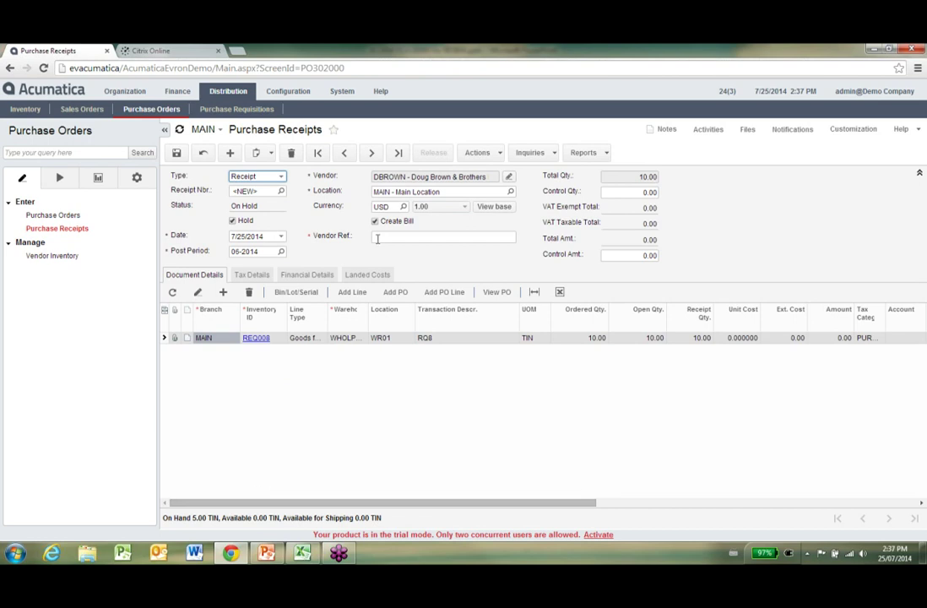
click(386, 236)
text(Demo 11)
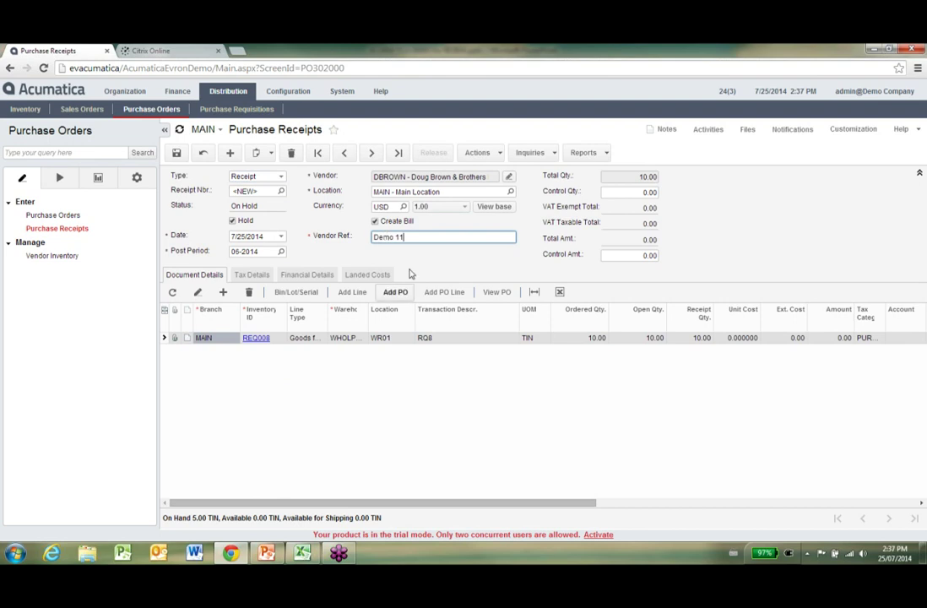
click(630, 193)
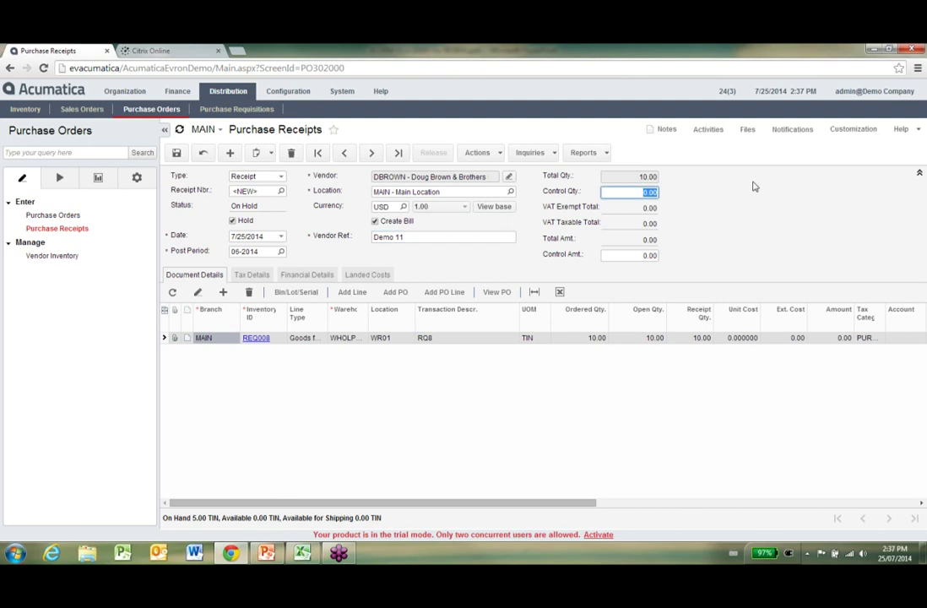
text(10.00)
click(233, 222)
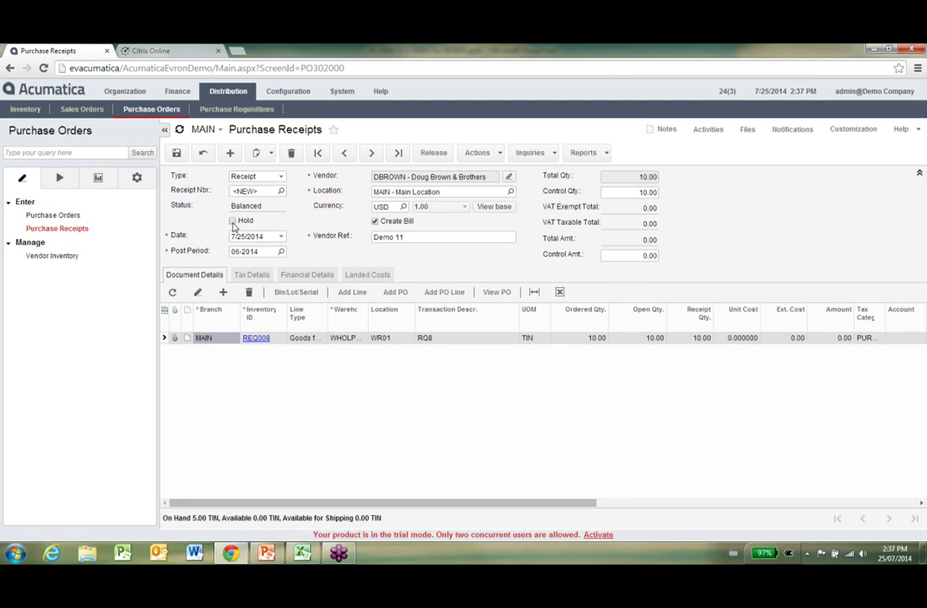
click(431, 156)
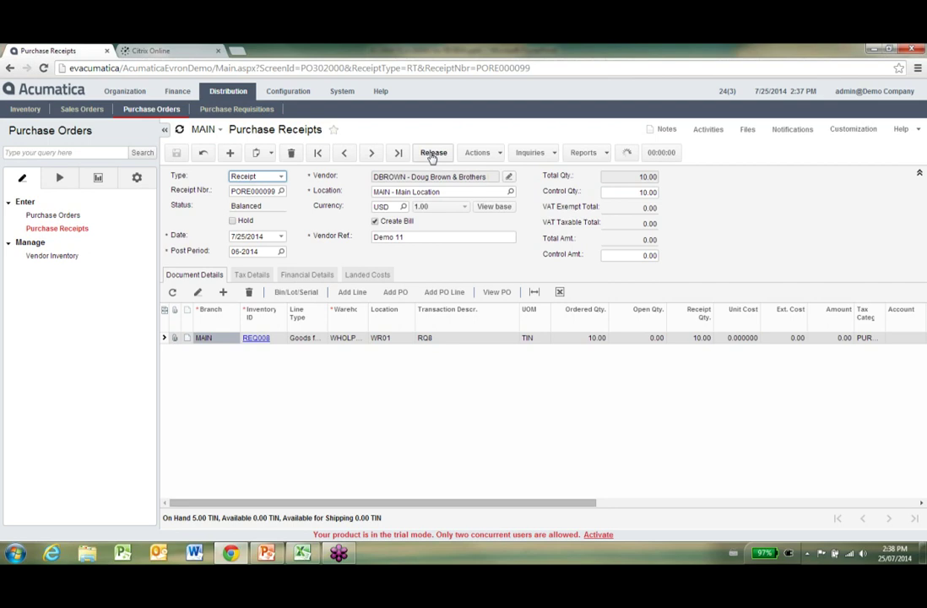
click(431, 154)
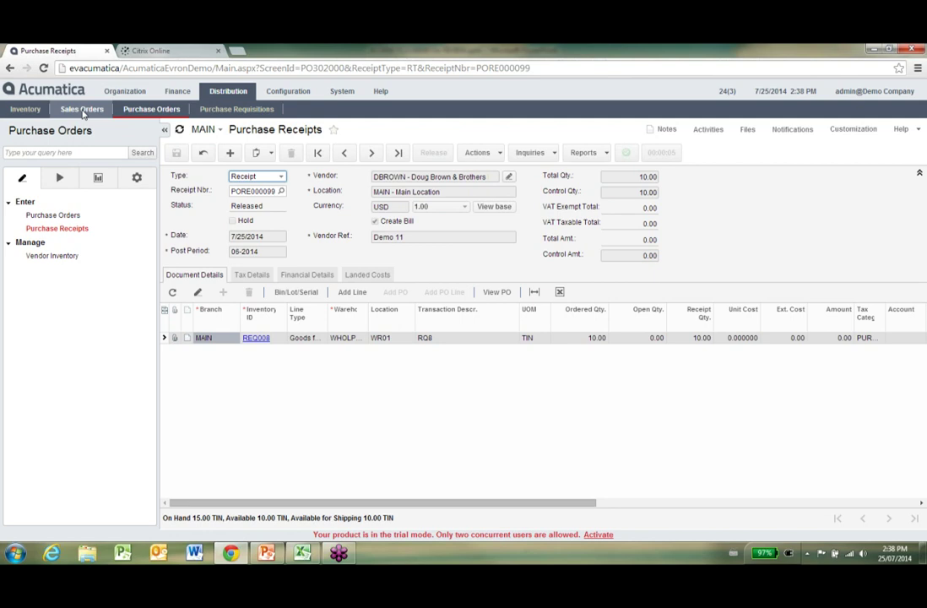
Browse the Actions, Inquiries and Reports menus for receipt PORE000099, then go to Sales Orders
click(501, 154)
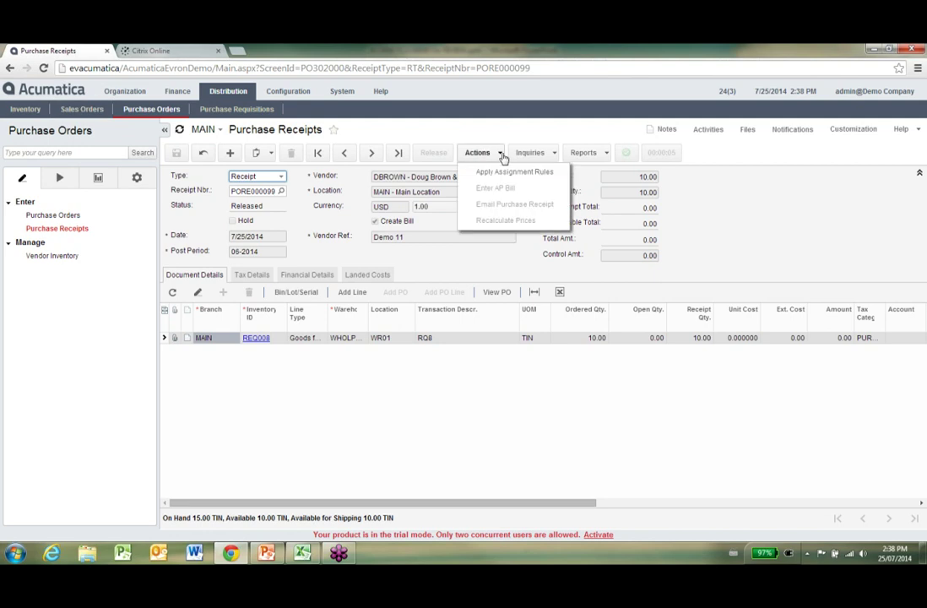
click(554, 155)
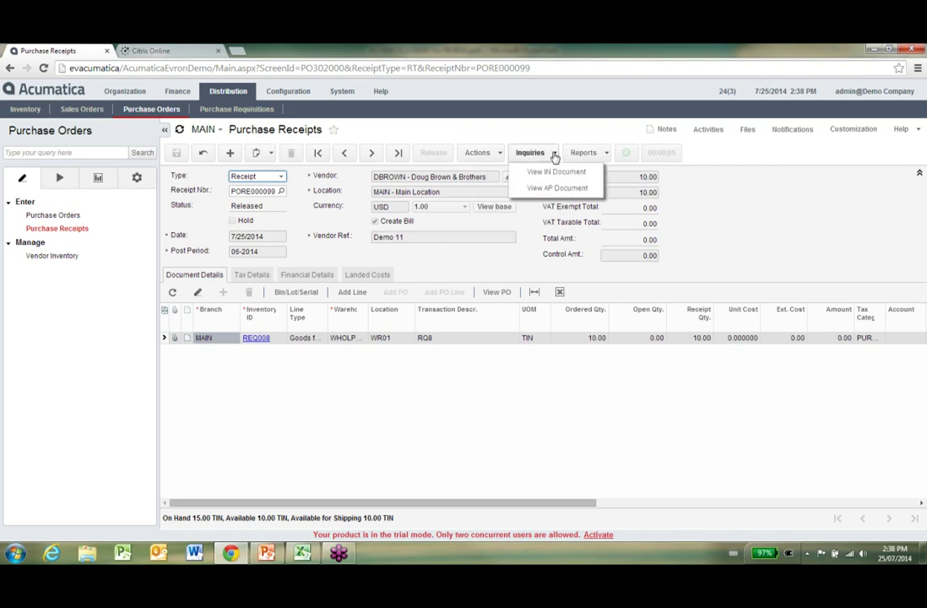
click(603, 156)
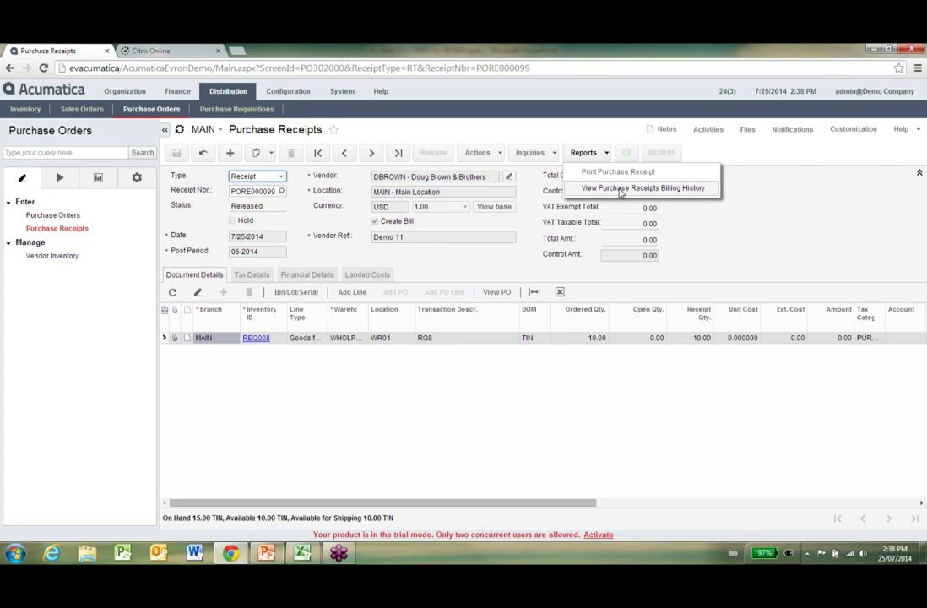
click(71, 110)
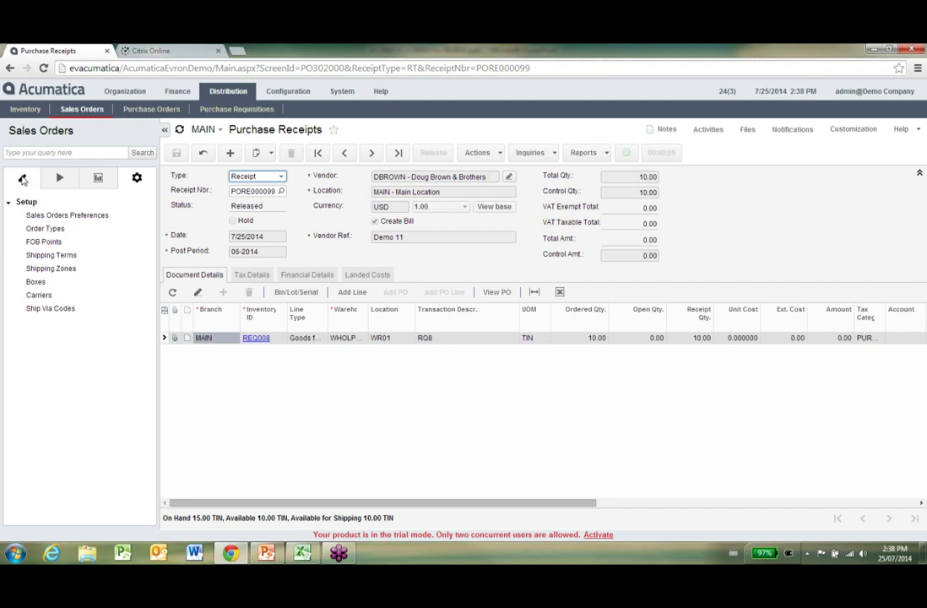
Reopen sales order 000639 from the Sales Orders entry screen
click(23, 180)
click(48, 215)
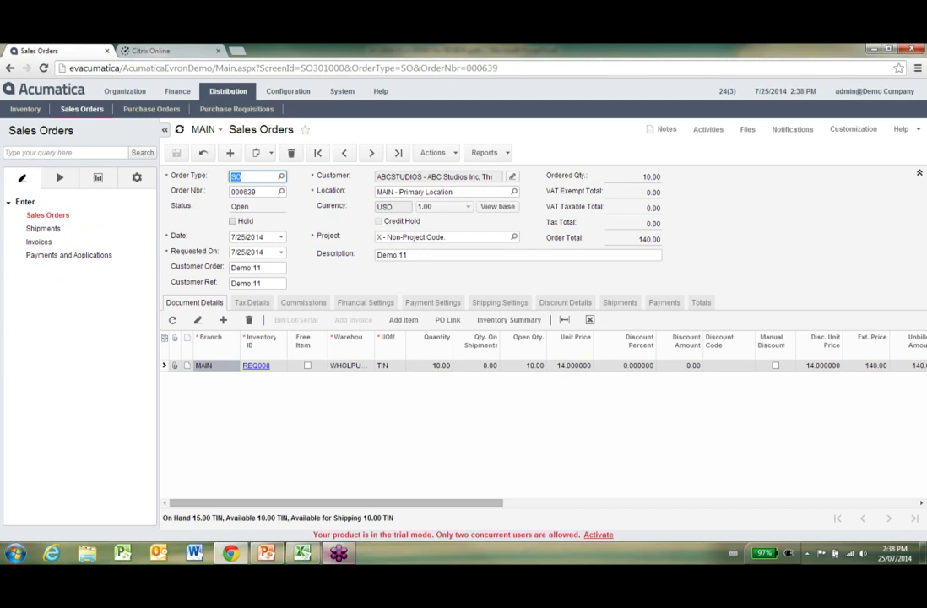
click(301, 557)
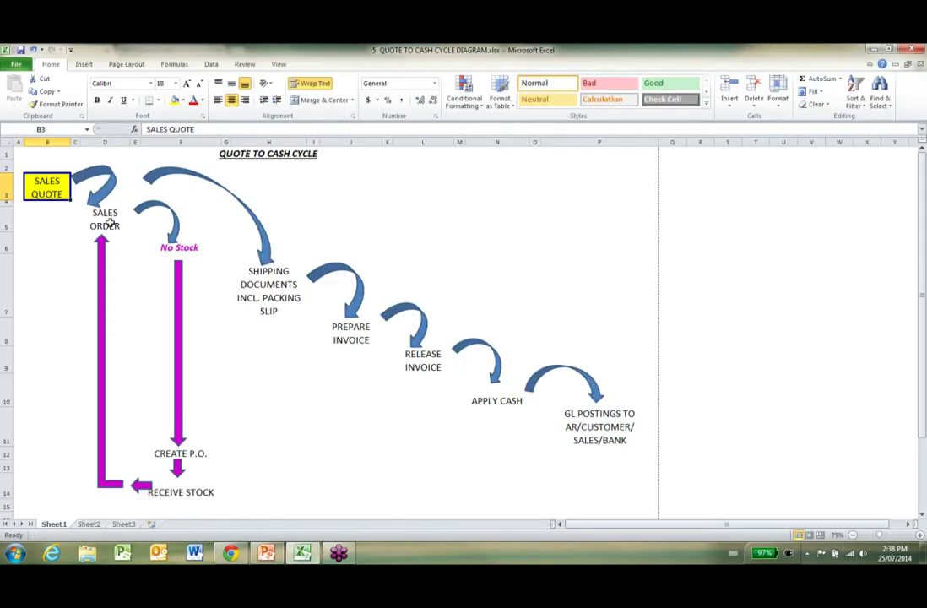
Fill the SALES ORDER cell D5 yellow, then point out the No Stock path to CREATE P.O. and RECEIVE STOCK
click(105, 219)
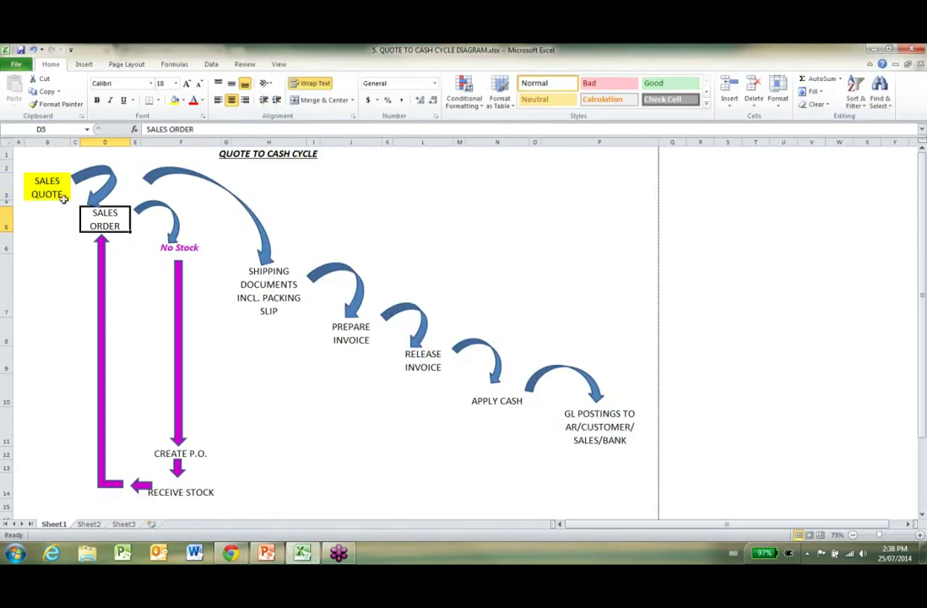
click(174, 100)
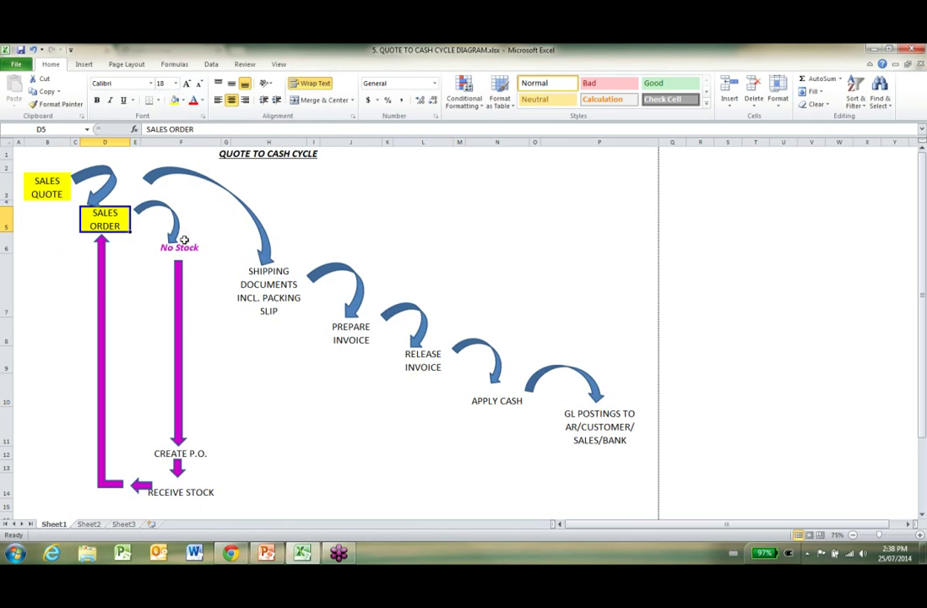
click(176, 422)
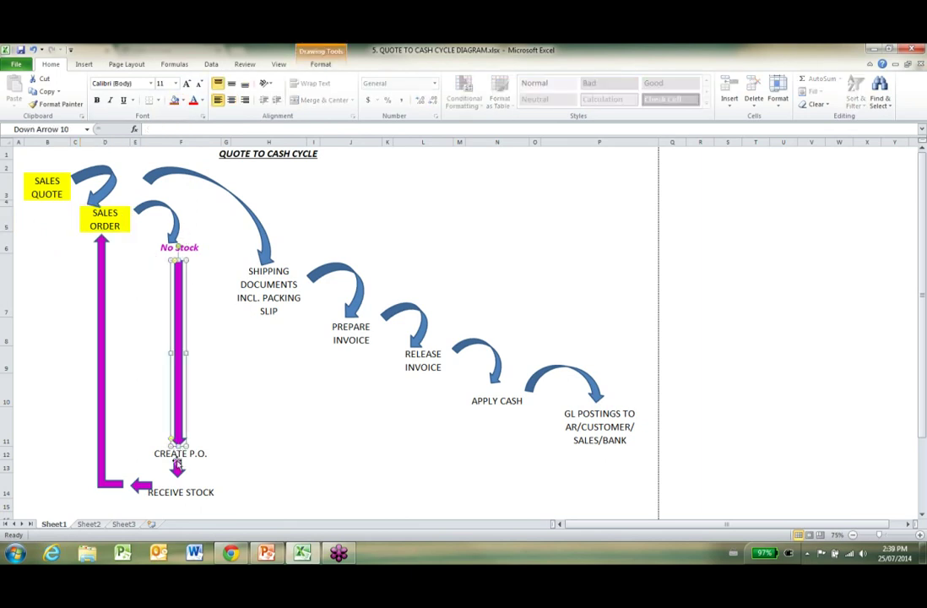
click(143, 488)
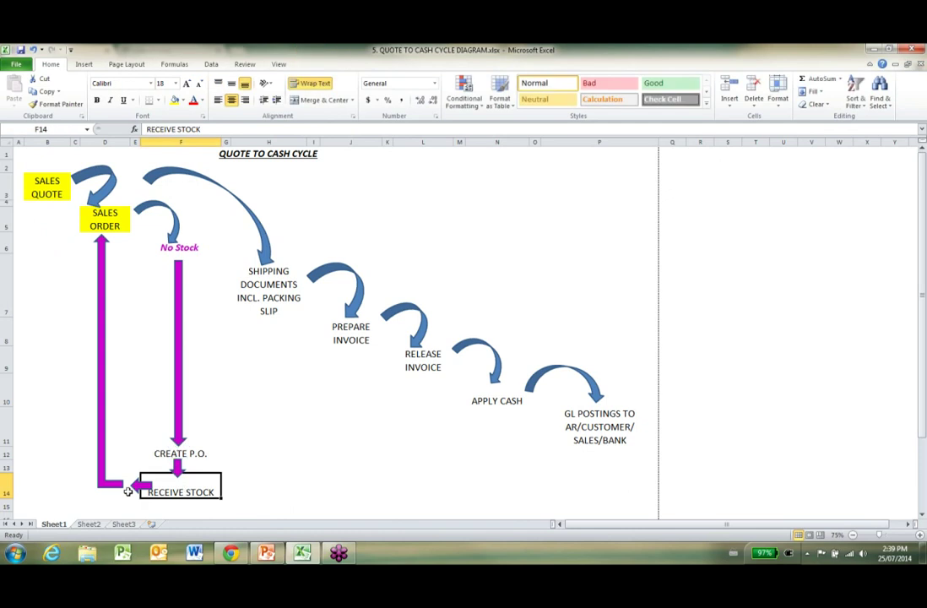
click(116, 216)
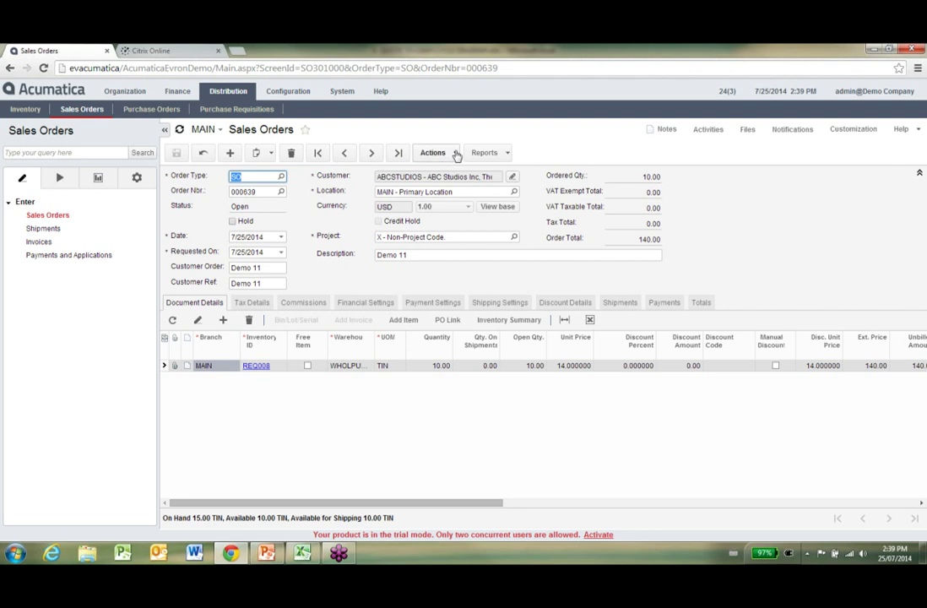
Create a shipment for order 000639 from warehouse WHOLPURCH dated 7/25/2014
click(456, 155)
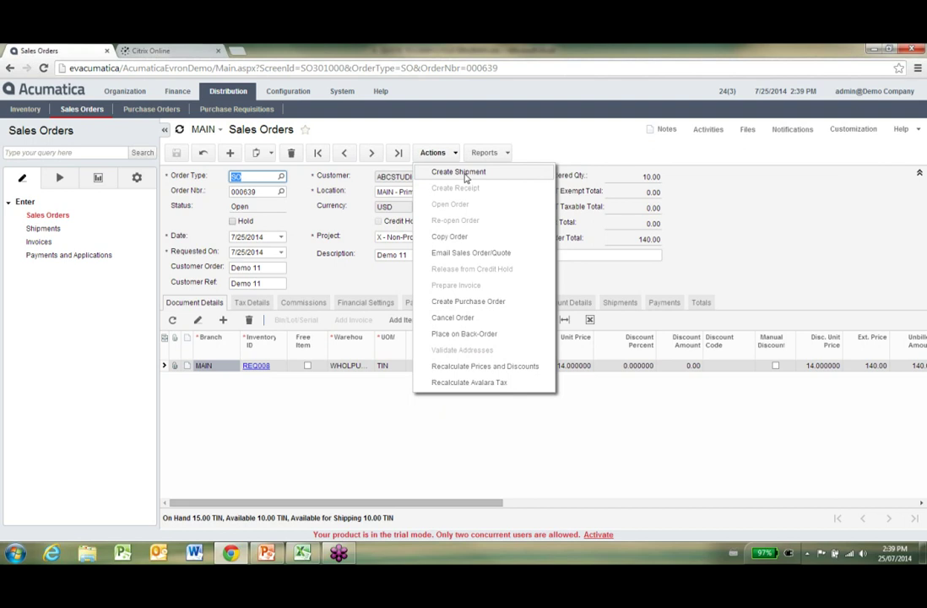
click(464, 174)
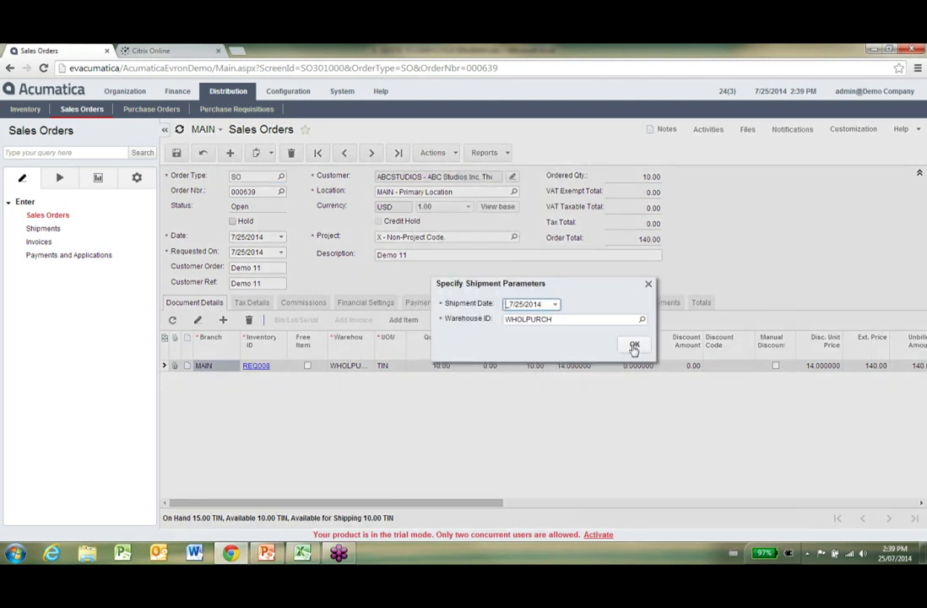
click(629, 346)
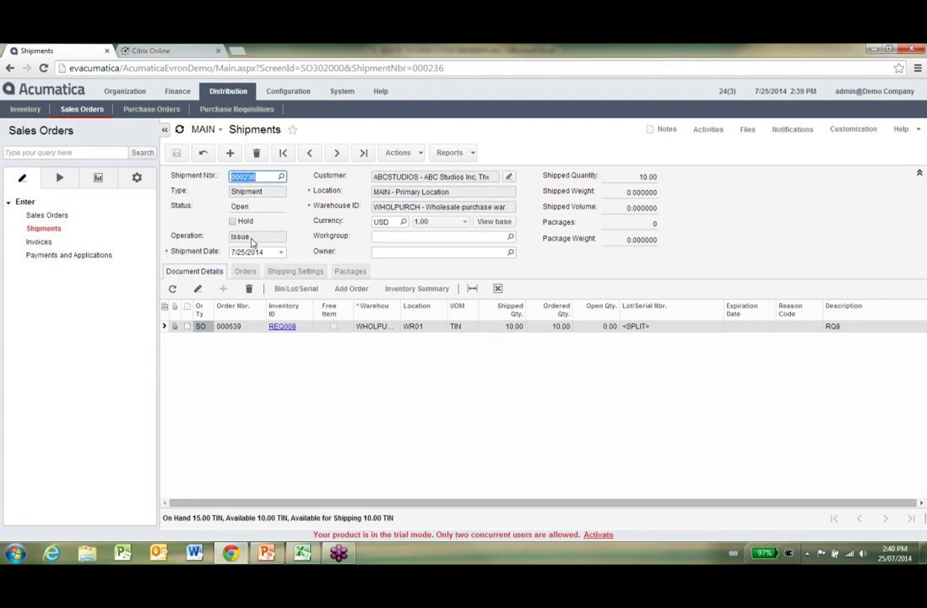
Review shipment 000236's Orders, Shipping Settings and Packages tabs, then its document details and actions
click(419, 155)
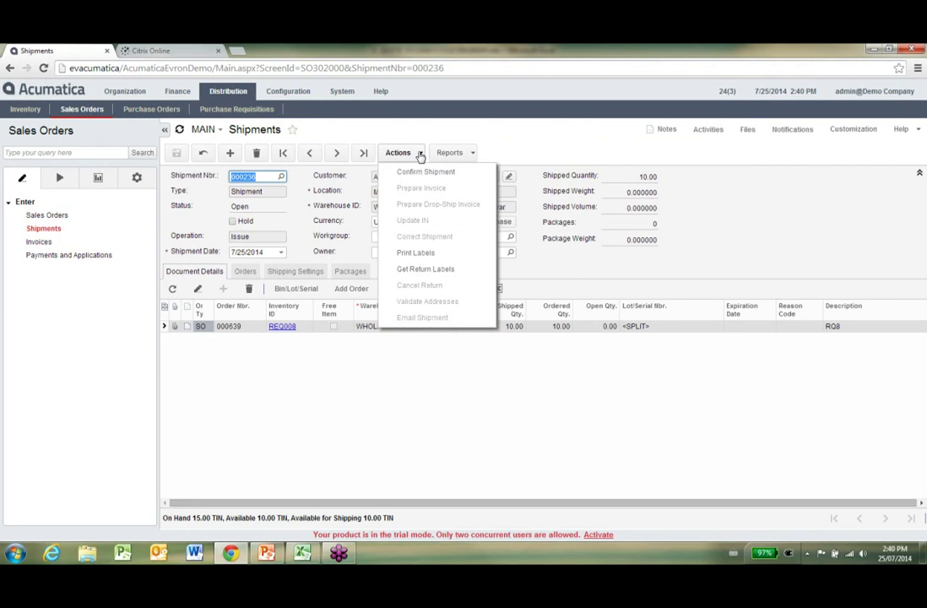
click(491, 403)
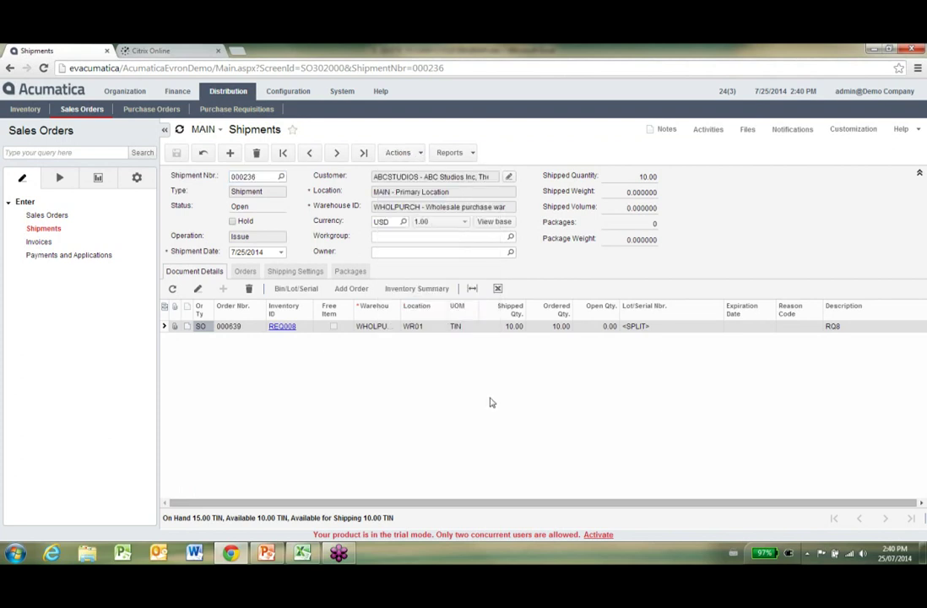
click(245, 272)
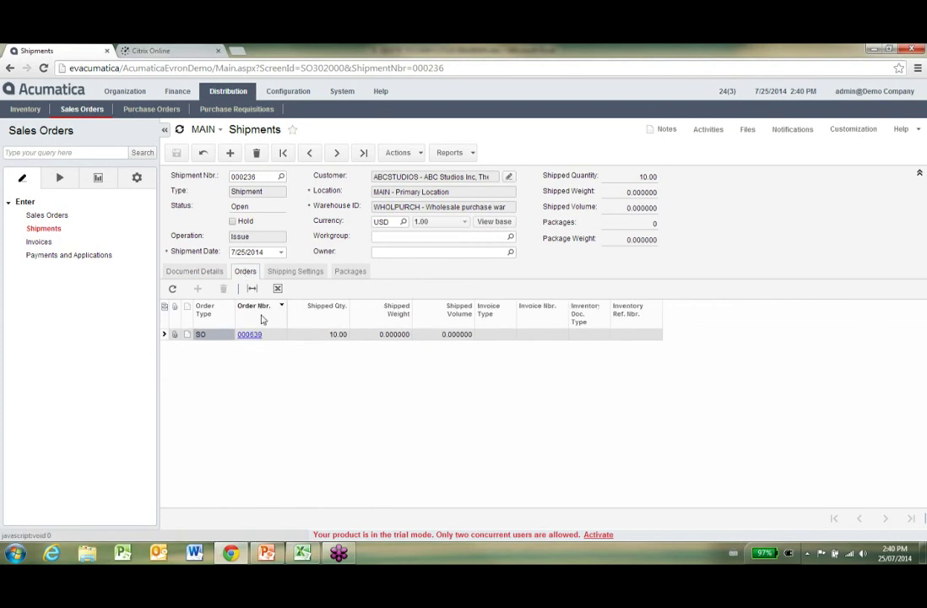
click(287, 272)
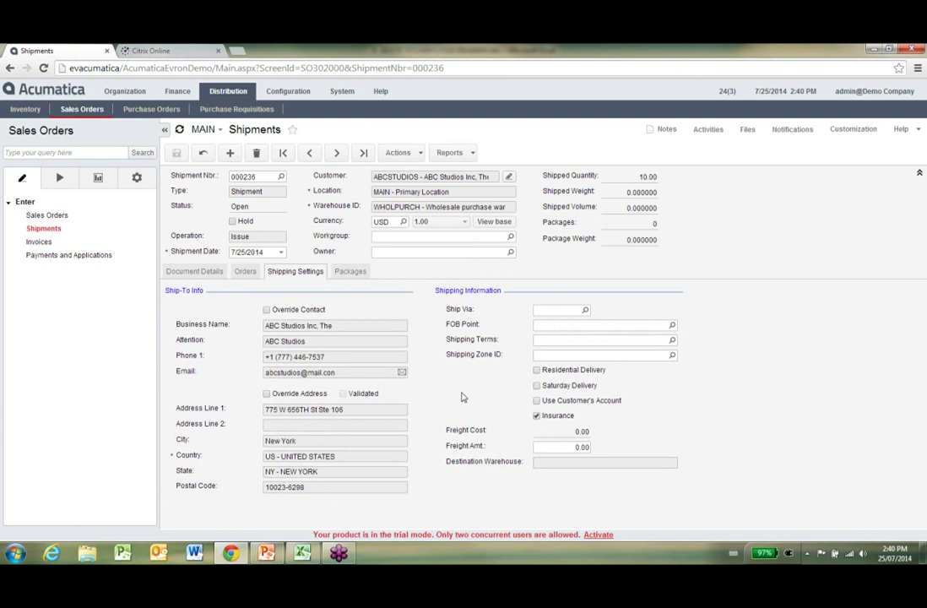
click(349, 272)
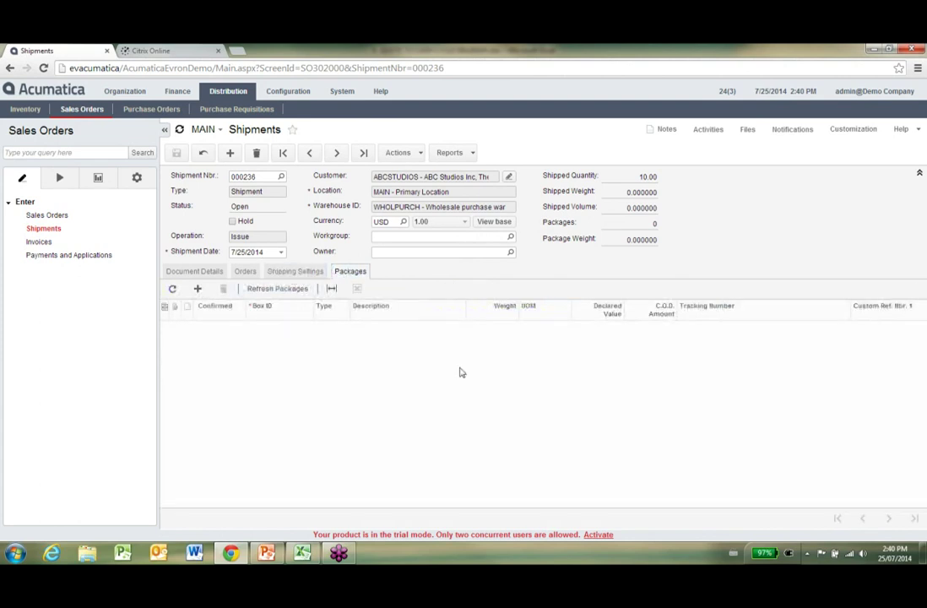
click(195, 271)
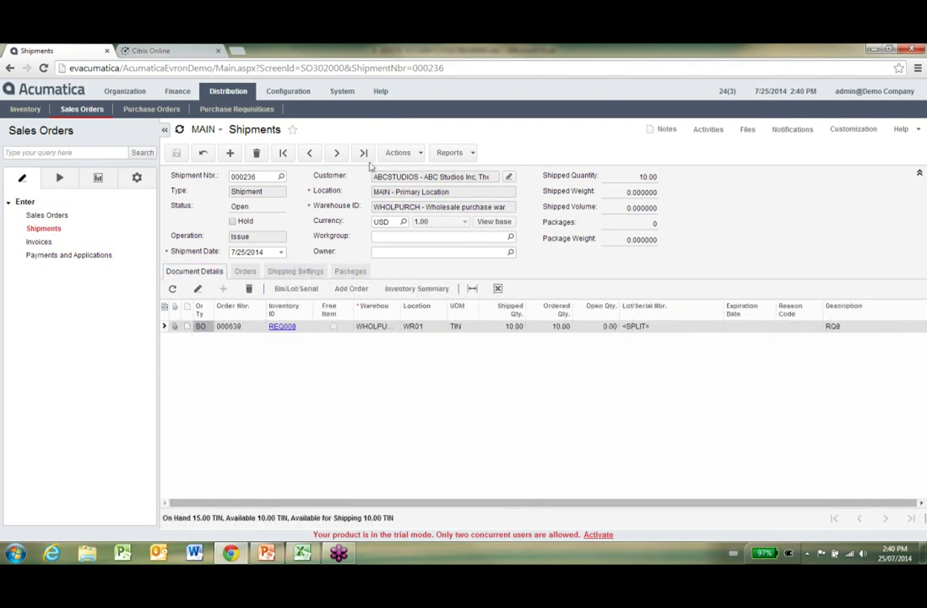
click(422, 157)
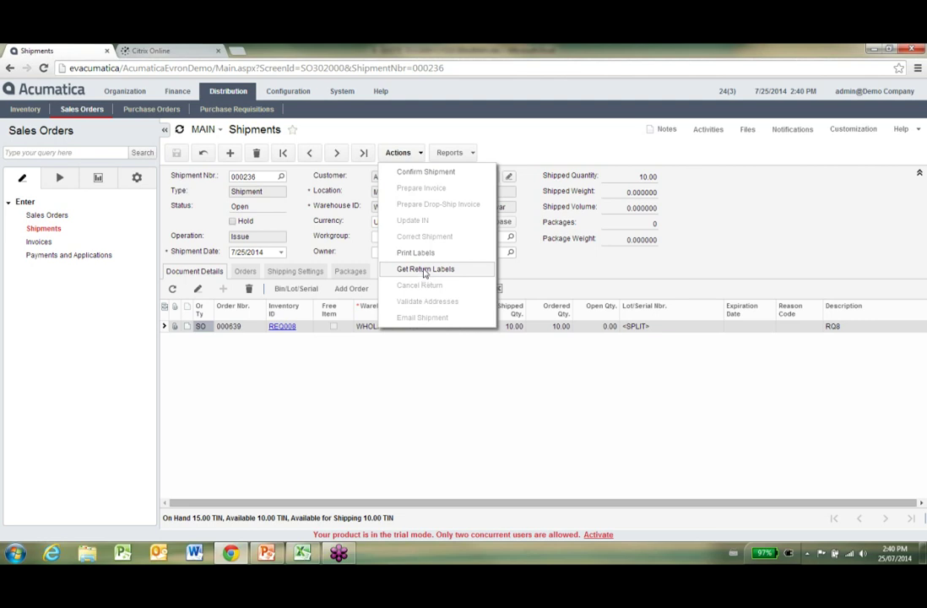
Confirm shipment 000236 with 10.00 shipped, then browse its available actions and reports
click(413, 171)
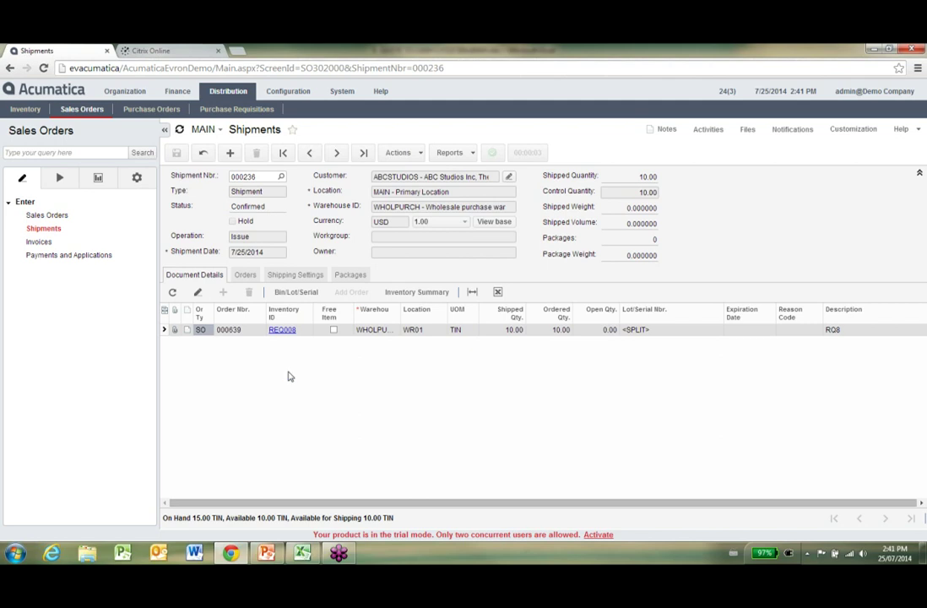
click(420, 154)
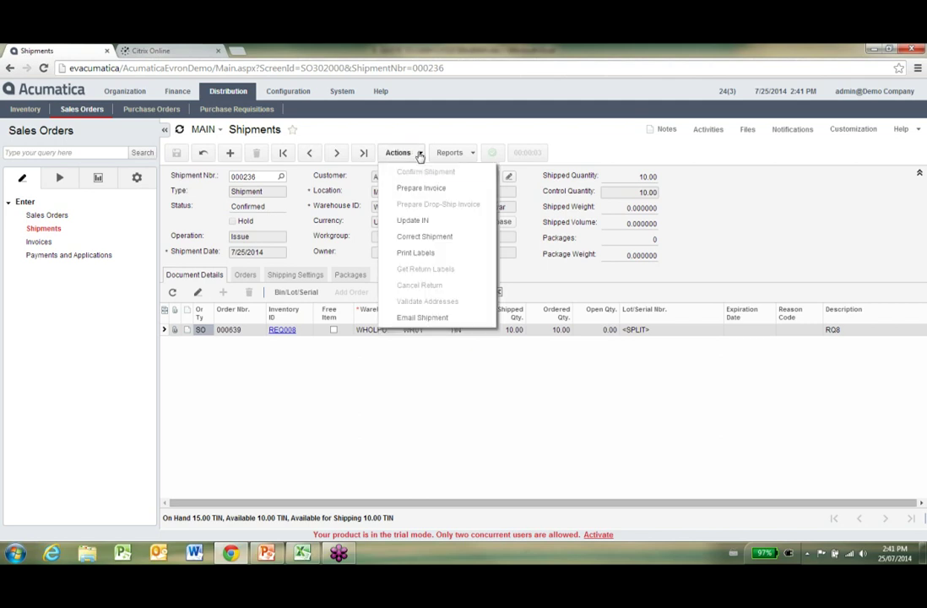
click(472, 154)
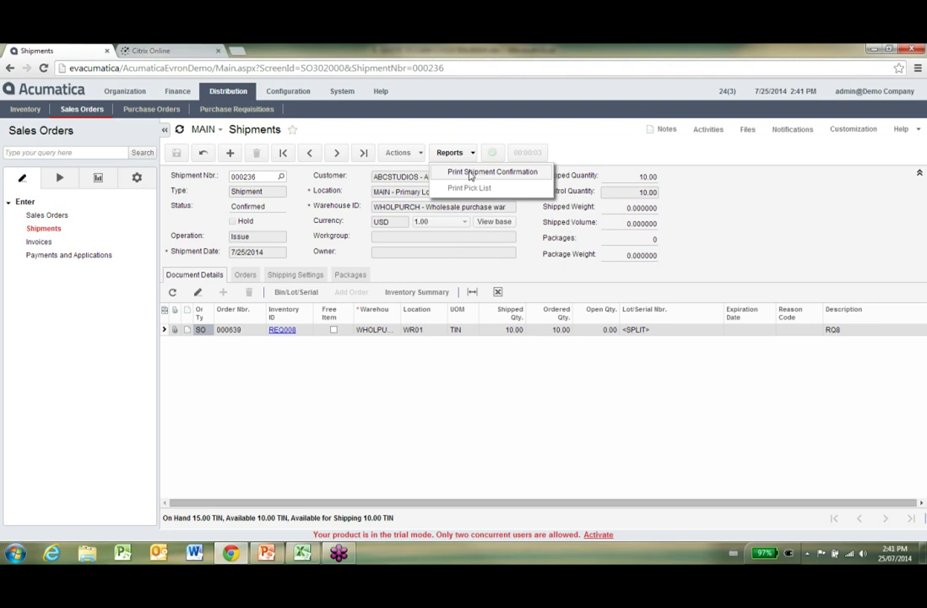
click(418, 154)
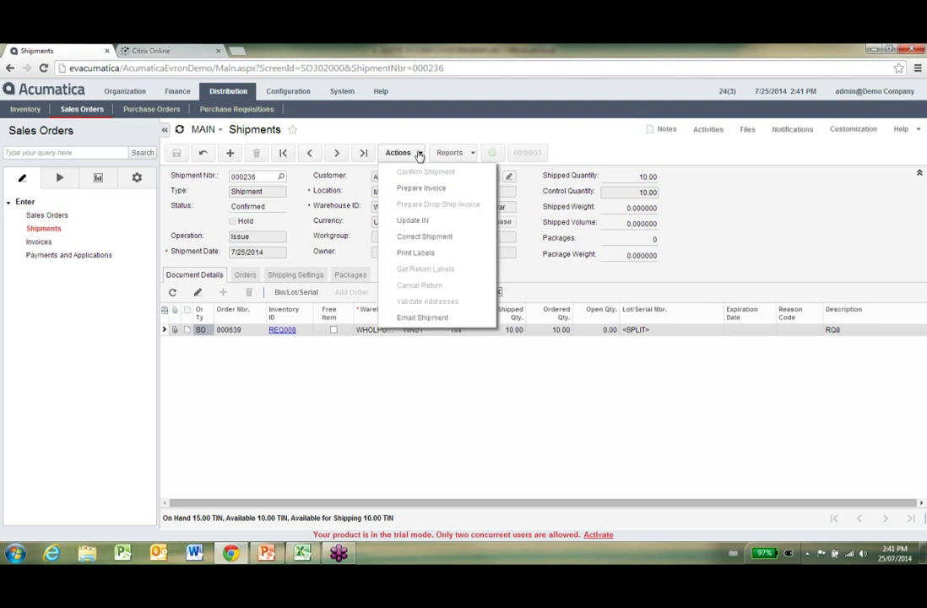
Run Update IN on shipment 000236, dropping REQ008 to 5.00 TIN on hand
click(413, 221)
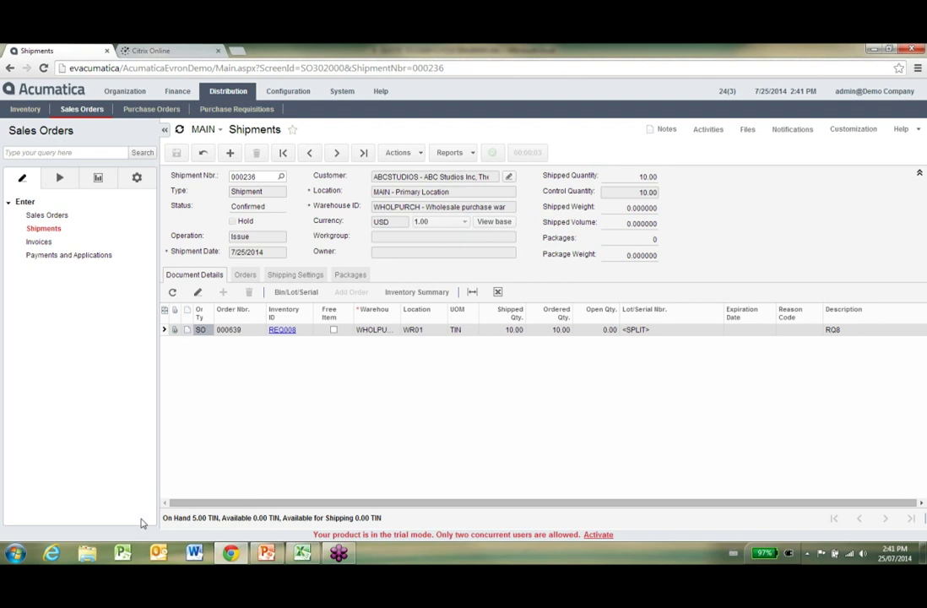
click(422, 154)
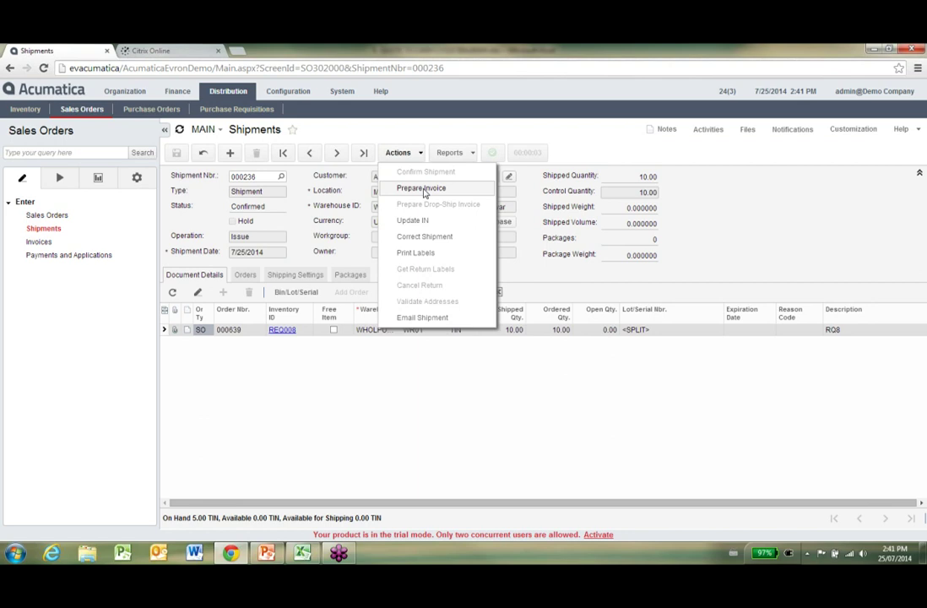
Prepare invoice 001123 for 140.00 from shipment 000236 and view it under Invoices
click(422, 188)
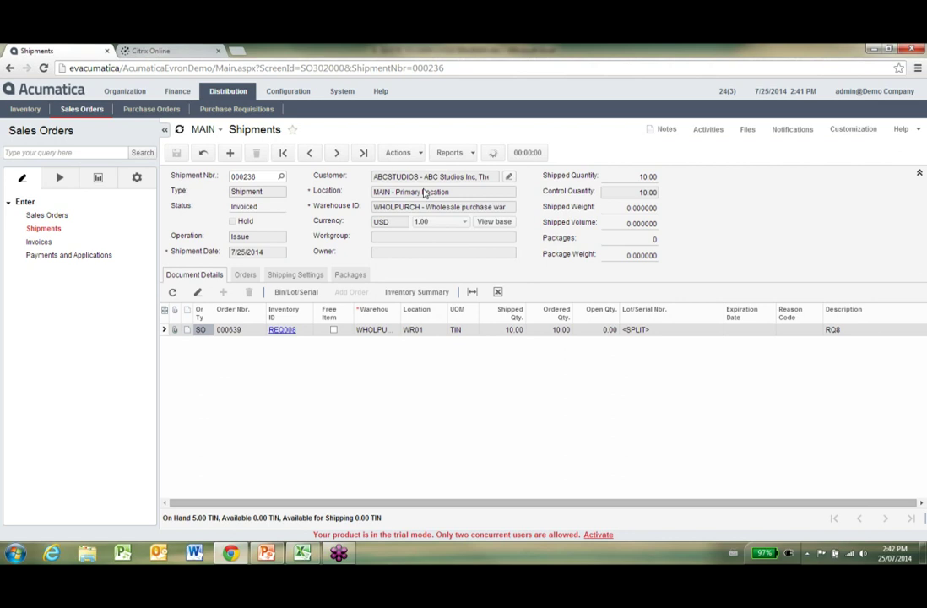
click(44, 243)
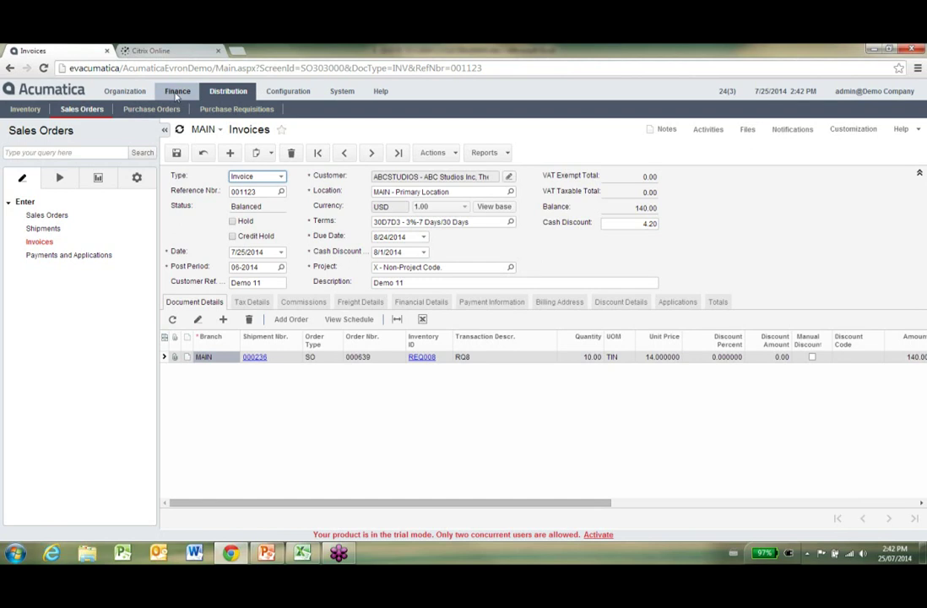
click(176, 93)
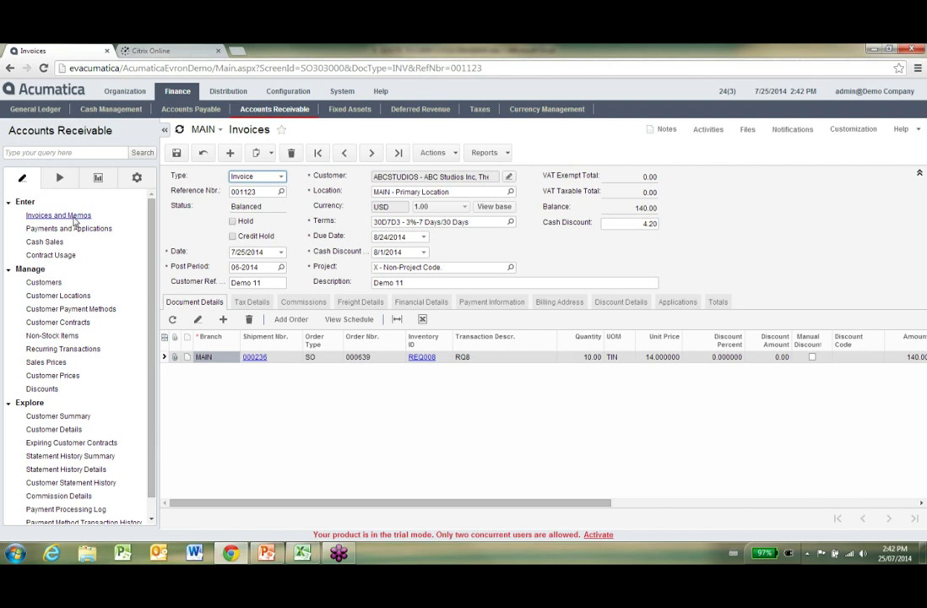
Start a new receivables invoice in Invoices and Memos for customer ABCSTUDIOS
click(75, 218)
click(451, 157)
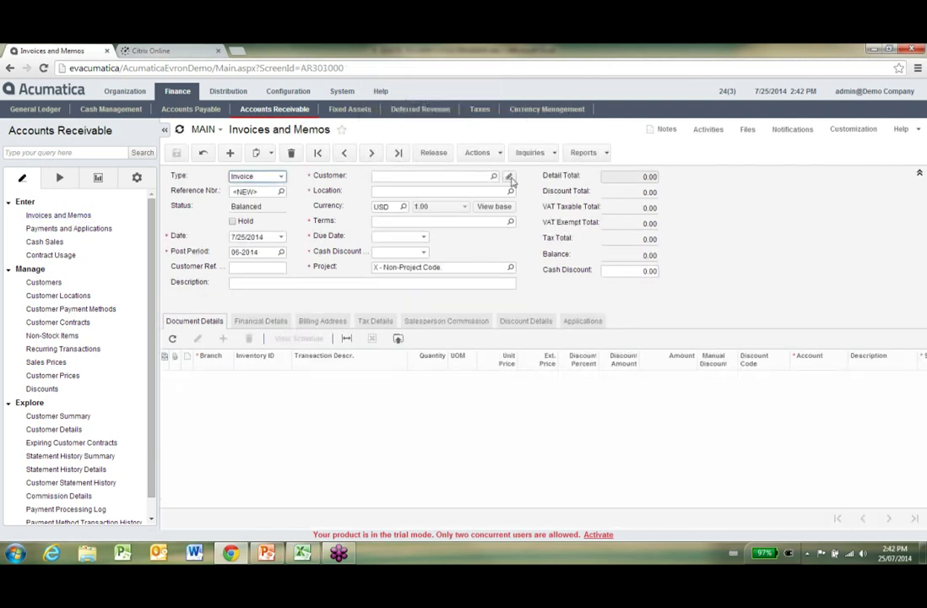
click(493, 176)
double_click(368, 223)
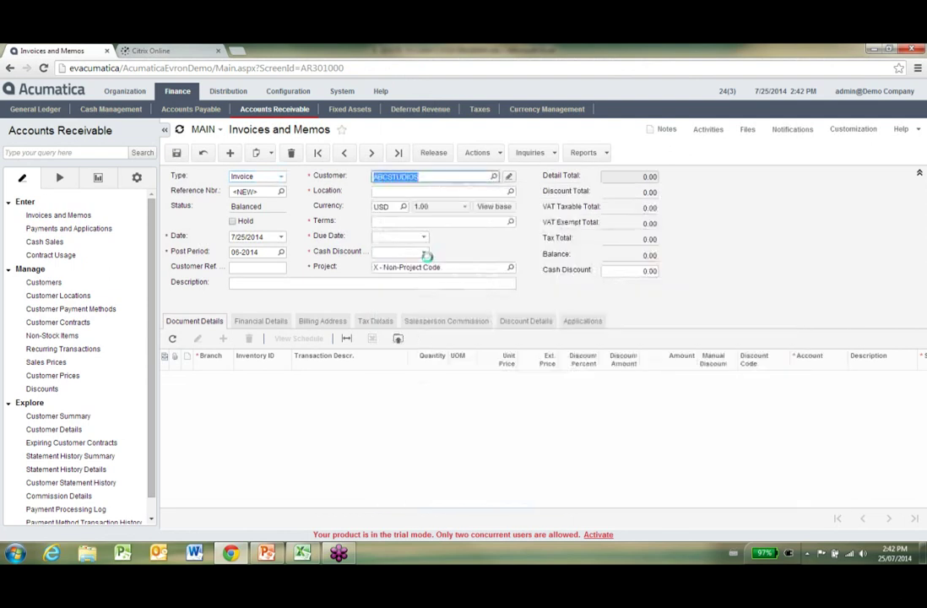
Release the new invoice 001124 and reload the Invoices and Memos screen
click(282, 192)
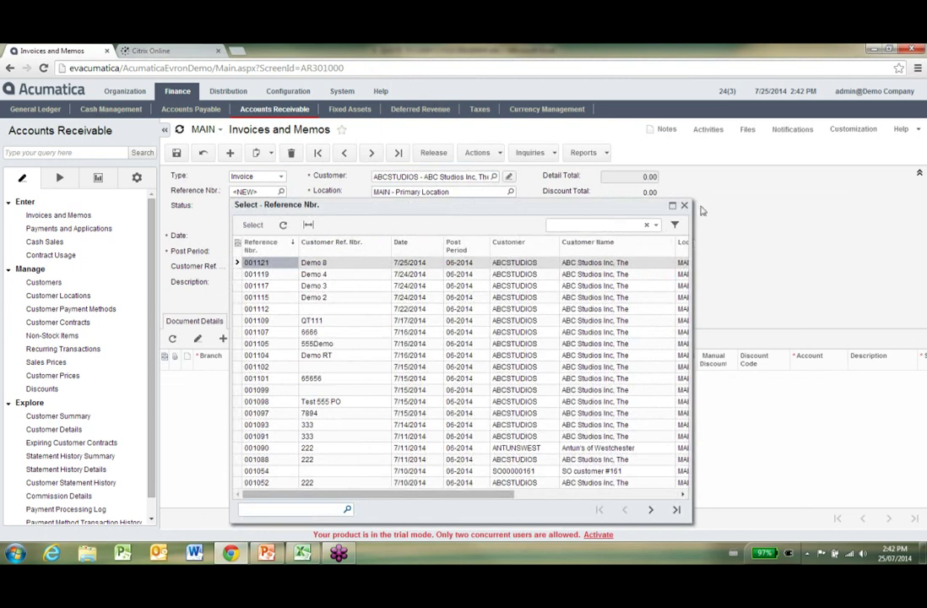
key(Escape)
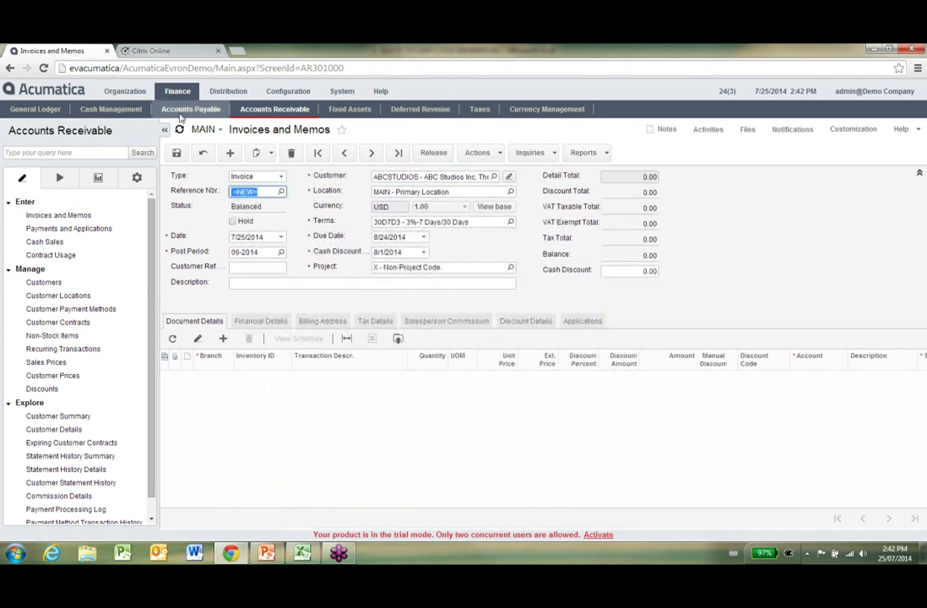
click(433, 153)
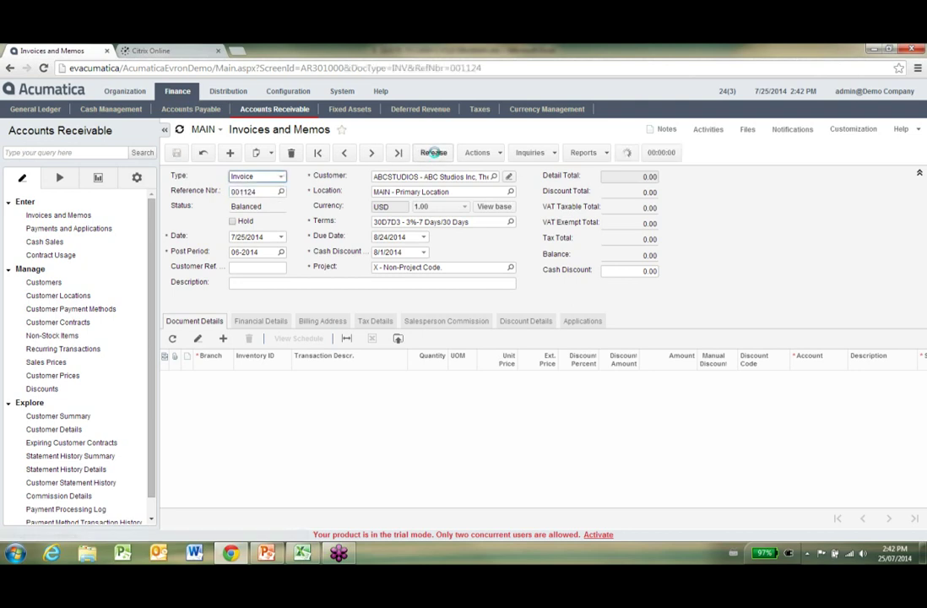
click(281, 192)
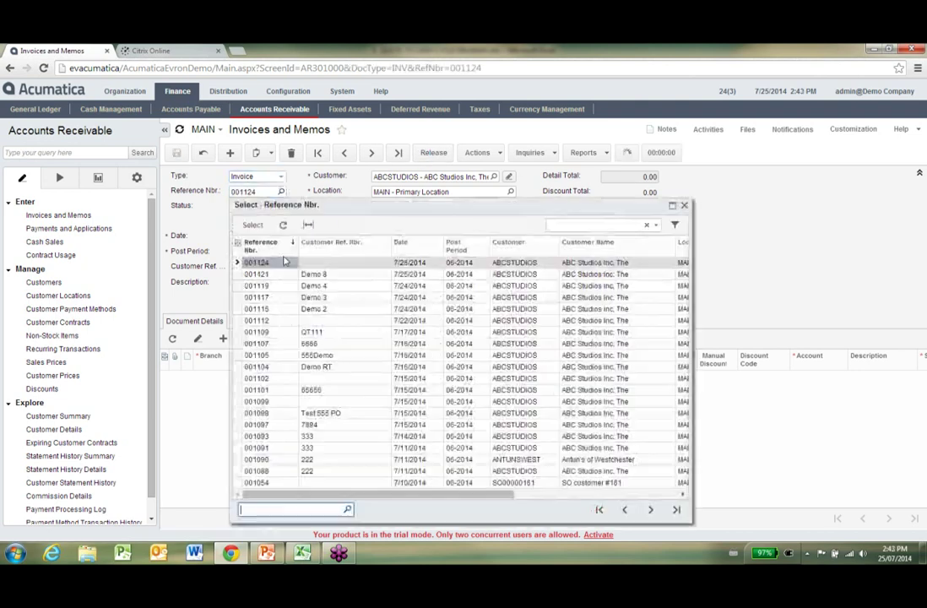
click(71, 217)
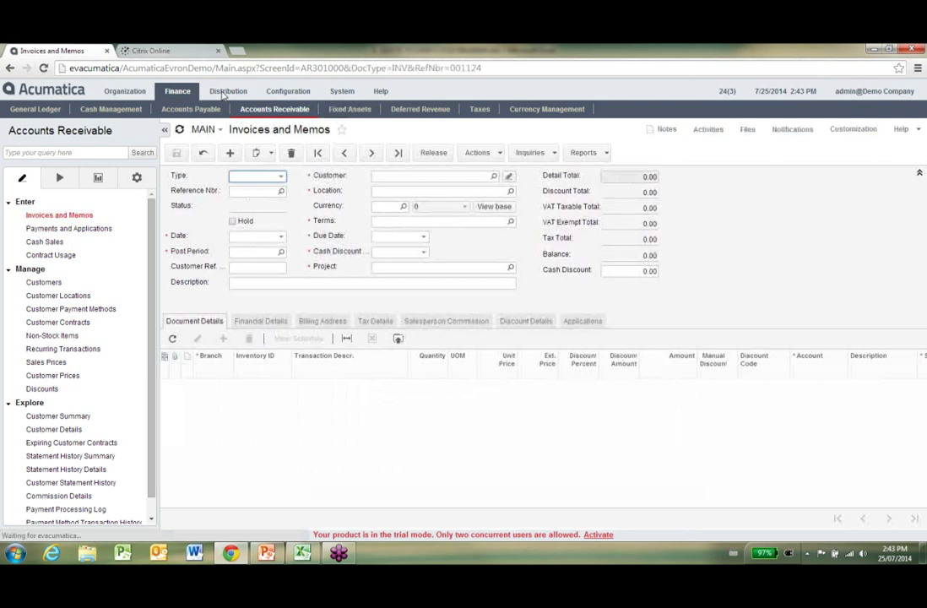
Check that sales order 000639 is Completed, then return to receivables Invoices and Memos
click(223, 94)
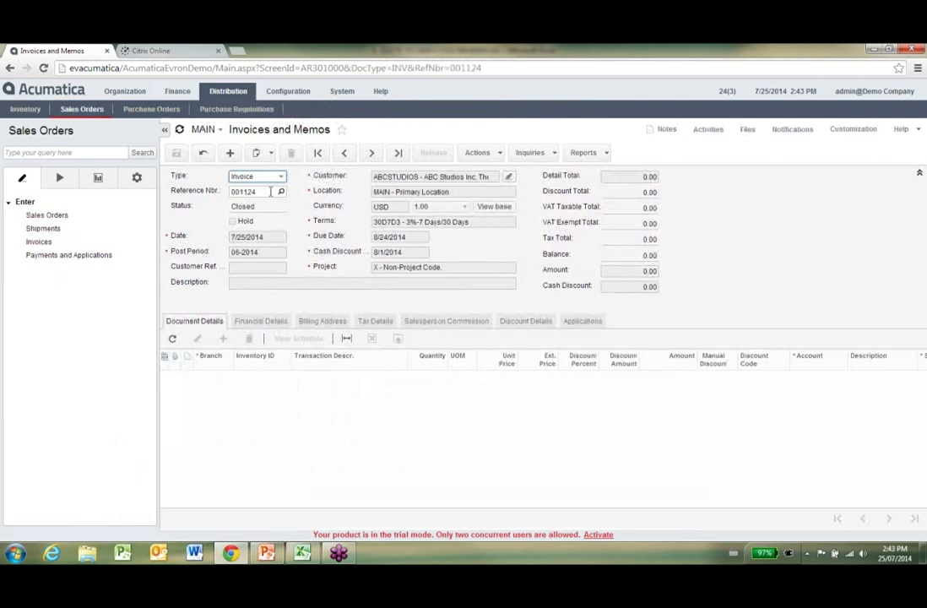
click(58, 217)
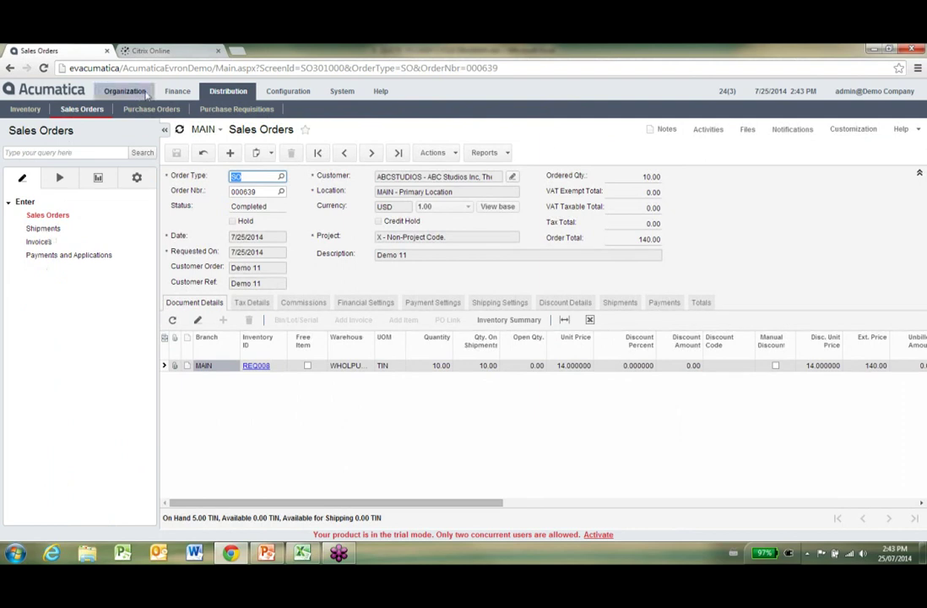
click(173, 91)
click(55, 214)
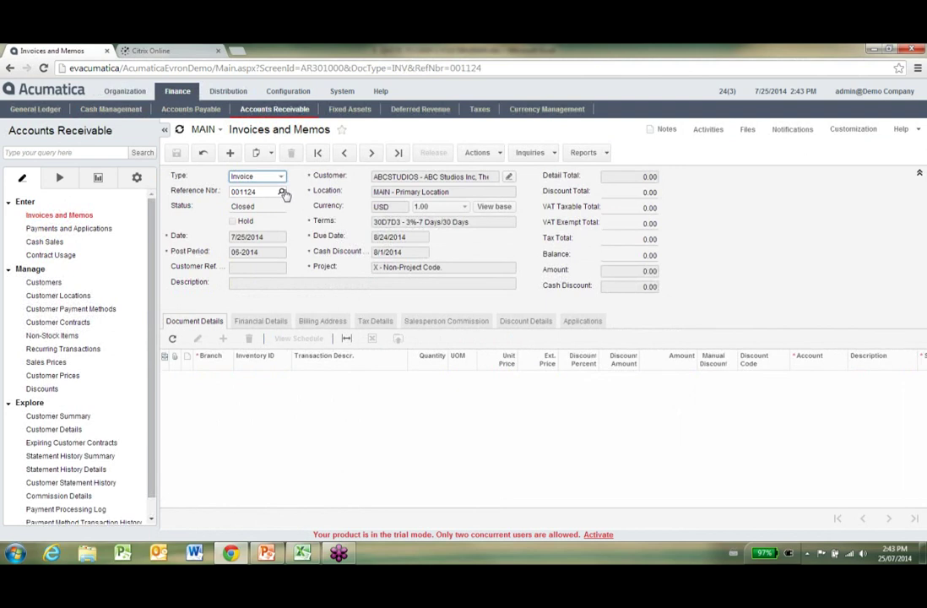
Search the invoice numbers for '000' and open invoice 001000
click(501, 154)
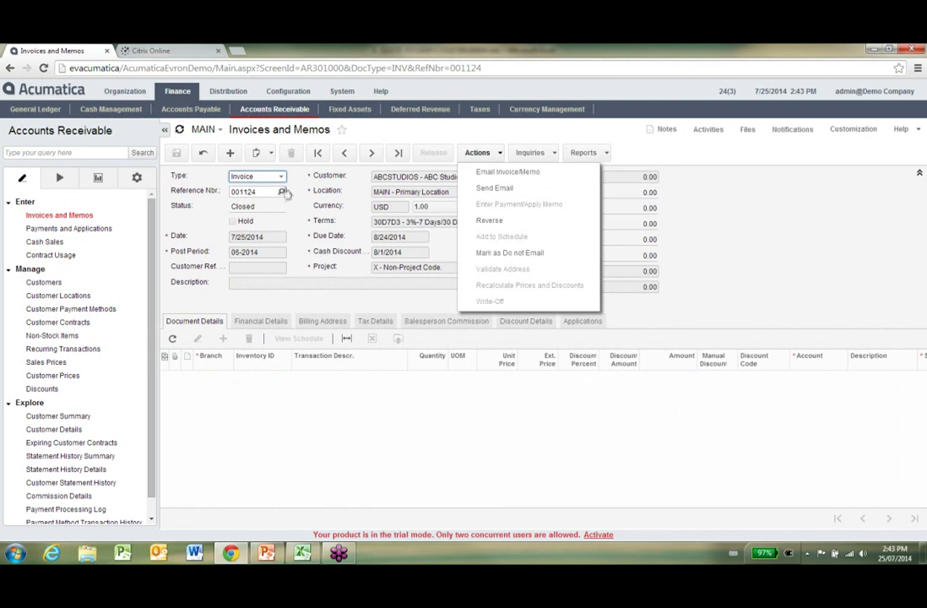
click(283, 191)
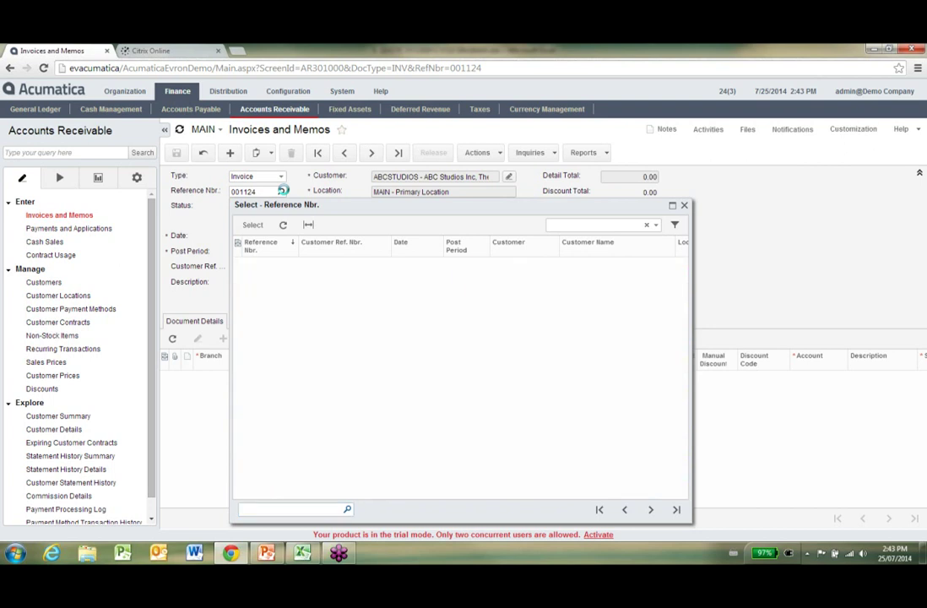
click(247, 510)
text(000)
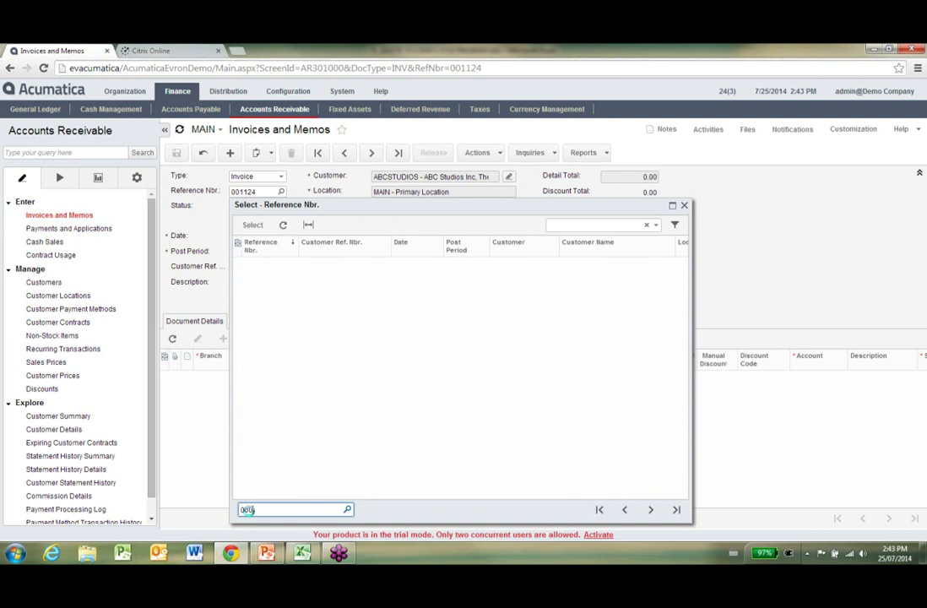
key(Return)
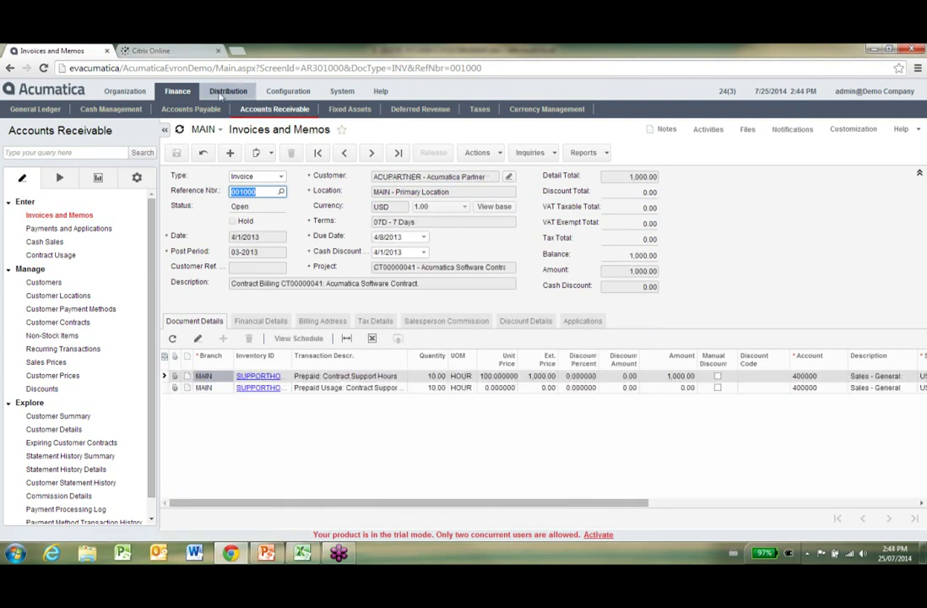
click(225, 92)
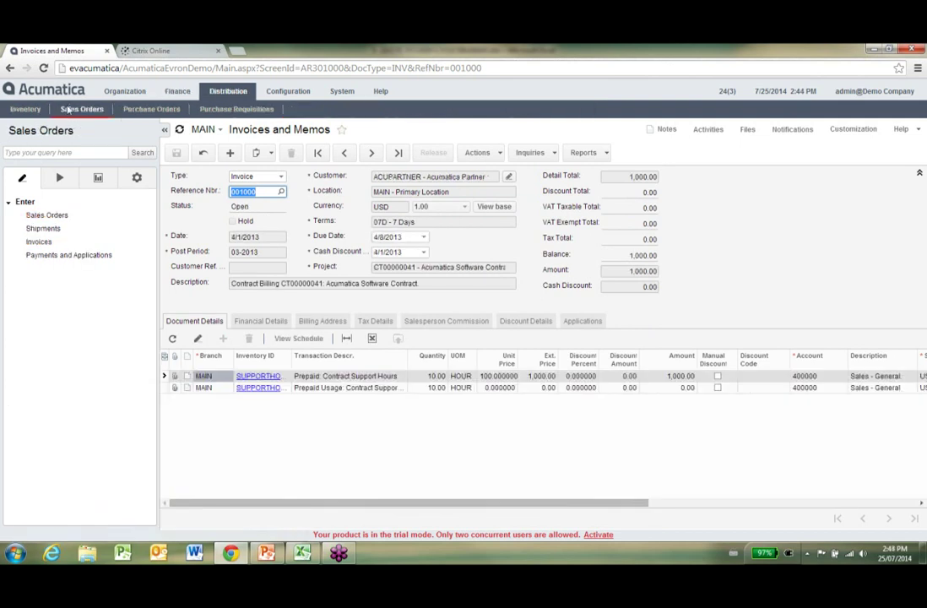
Browse the order type and customer lookups on the Sales Orders screen
click(54, 217)
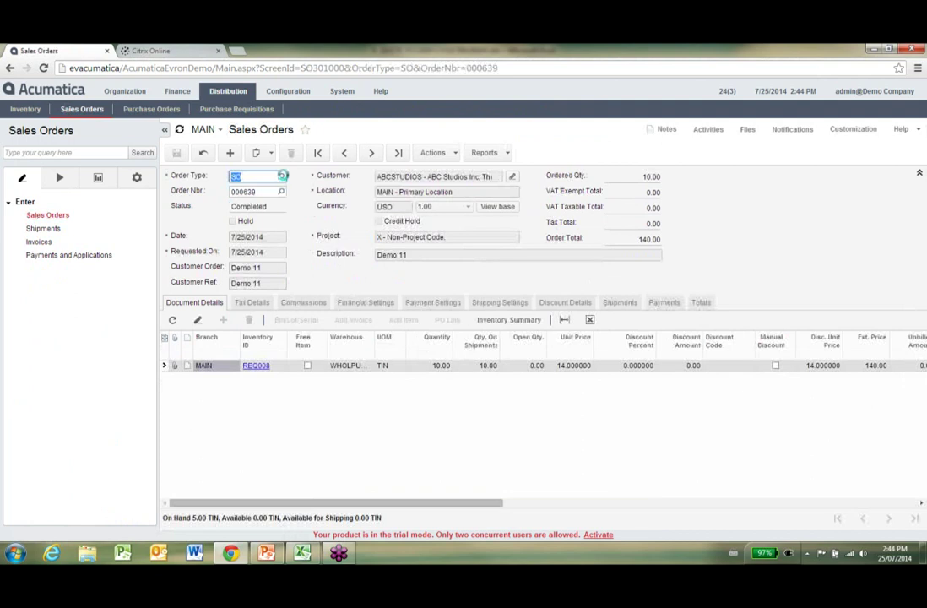
click(282, 176)
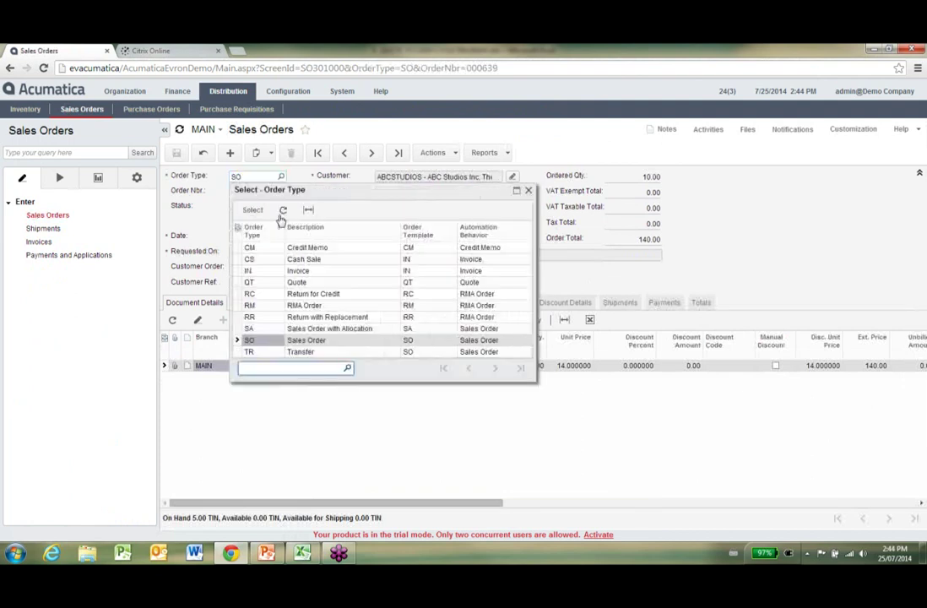
click(254, 209)
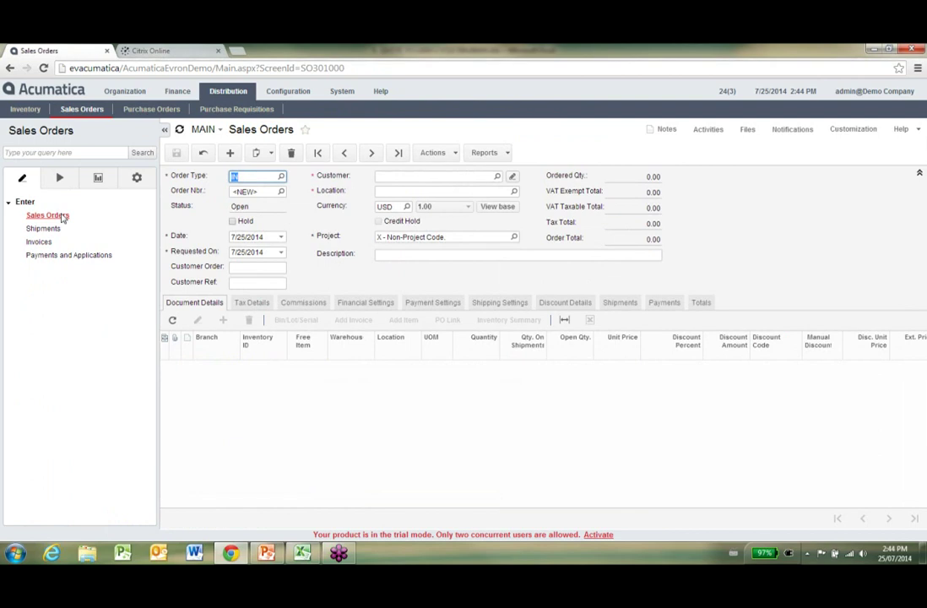
click(497, 175)
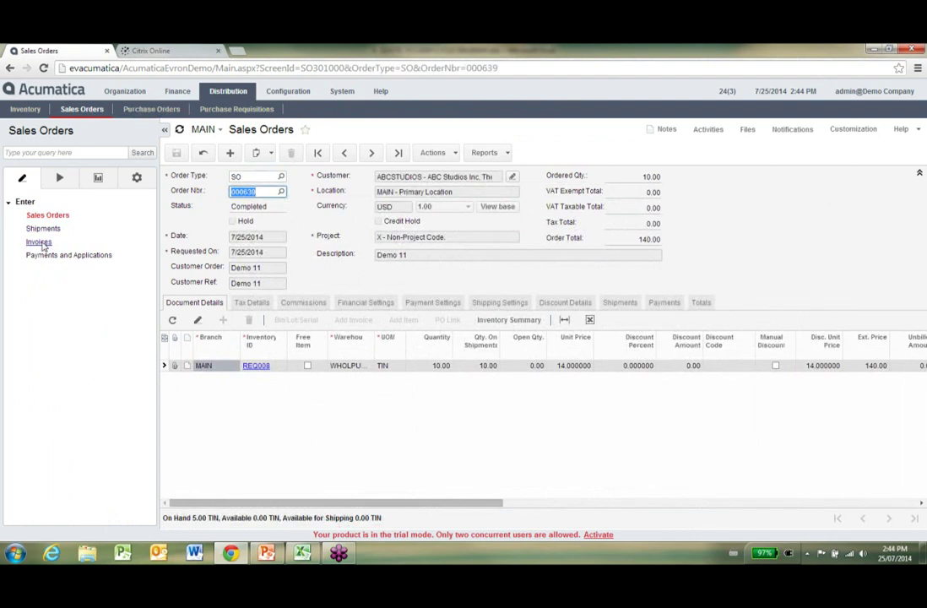
Verify invoice 001123 is Open with a 140.00 balance, then go to receivables Invoices and Memos
click(39, 243)
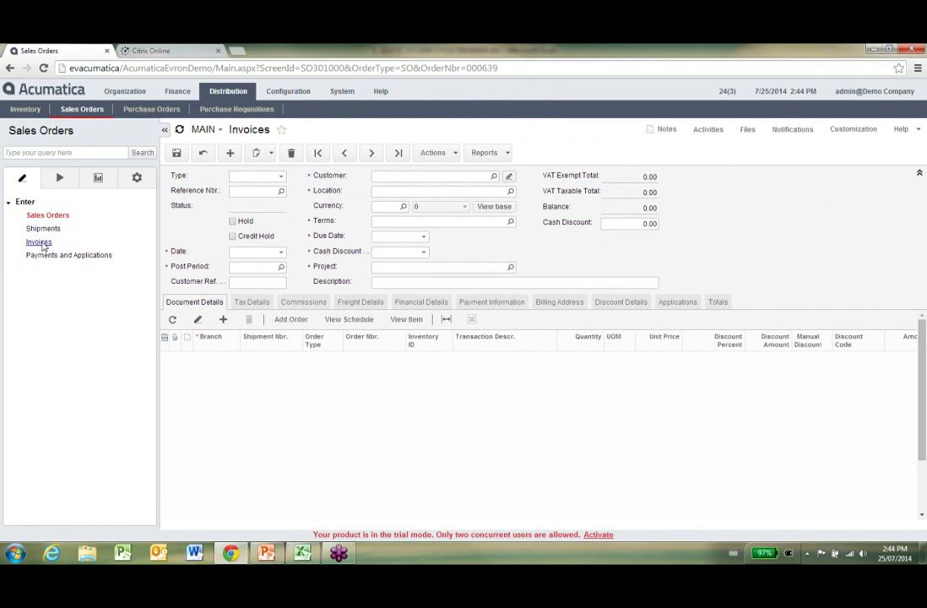
click(177, 152)
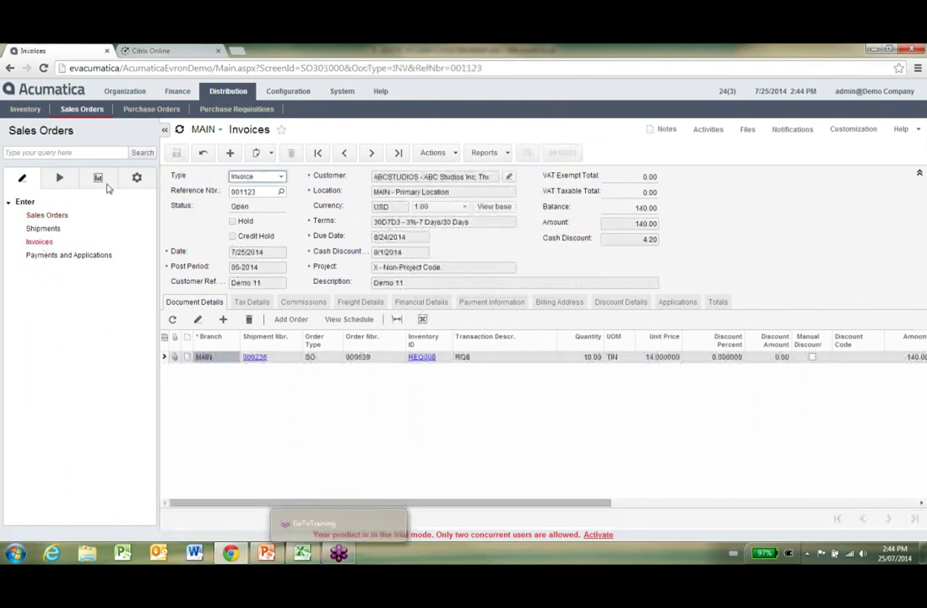
click(173, 94)
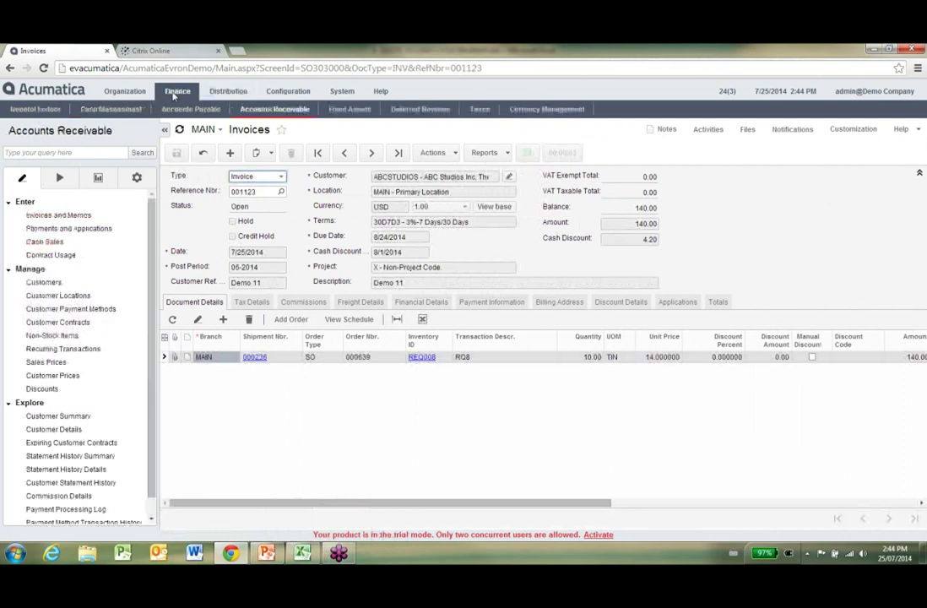
click(61, 217)
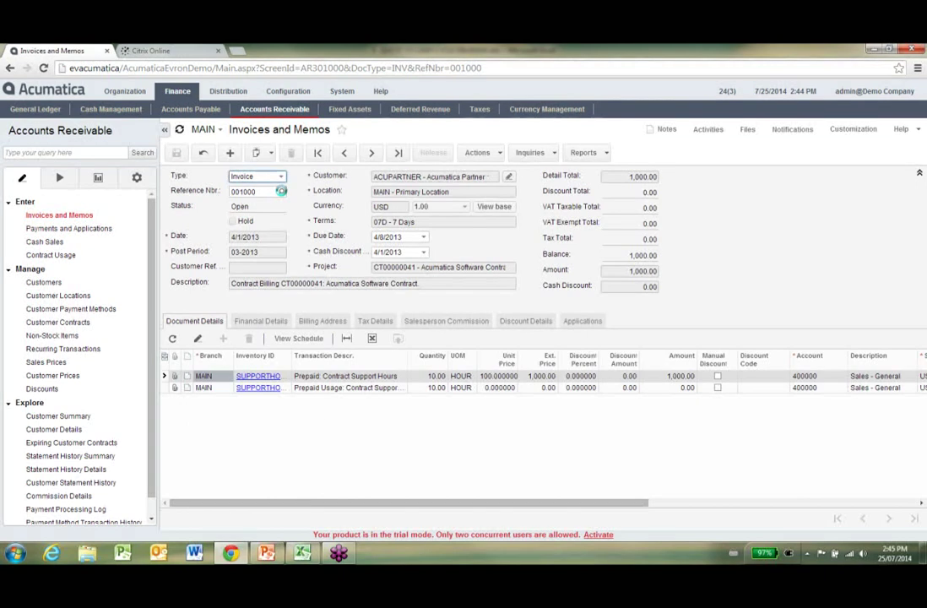
Open invoice 001123 and start a 135.80 payment against it via Enter Payment/Apply Memo
click(281, 192)
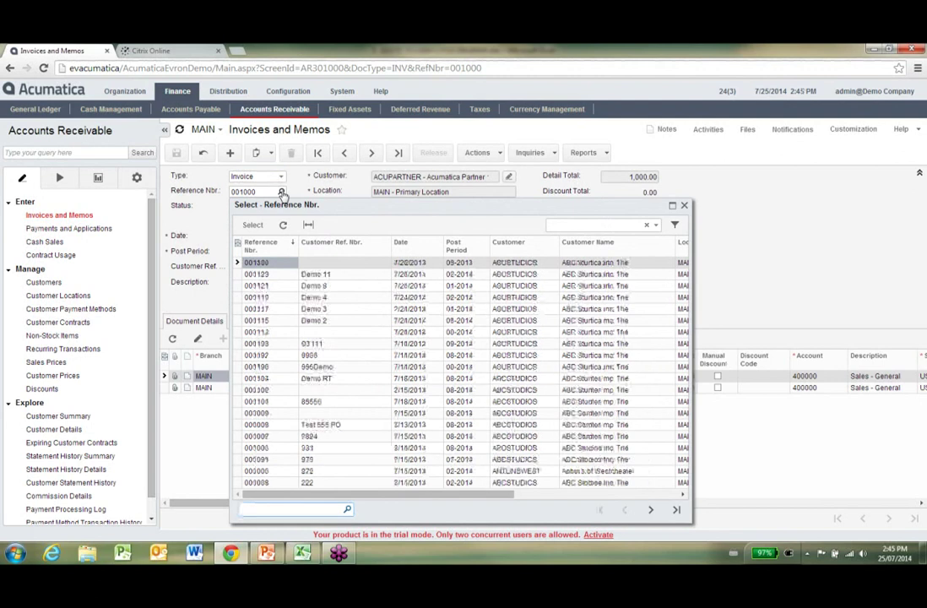
click(478, 153)
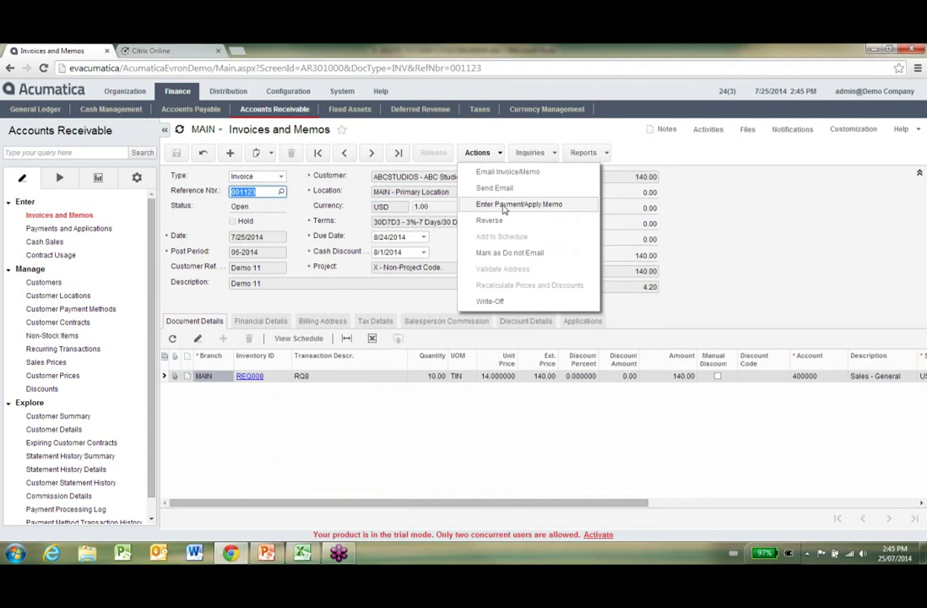
click(504, 207)
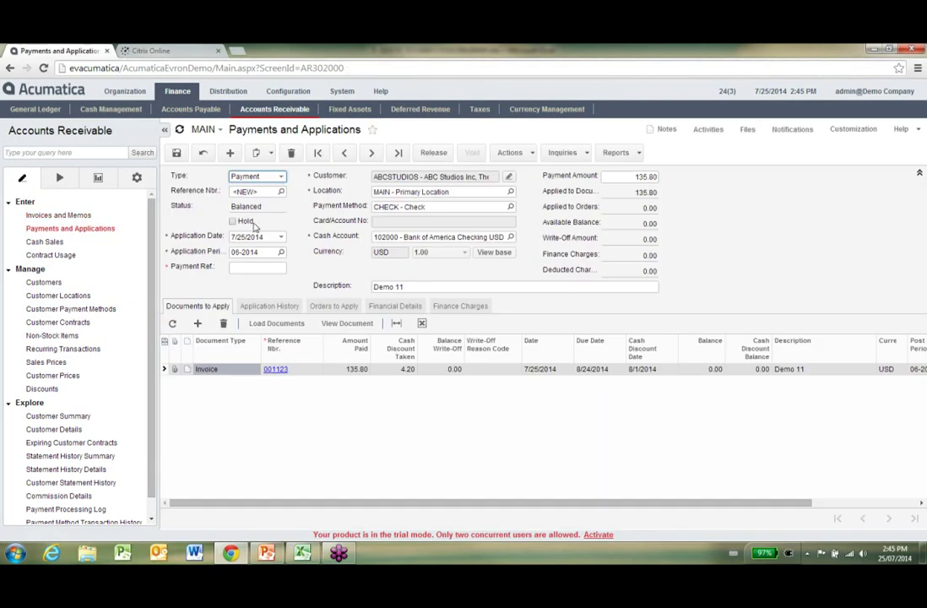
Enter 'Demo 11' as the payment reference and release the payment for invoice 001123
click(269, 267)
text(D)
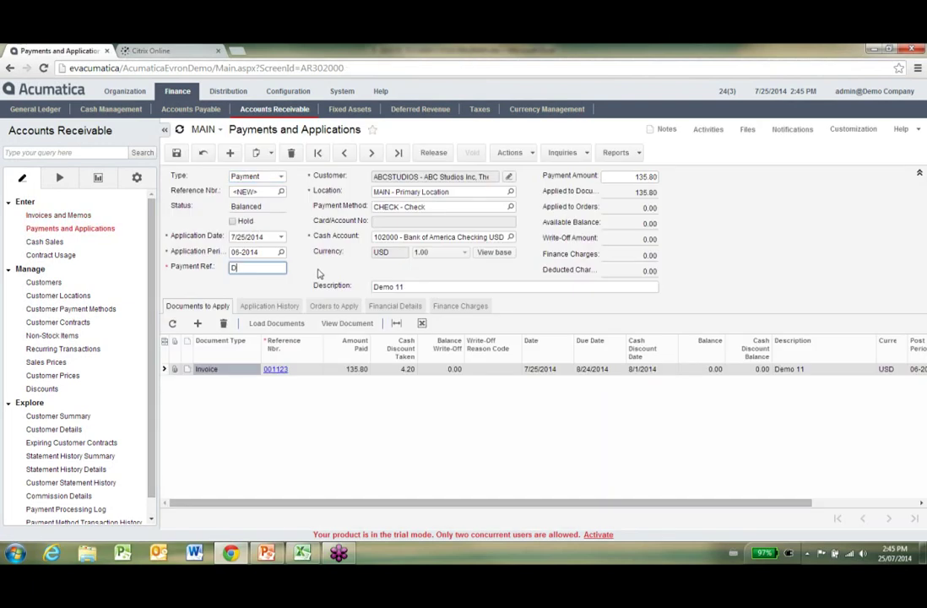
text(emo 11)
click(433, 154)
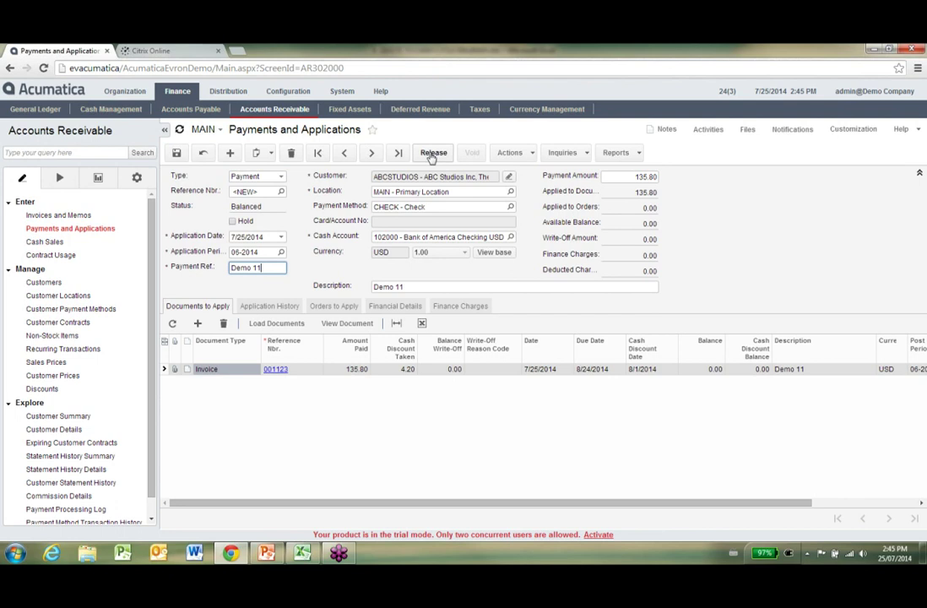
click(433, 155)
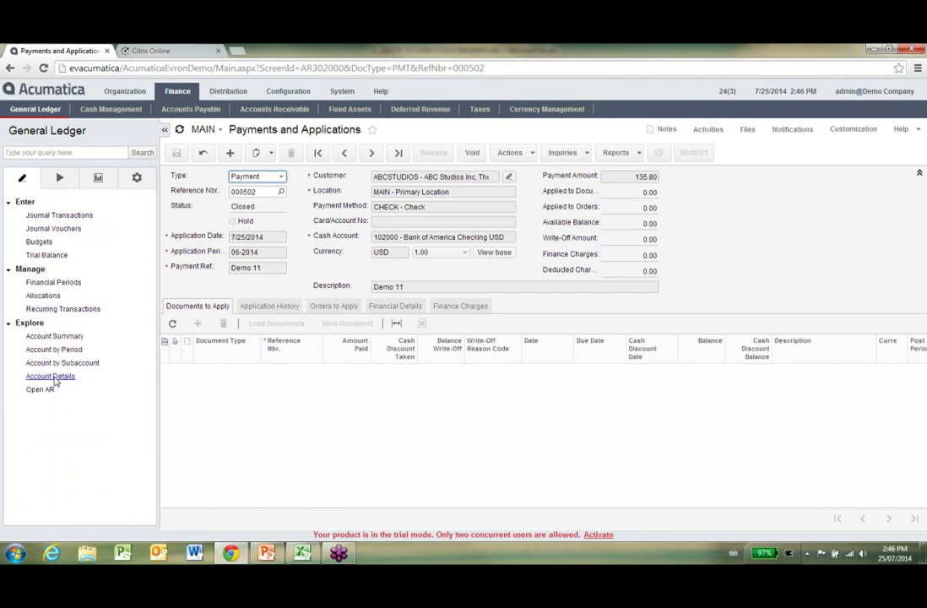
Page through account 110000 details to the last page and locate the Demo 11 invoice 001123 entry
click(52, 376)
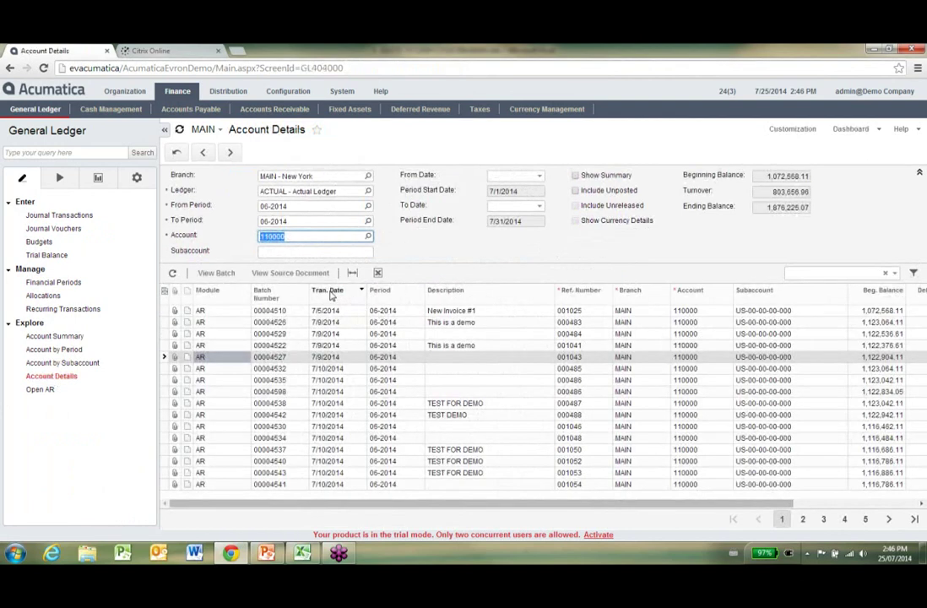
click(889, 520)
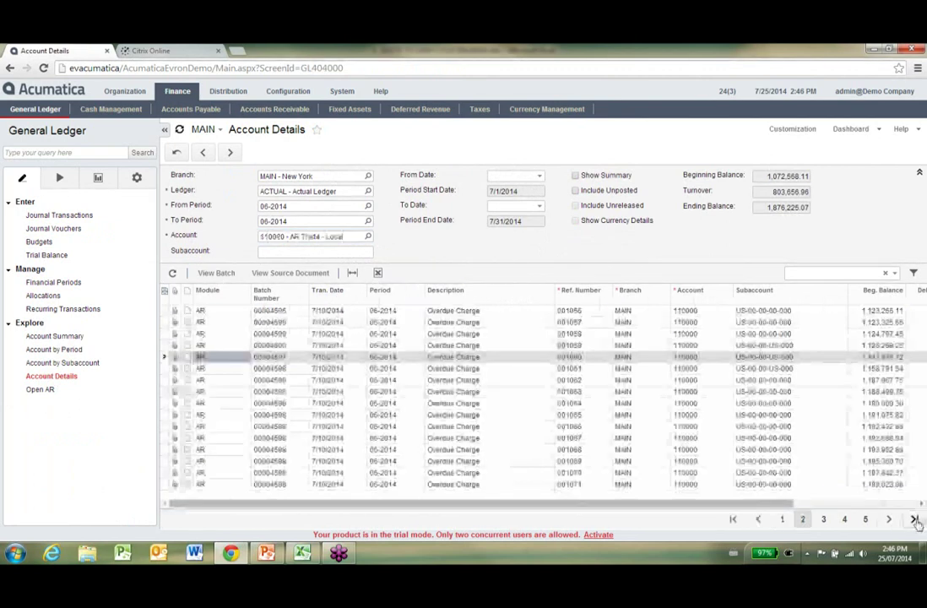
click(916, 520)
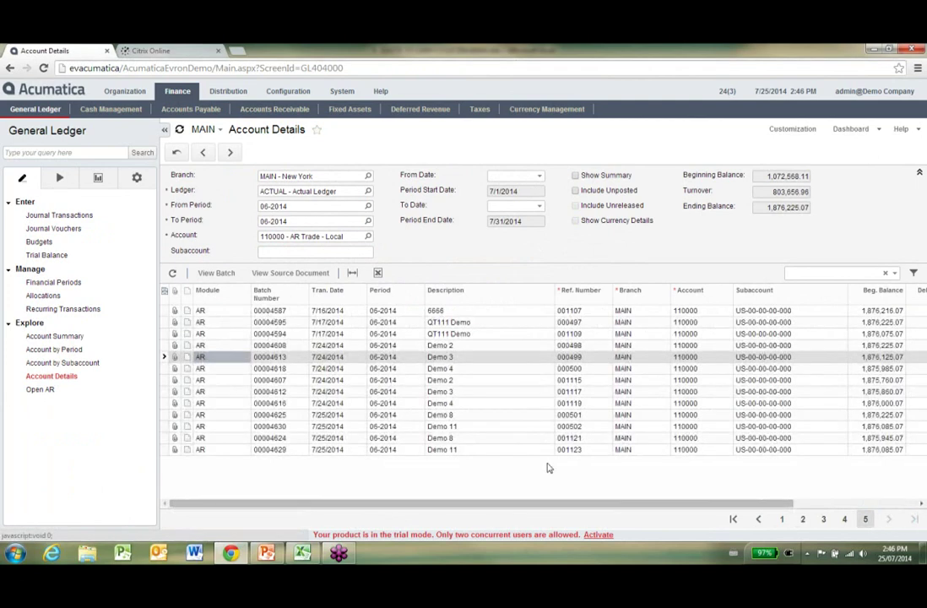
click(331, 450)
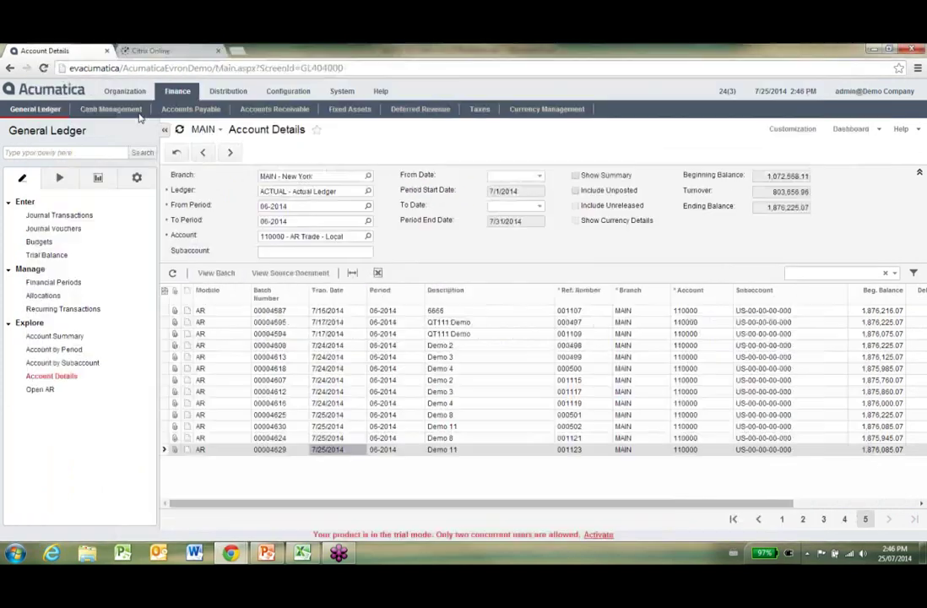
click(189, 112)
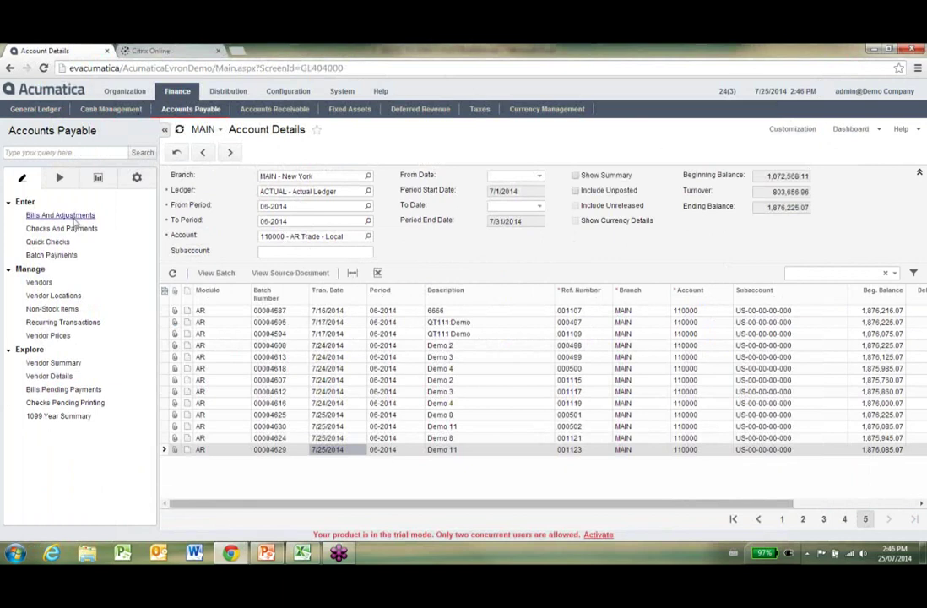
View Vendor Details, then open a new AP Check and browse its Actions, Inquiries and Reports menus
click(54, 377)
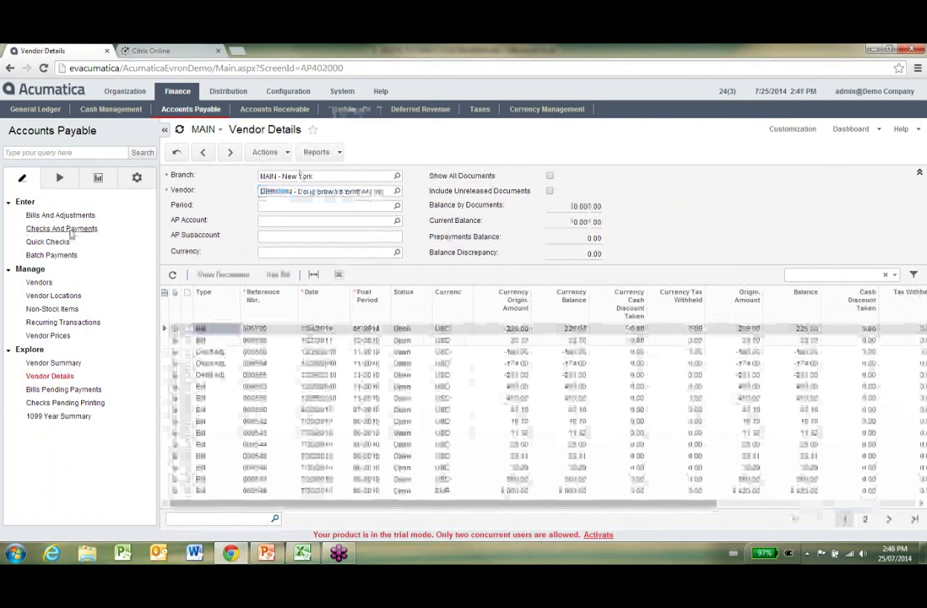
click(71, 232)
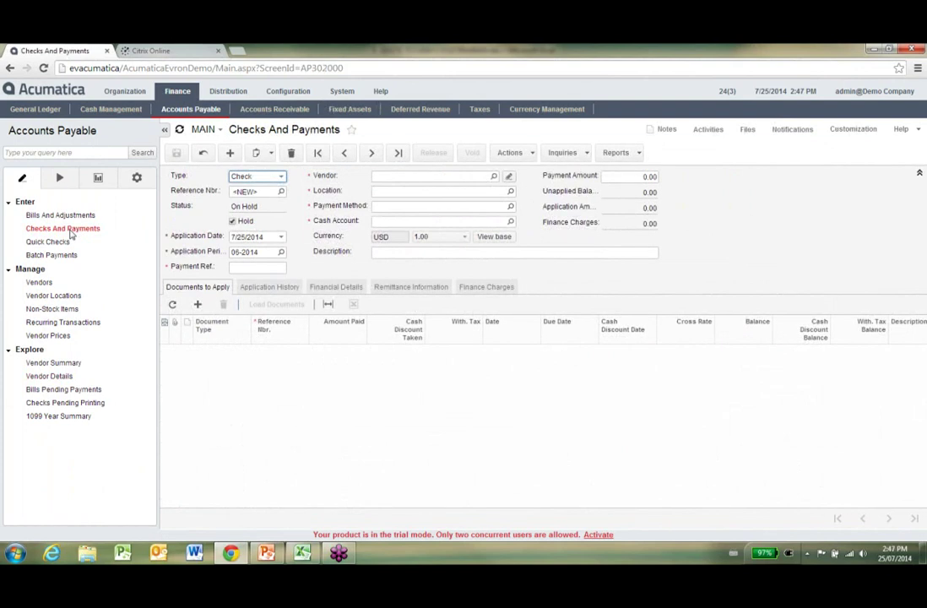
click(533, 156)
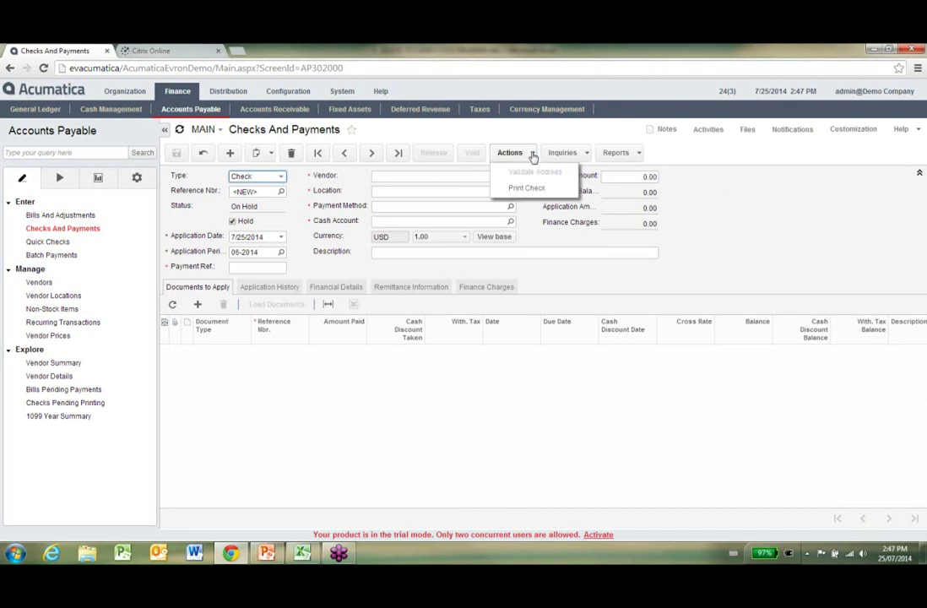
click(588, 155)
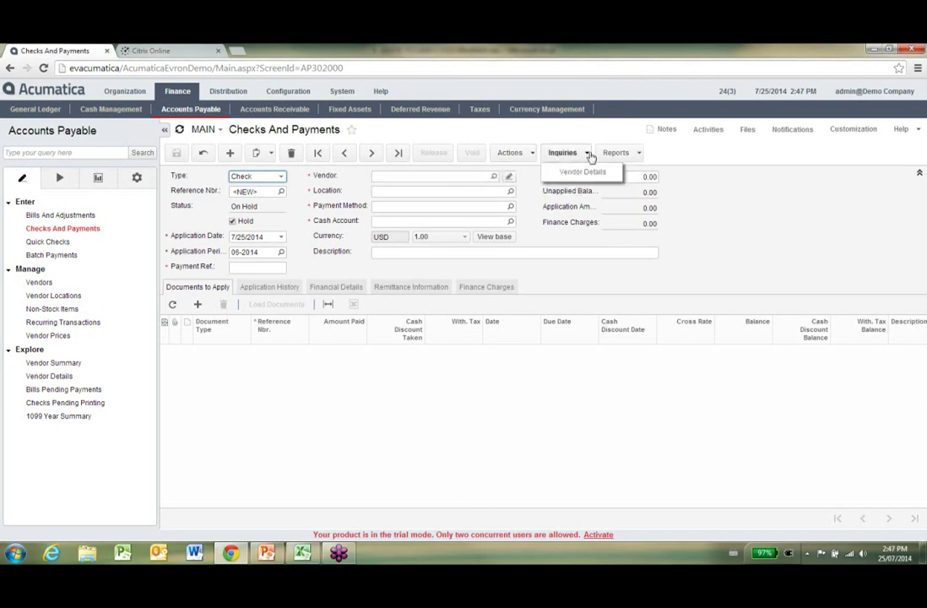
click(638, 155)
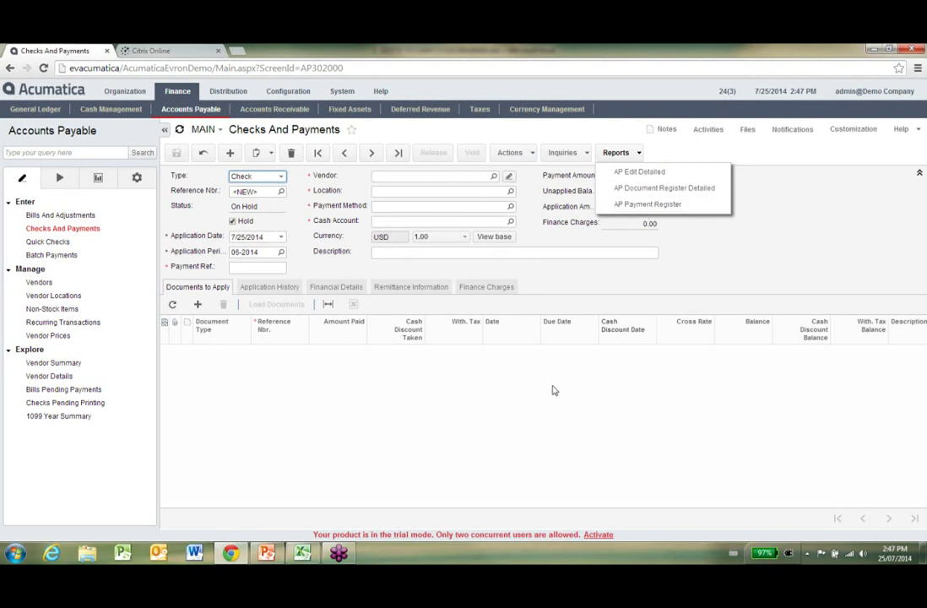
click(484, 366)
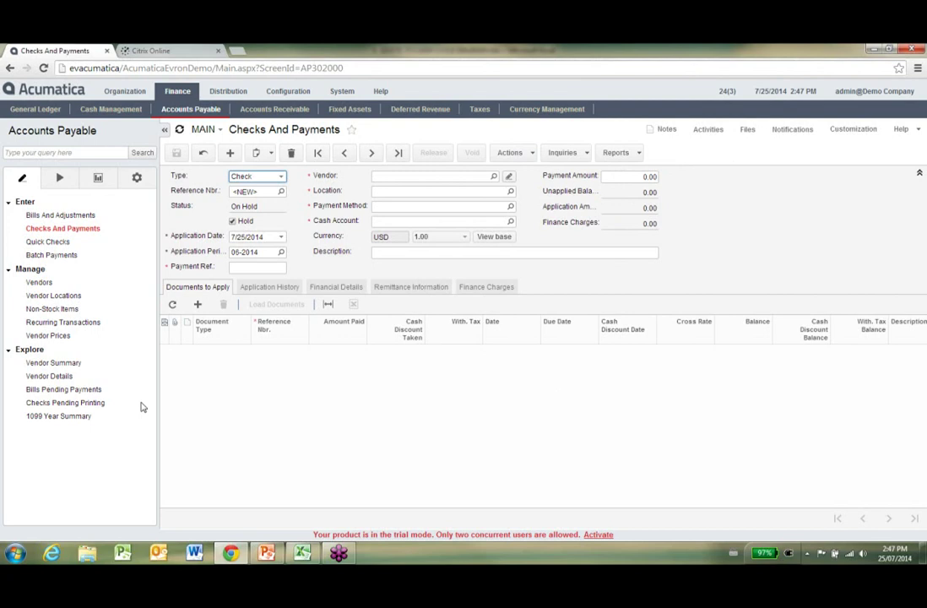
click(122, 109)
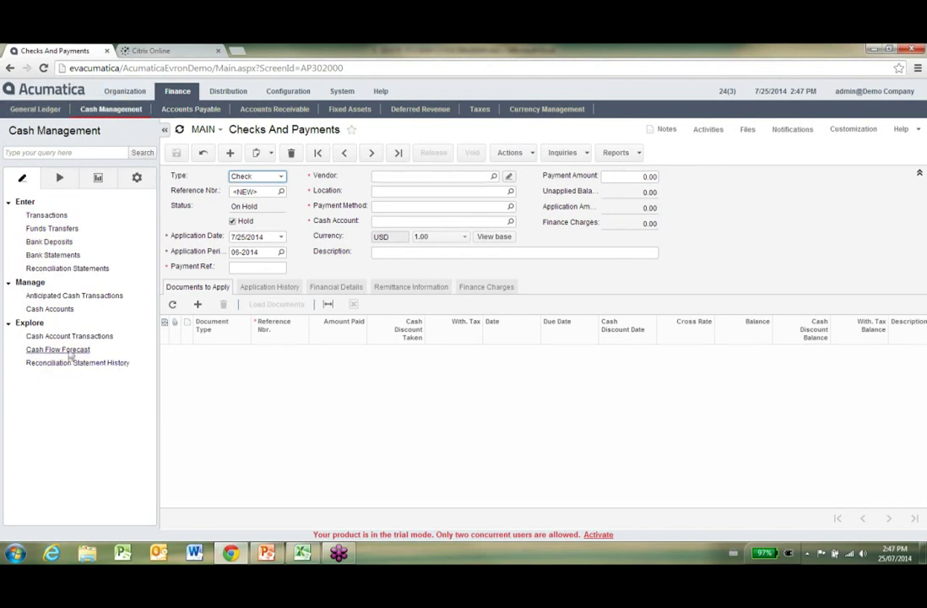
Include unreleased documents, unapplied payments and scheduled documents in the Cash Flow Forecast and view it as a report
click(68, 351)
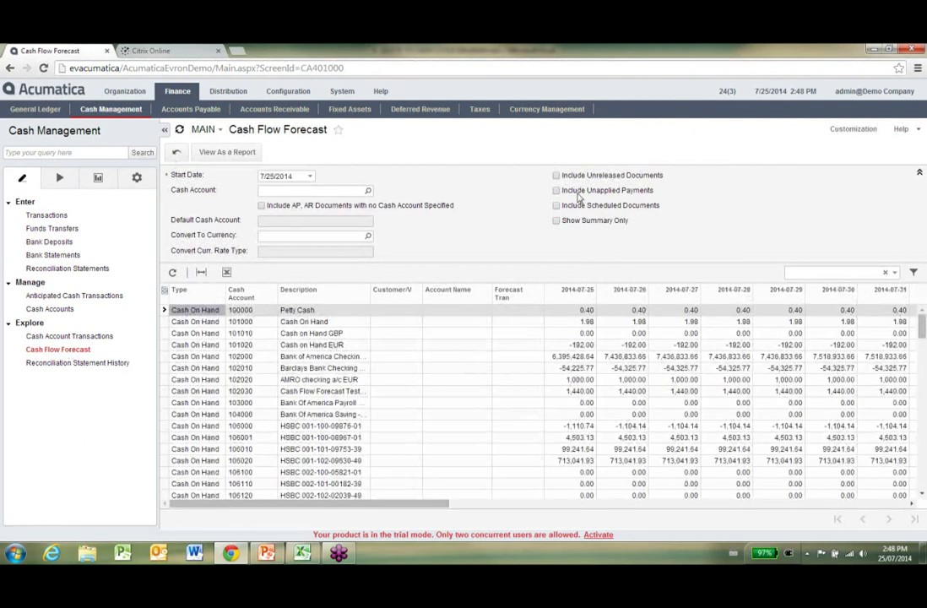
click(556, 175)
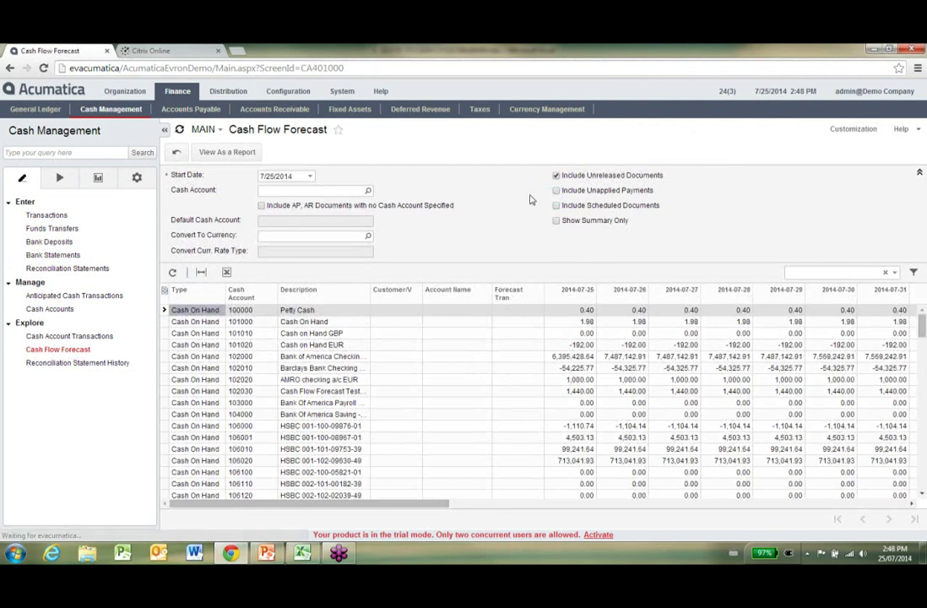
click(555, 190)
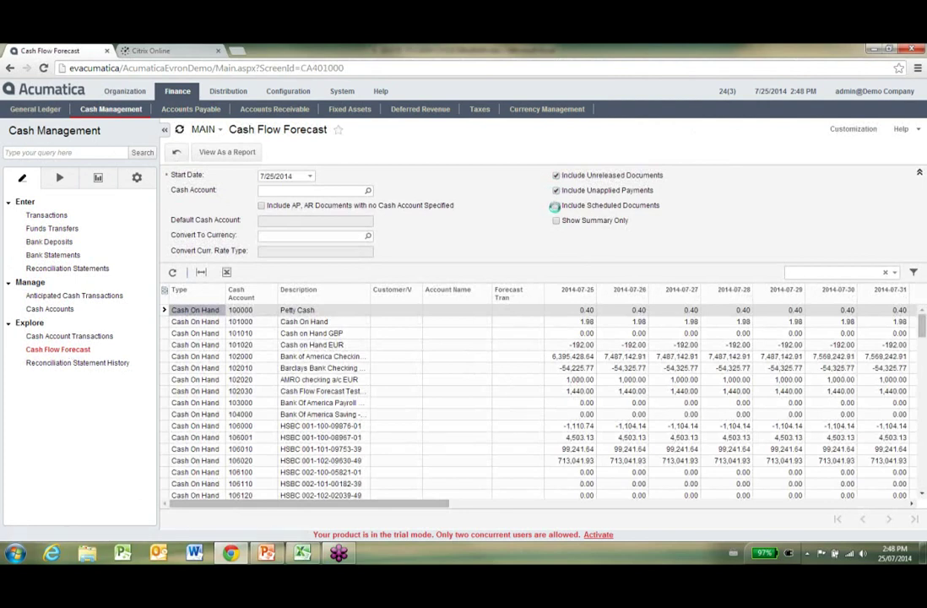
click(555, 206)
click(222, 157)
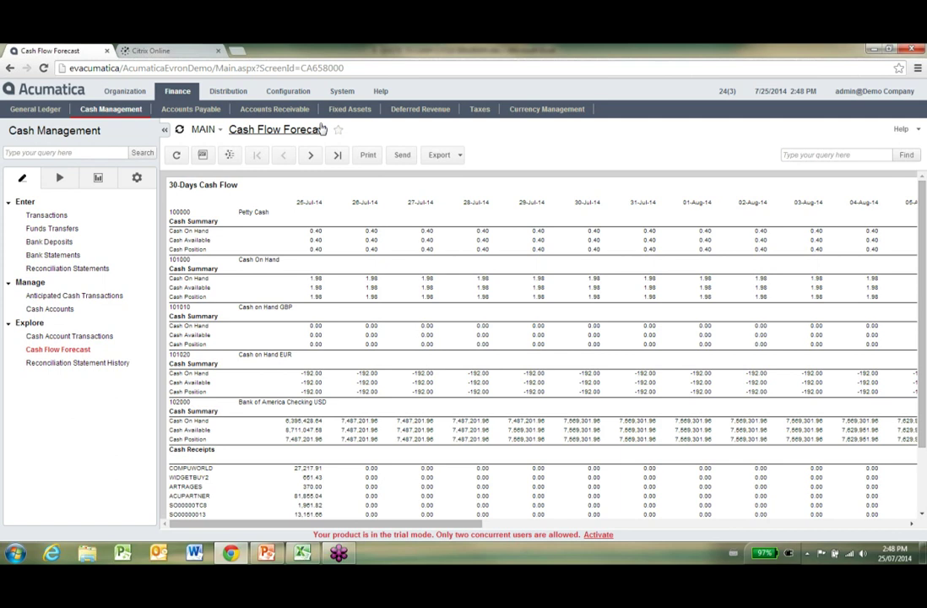
click(36, 111)
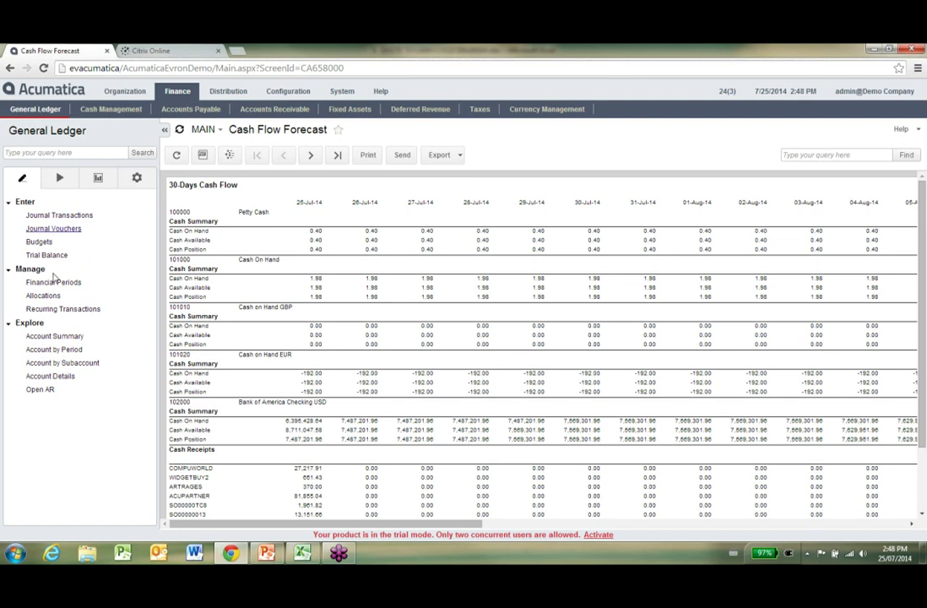
Open the General Ledger Budgets screen for branch MAIN - New York
click(48, 242)
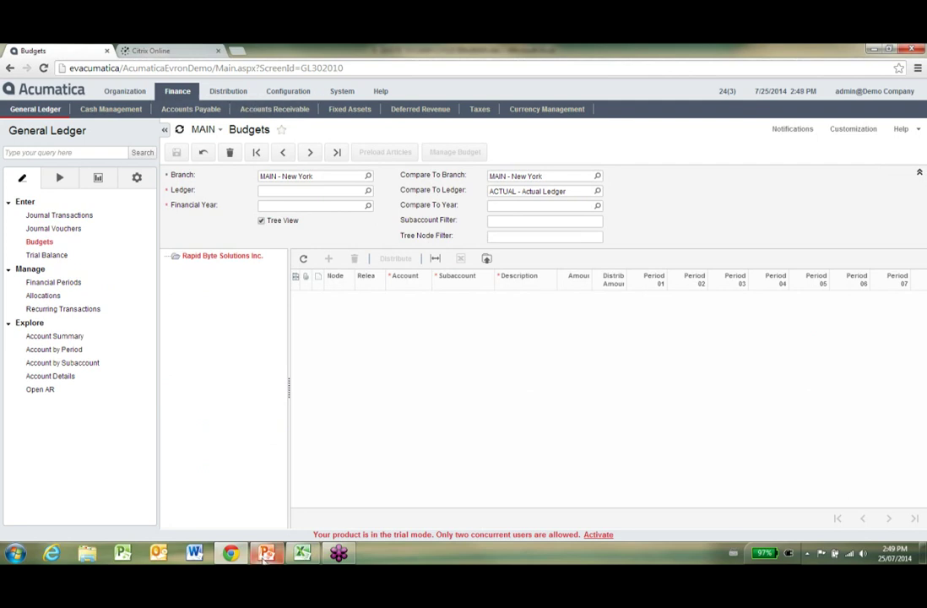
Bring up the ACUMATICA DEMO for REVIEW deck and show slides 7 and 8
click(265, 554)
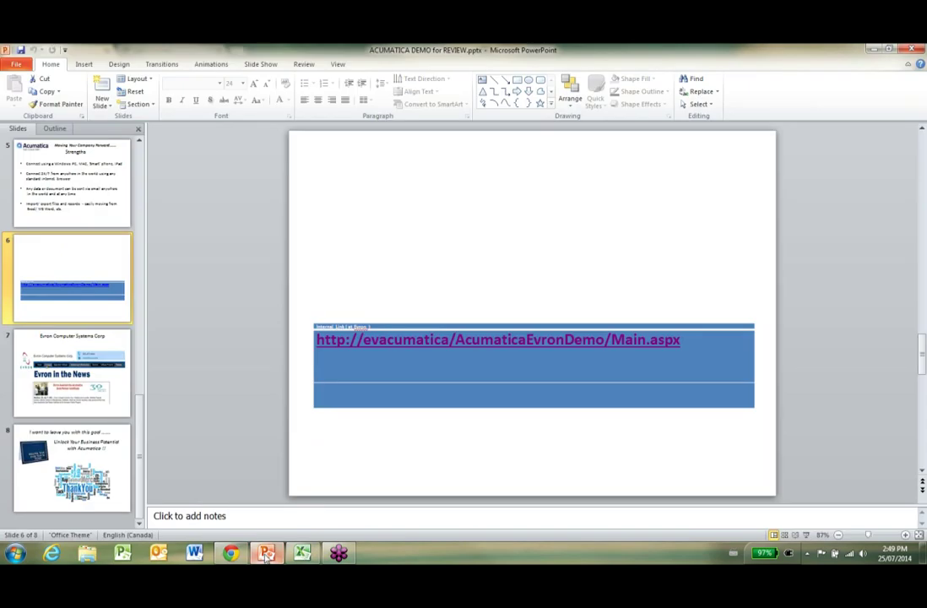
click(95, 364)
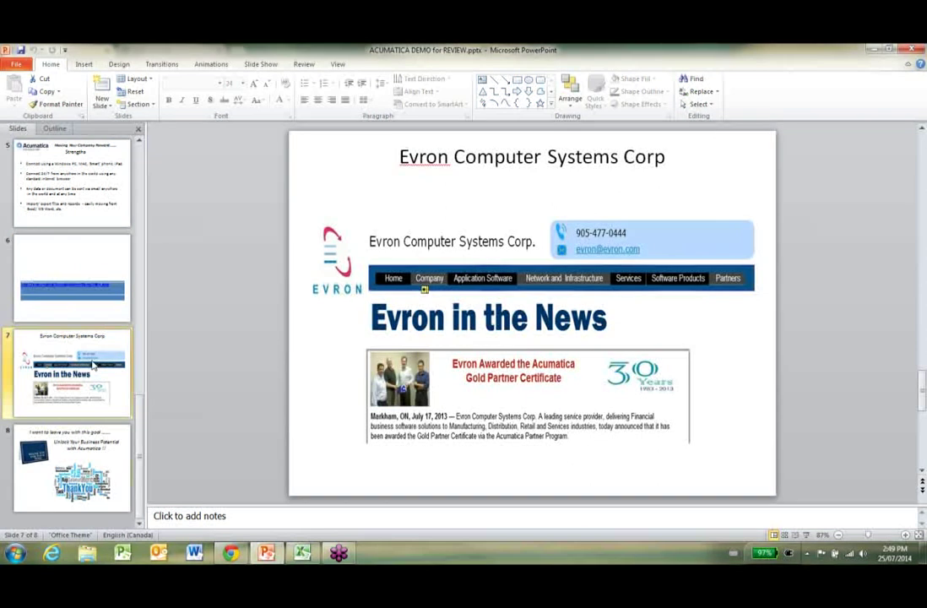
click(84, 461)
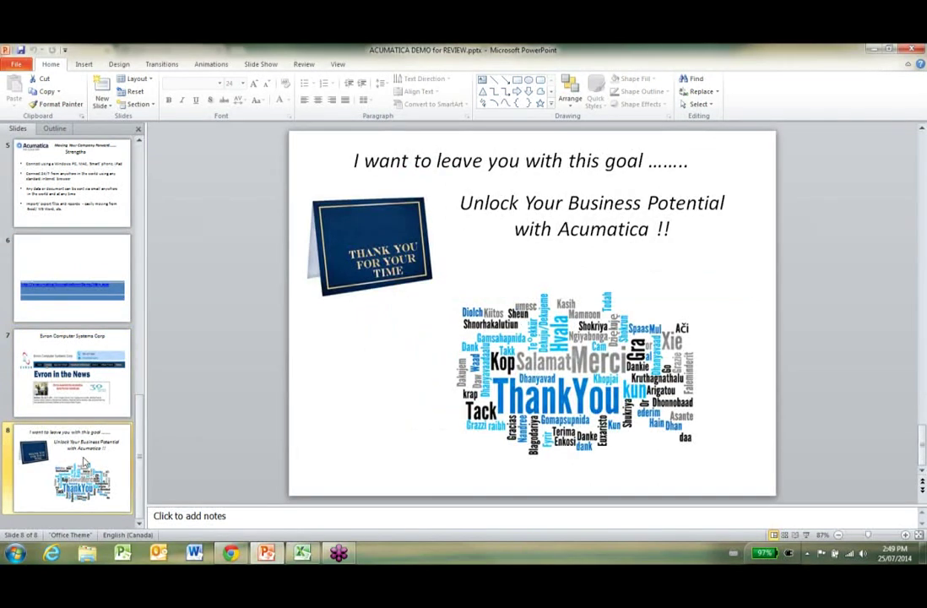
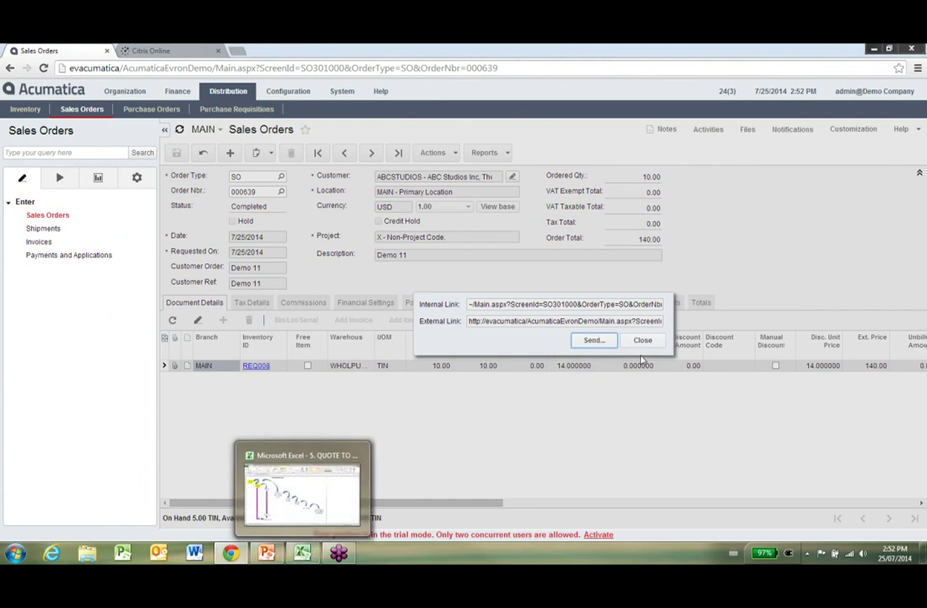
Copy sales order 000639's external link URL, then bring the Quote to Cash workbook forward in Excel
click(655, 324)
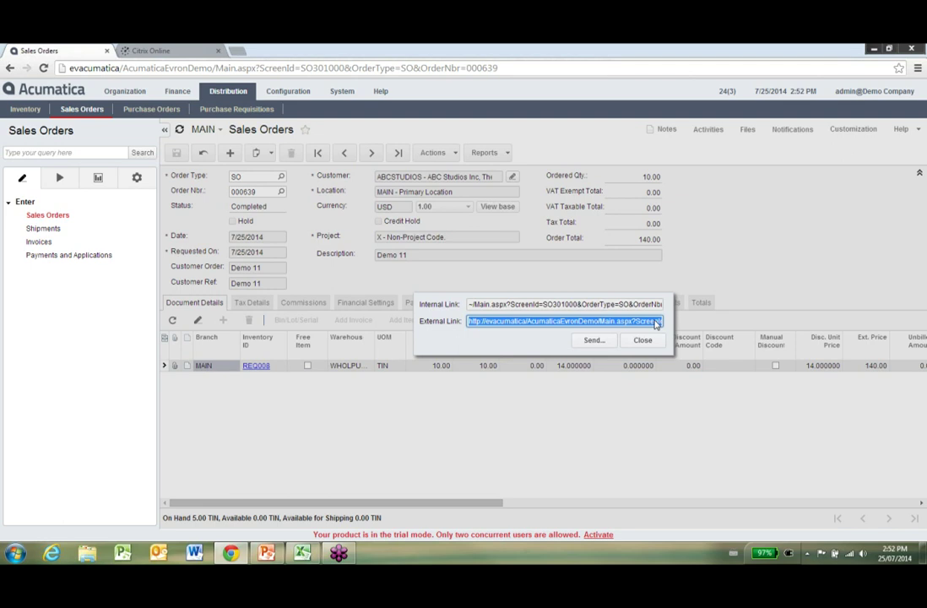
click(302, 553)
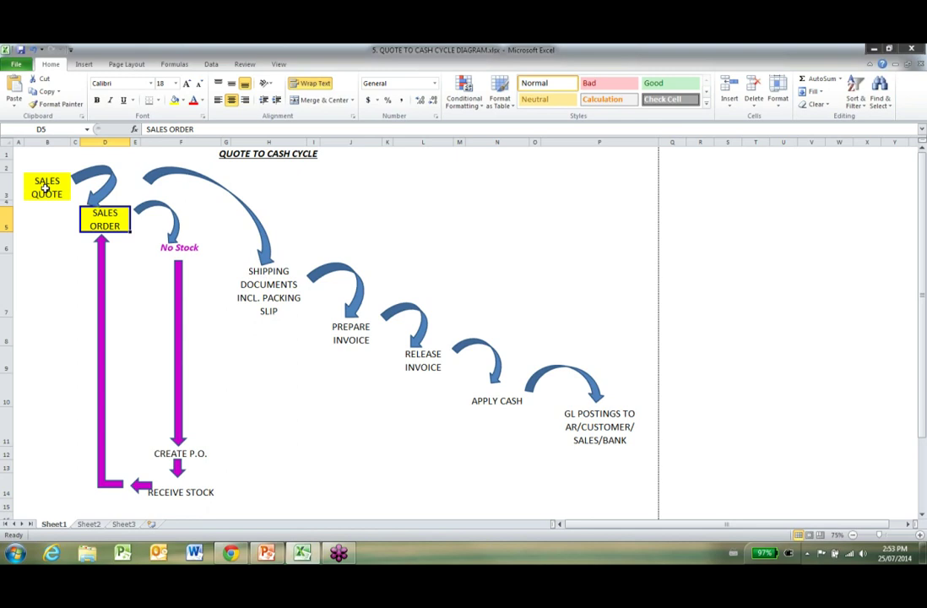
Hyperlink cell B3 (SALES QUOTE) to the pasted sales order 000639 URL
right_click(46, 187)
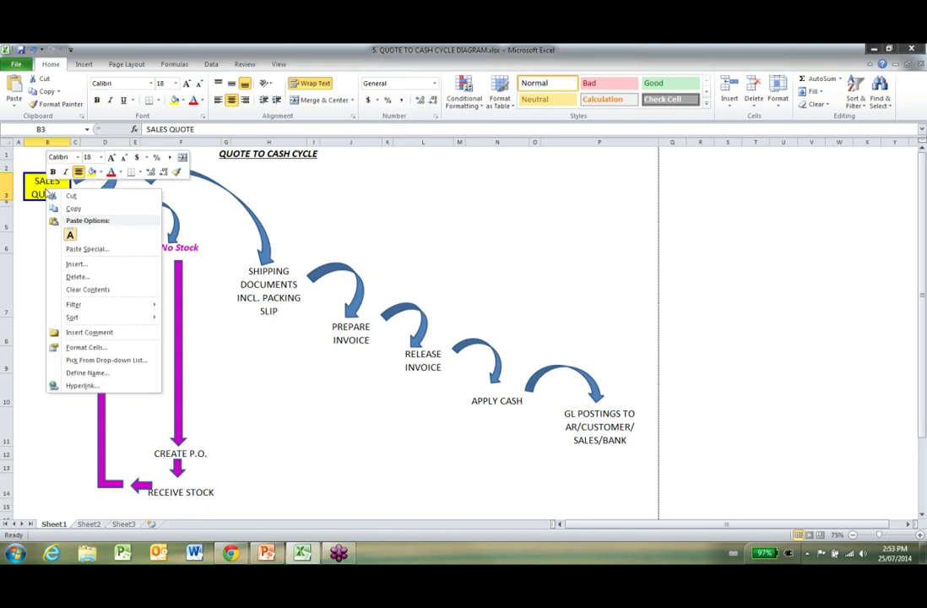
click(70, 236)
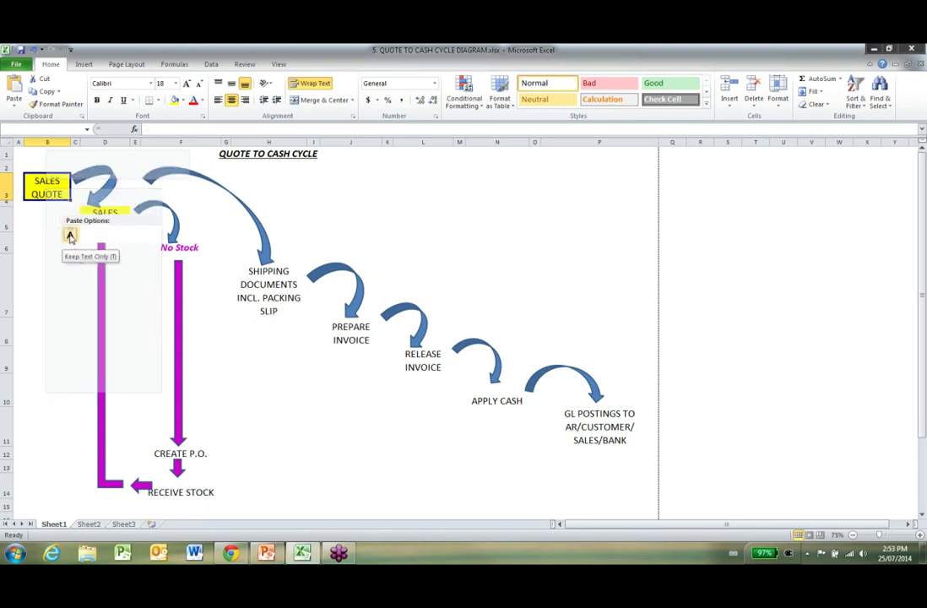
right_click(47, 189)
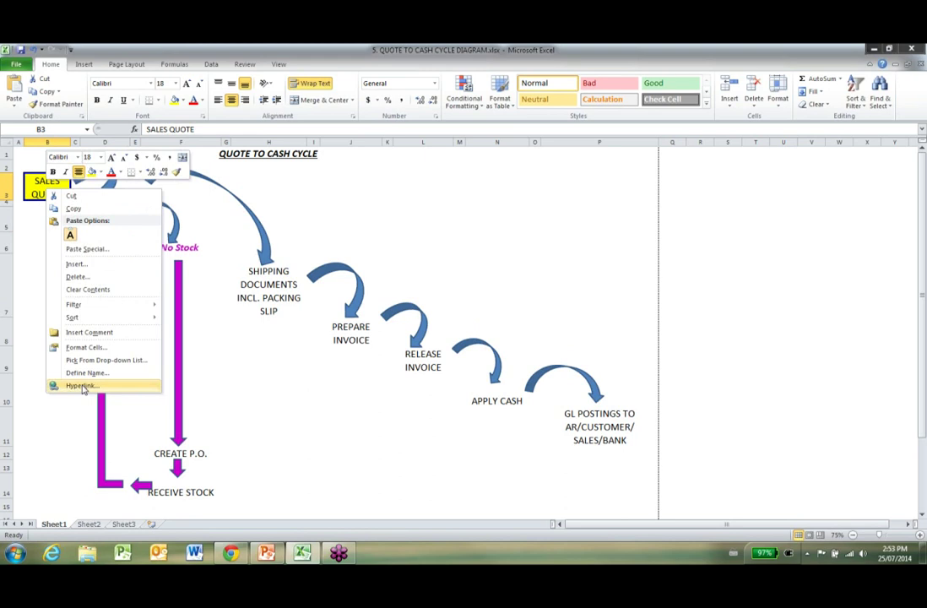
click(82, 386)
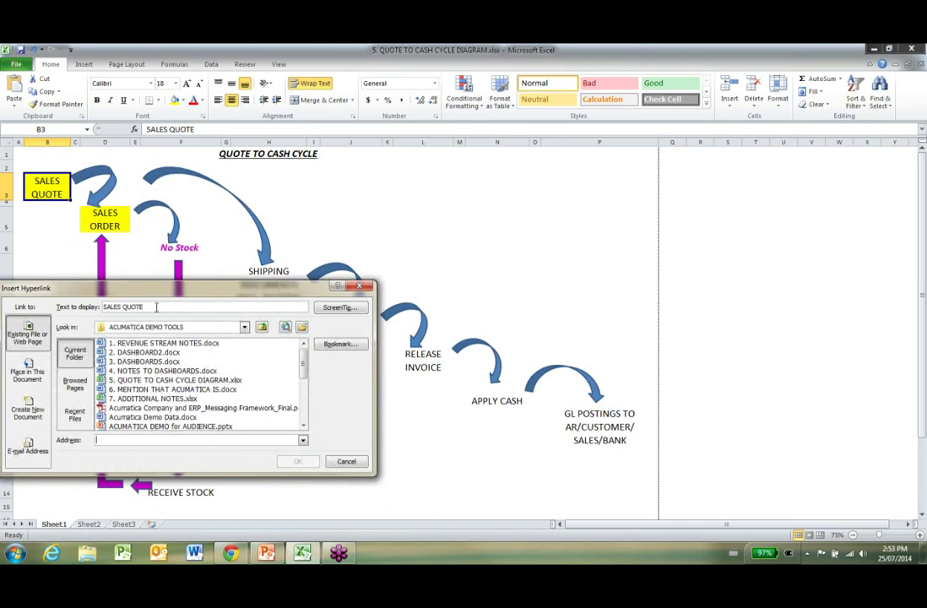
right_click(105, 441)
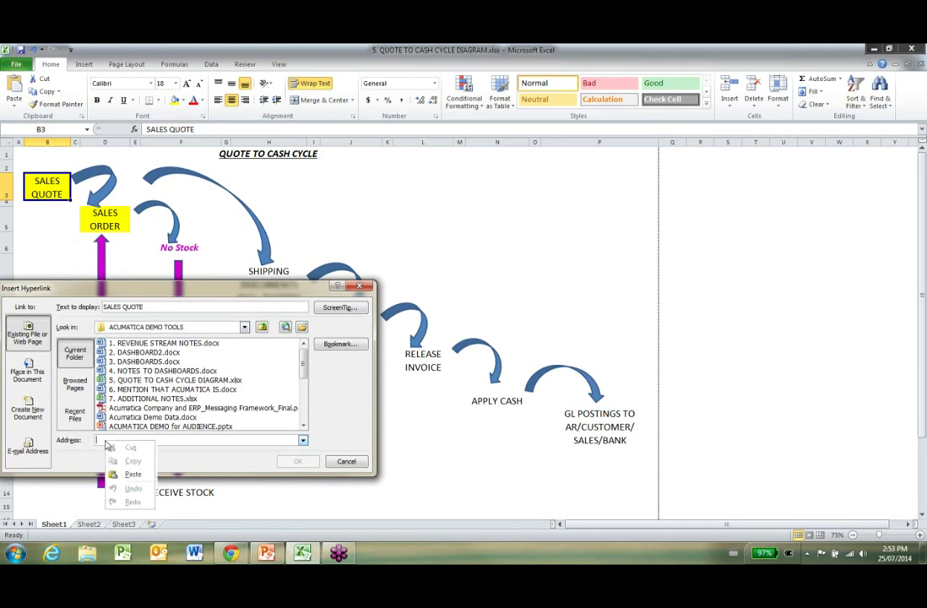
click(132, 474)
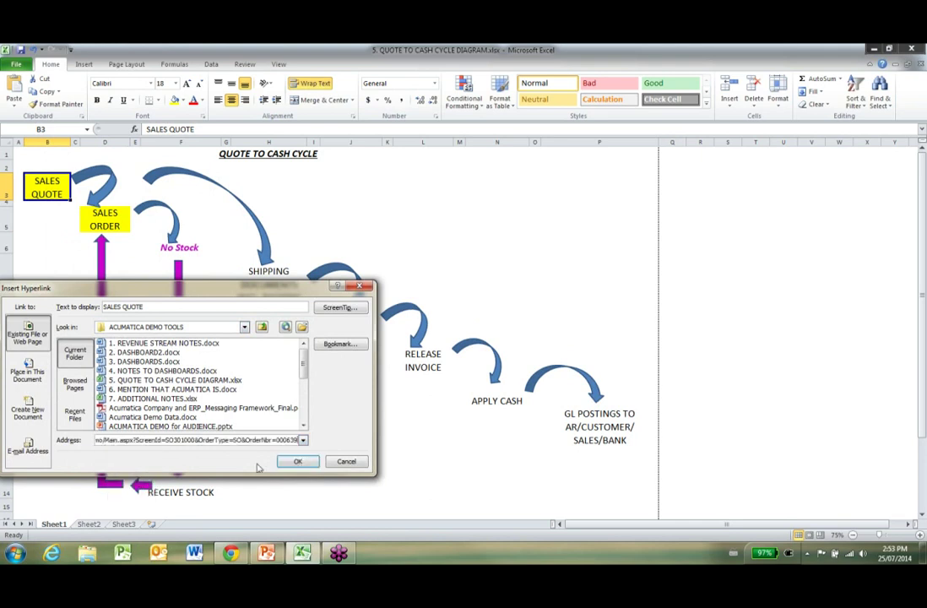
click(298, 462)
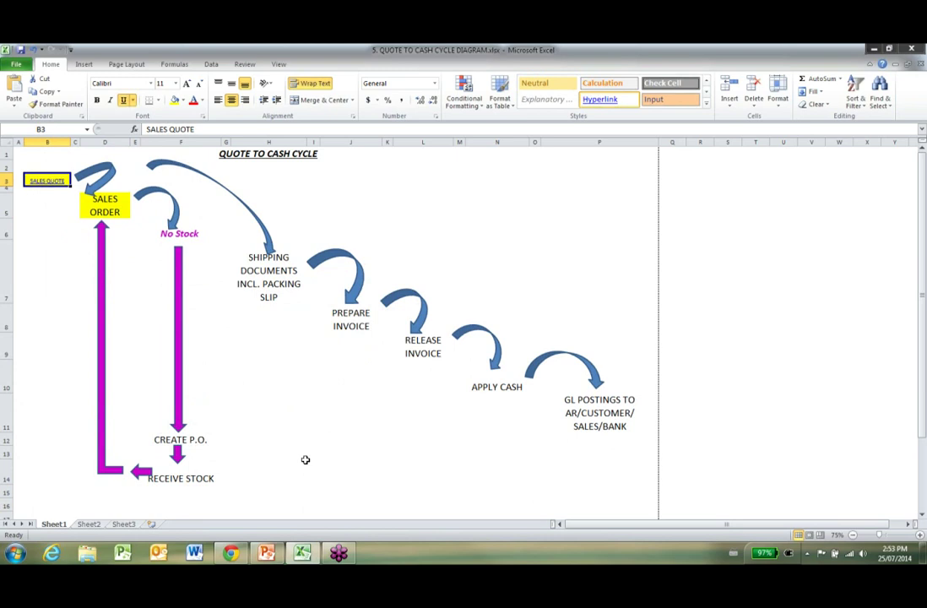
Close the order's link dialog, then follow the B3 SALES QUOTE link and cancel the Windows Security prompt
click(231, 553)
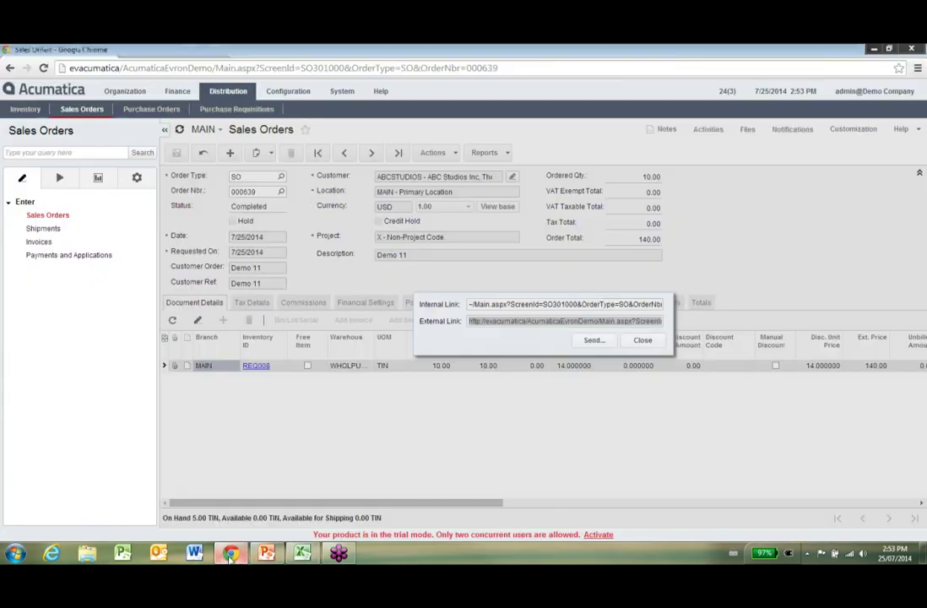
click(642, 340)
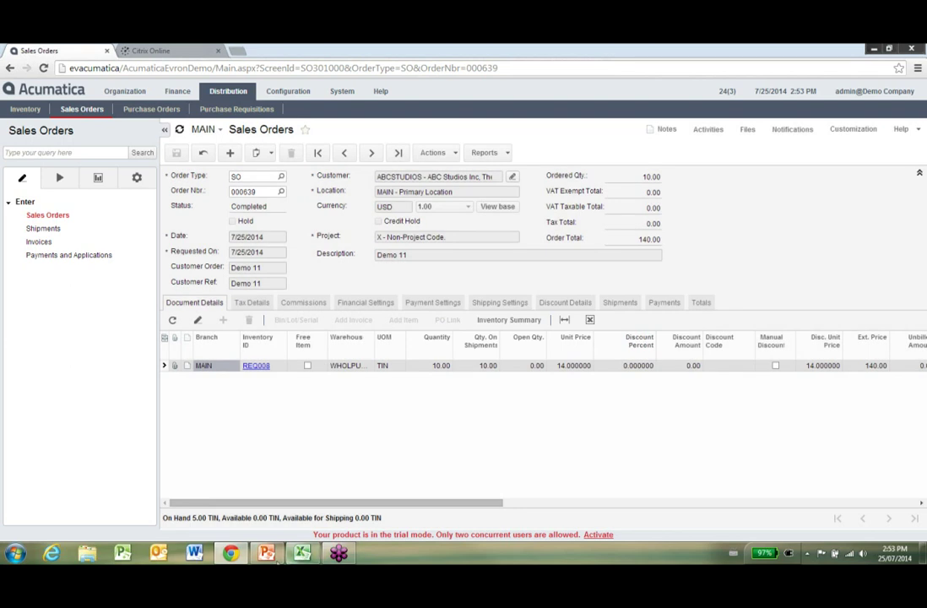
mouse_move(303, 556)
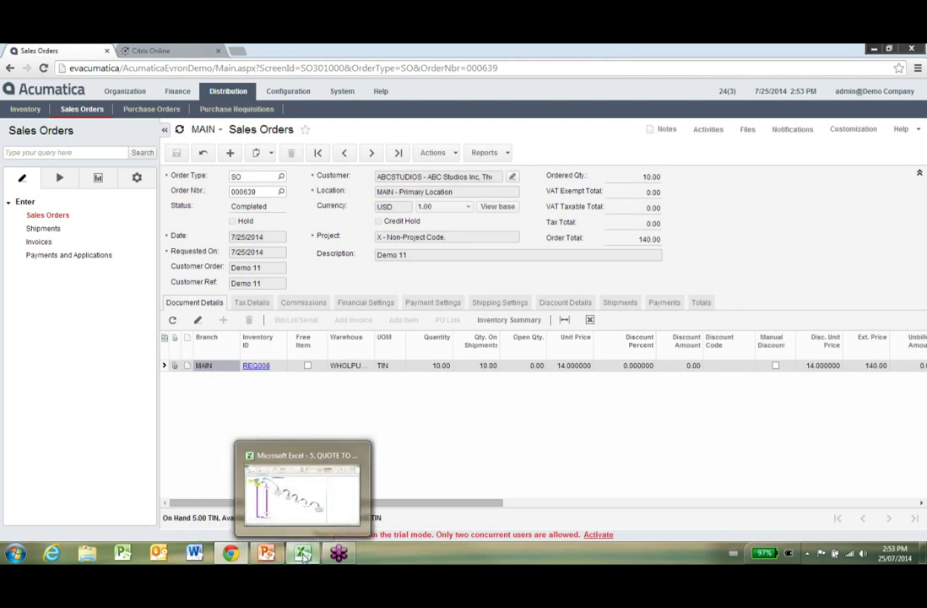
click(262, 477)
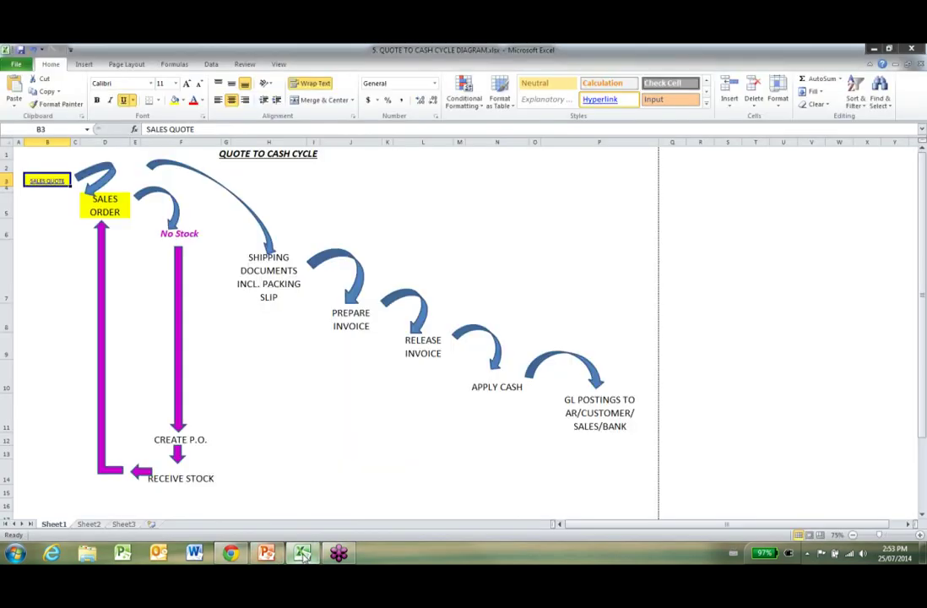
click(49, 182)
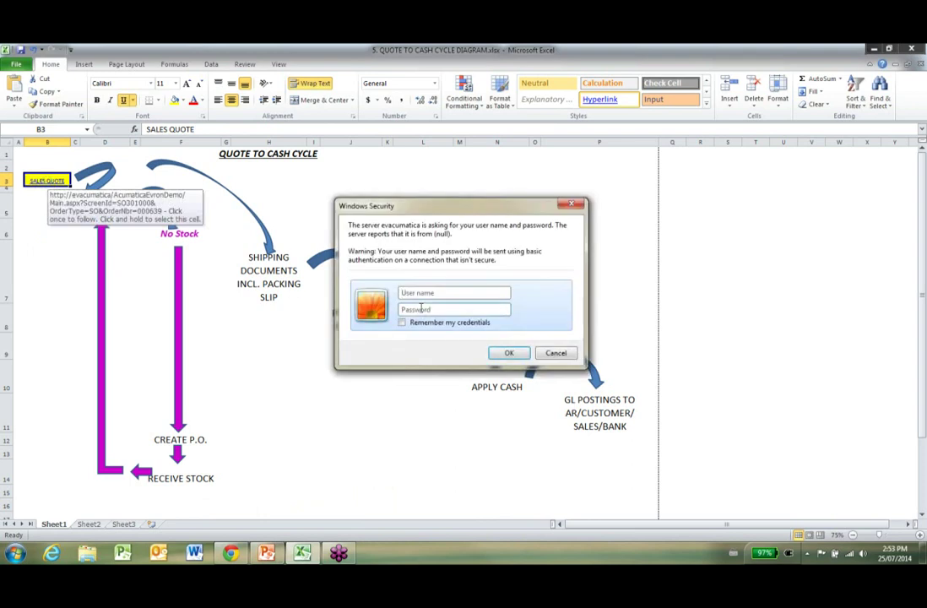
click(575, 357)
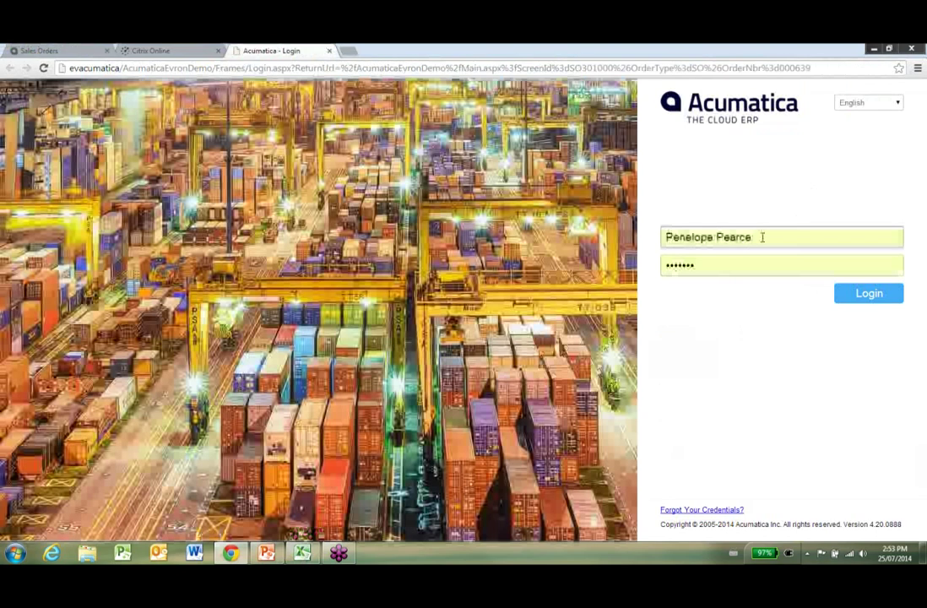
Log in to Acumatica with the administrator user name and the account password
click(764, 236)
text(admin)
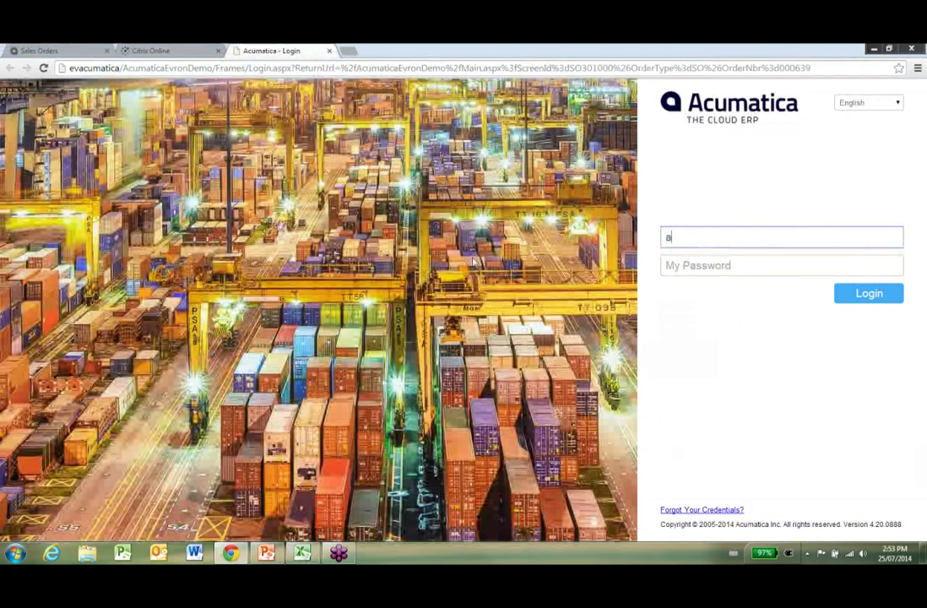
click(671, 265)
key(Caps_Lock)
text(******)
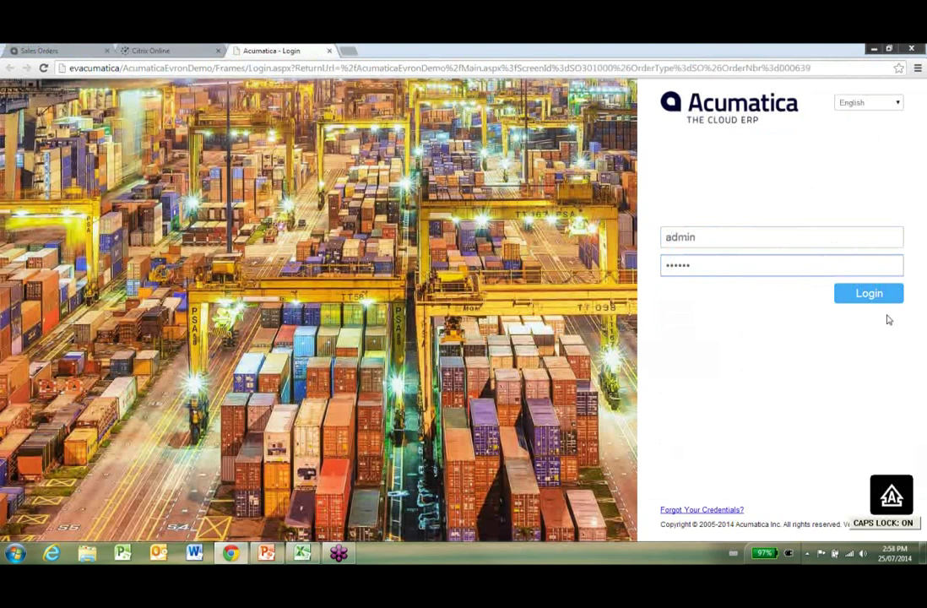
click(871, 294)
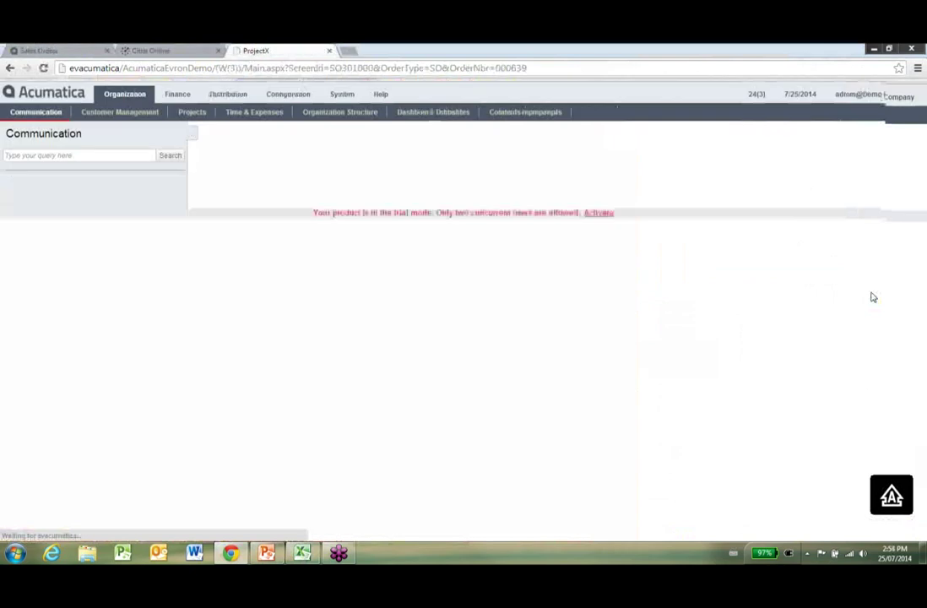